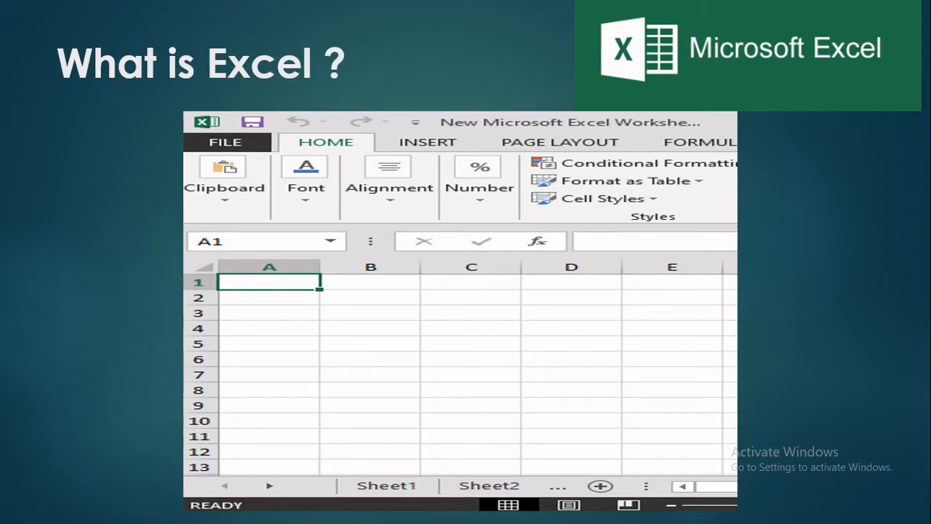
# Step: End the slide show, open the New Microsoft Excel Worksheet workbook from the excel course folder, and display its file information page
pyautogui.press('Escape')
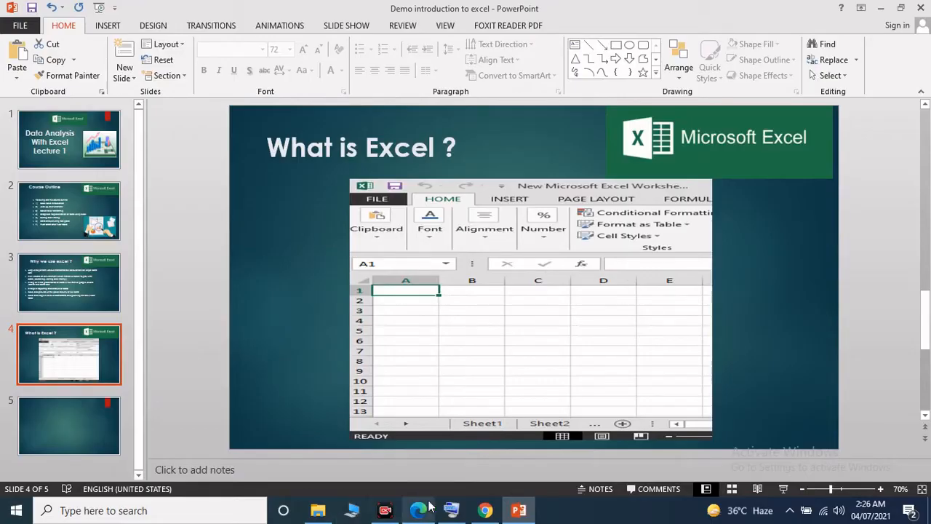
pyautogui.click(325, 513)
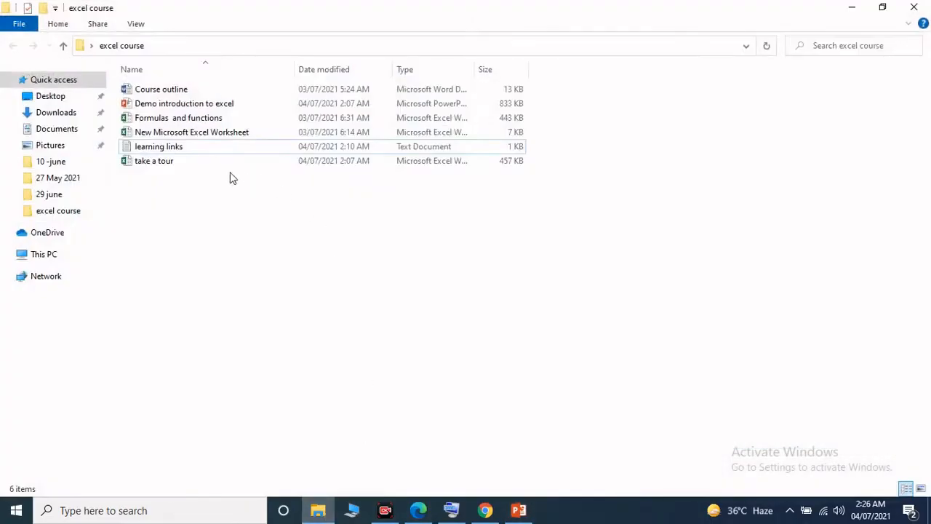
pyautogui.doubleClick(286, 135)
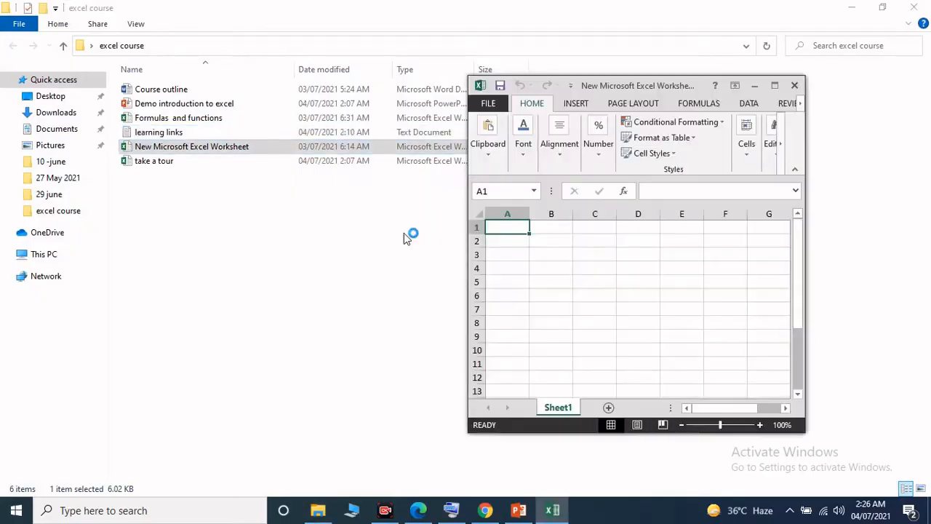
pyautogui.click(777, 88)
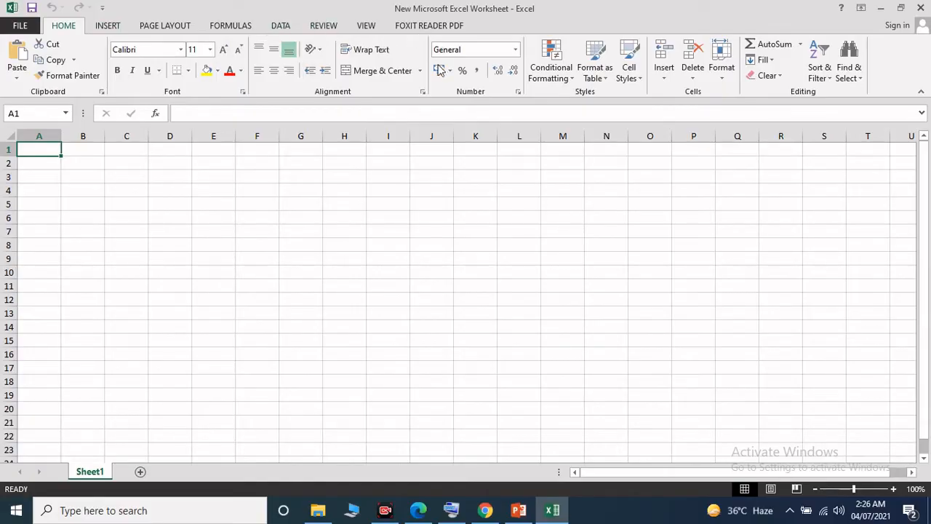
pyautogui.click(233, 216)
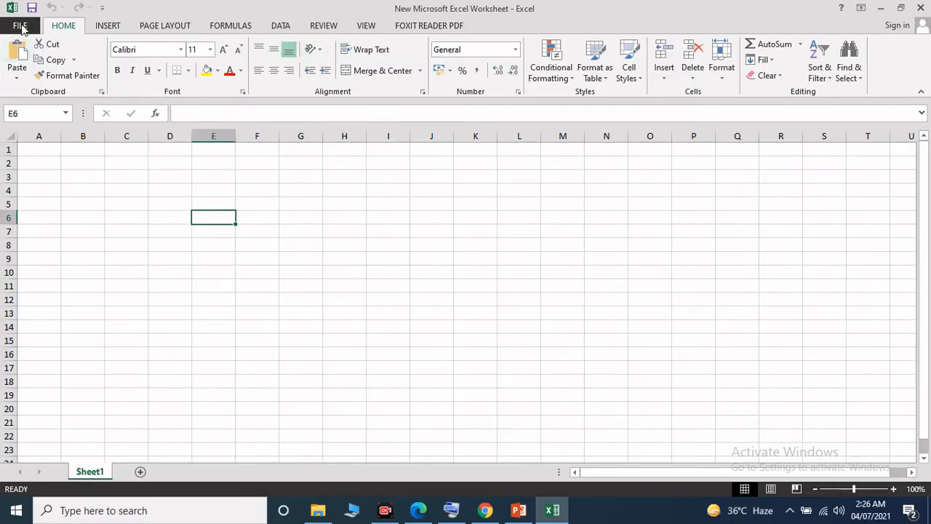
pyautogui.click(22, 26)
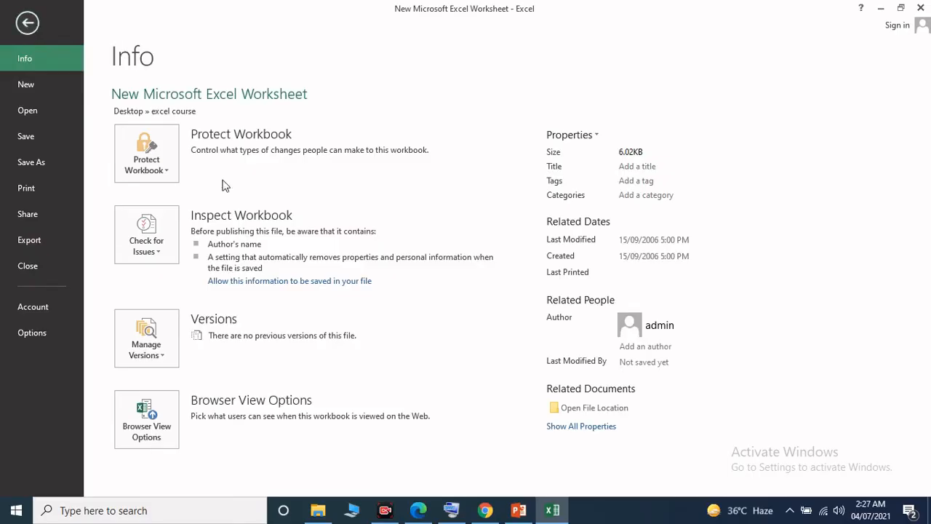
# Step: Open the take a tour workbook from the excel course folder and look over its Start sheet
pyautogui.click(327, 502)
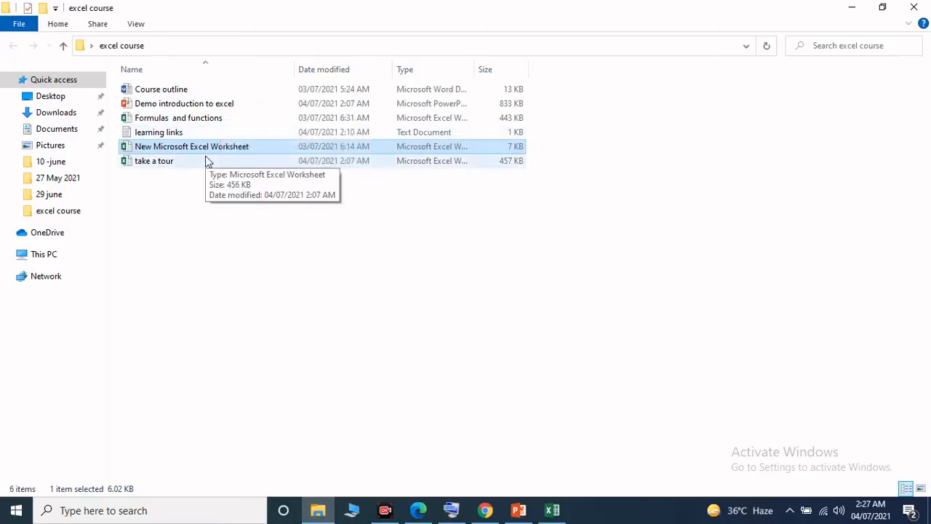
pyautogui.doubleClick(276, 161)
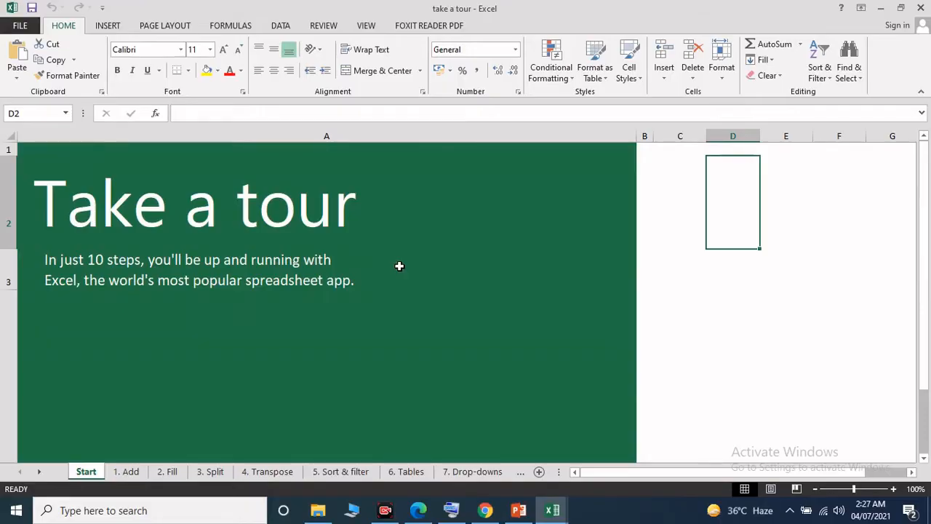
pyautogui.scroll(-1, 399, 266)
pyautogui.scroll(1, 401, 266)
pyautogui.scroll(-1, 401, 265)
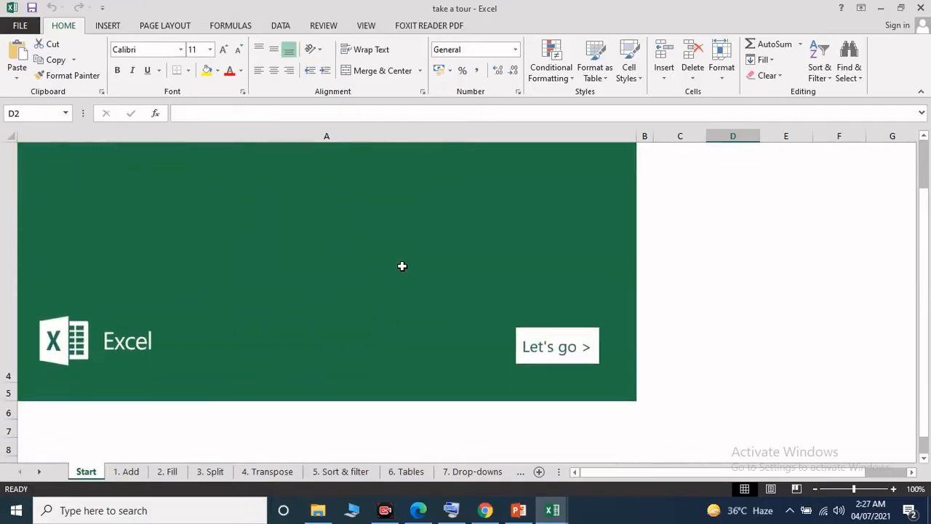
pyautogui.scroll(1, 401, 265)
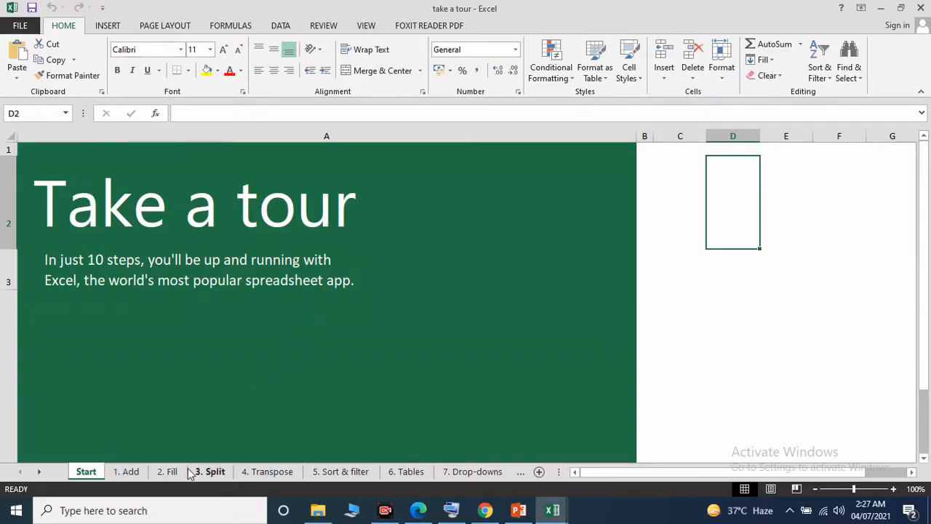
# Step: Go to the 1. Add sheet and highlight the fruit table in C3:D7
pyautogui.click(130, 474)
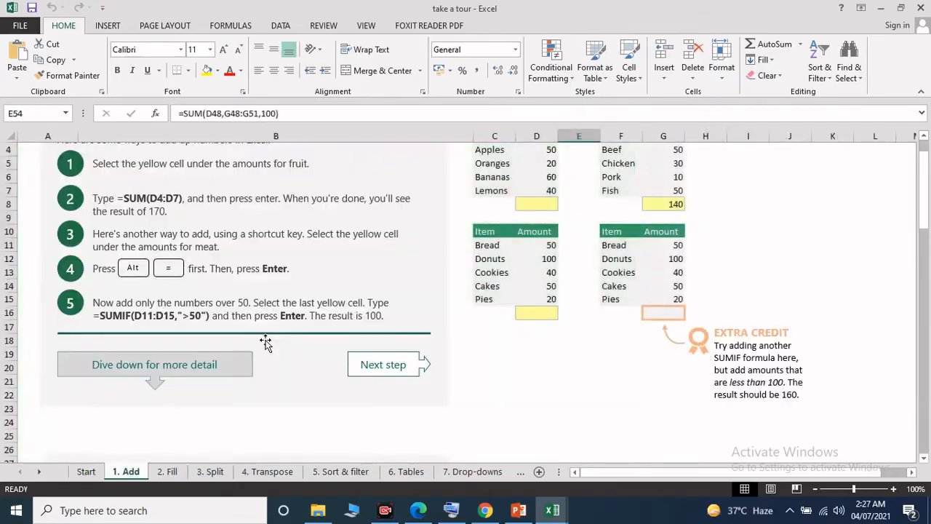
pyautogui.scroll(1, 266, 341)
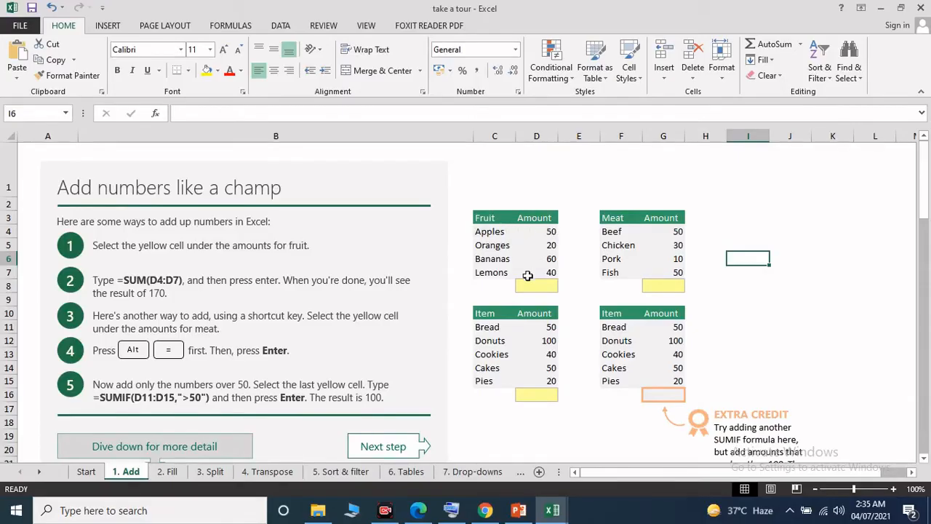
pyautogui.moveTo(483, 217); pyautogui.dragTo(544, 272)
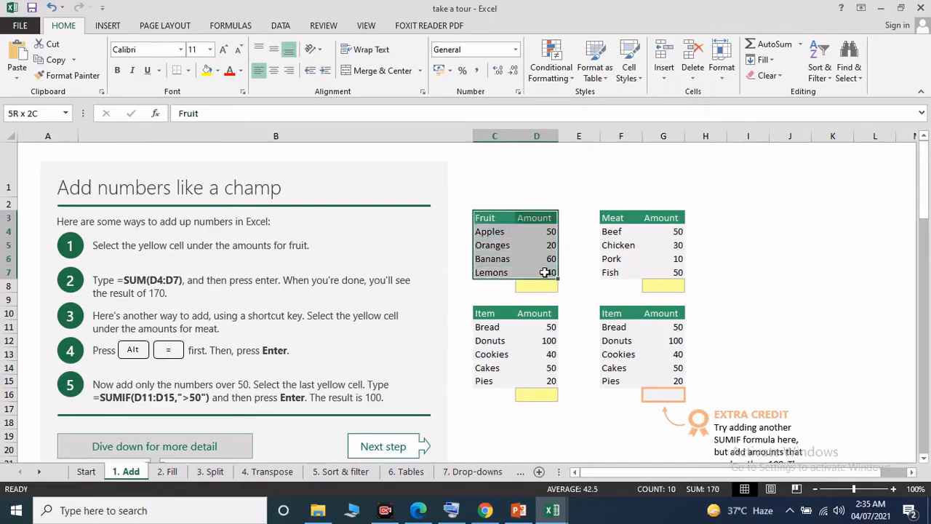
pyautogui.doubleClick(545, 272)
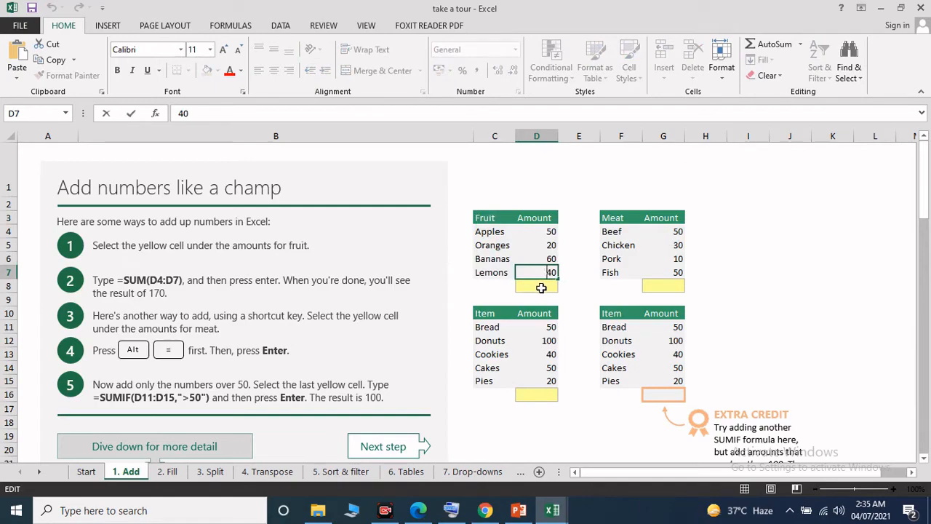
# Step: Total the fruit amounts in cell D8 with the formula =SUM(D4:D7) and select the cell to review the formula
pyautogui.click(538, 285)
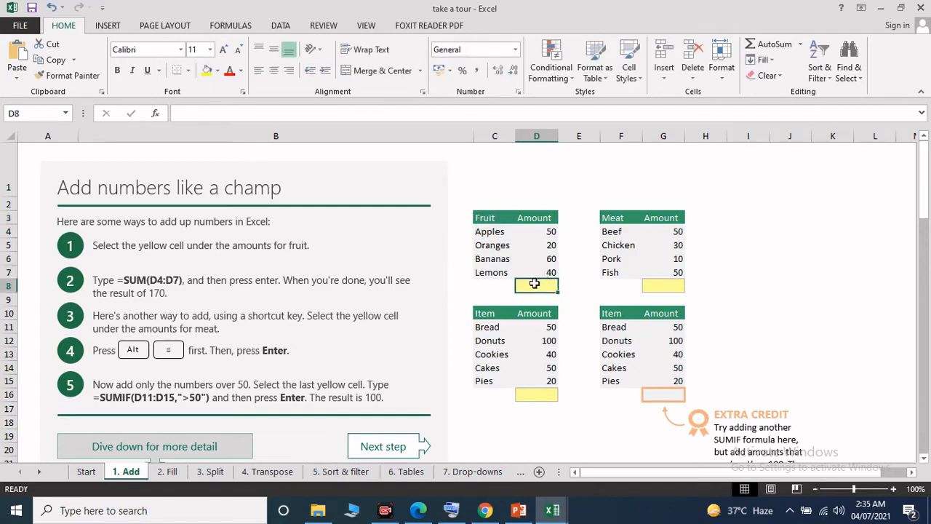
pyautogui.click(289, 109)
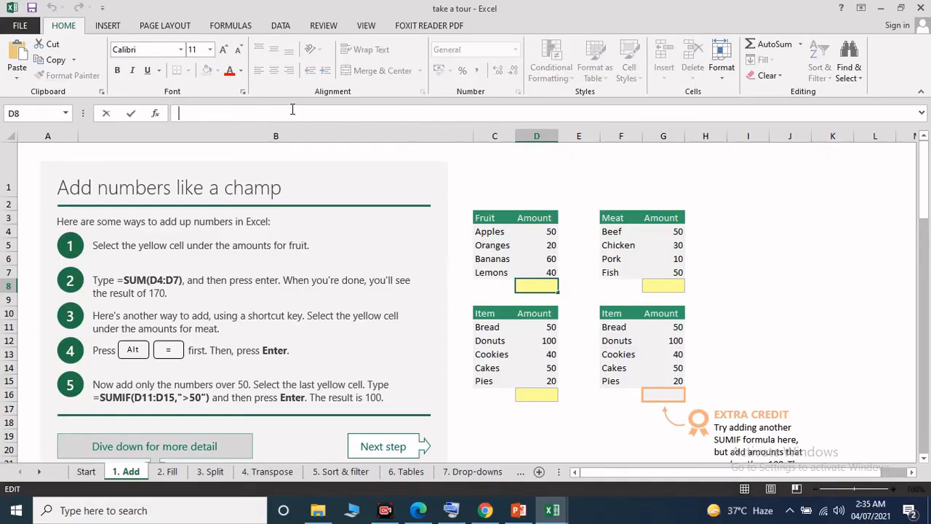
pyautogui.click(451, 510)
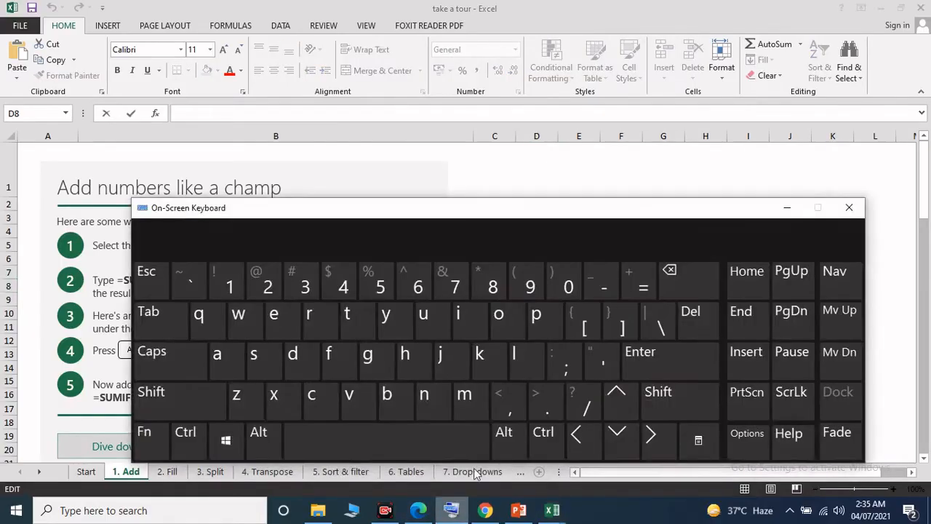
pyautogui.click(644, 287)
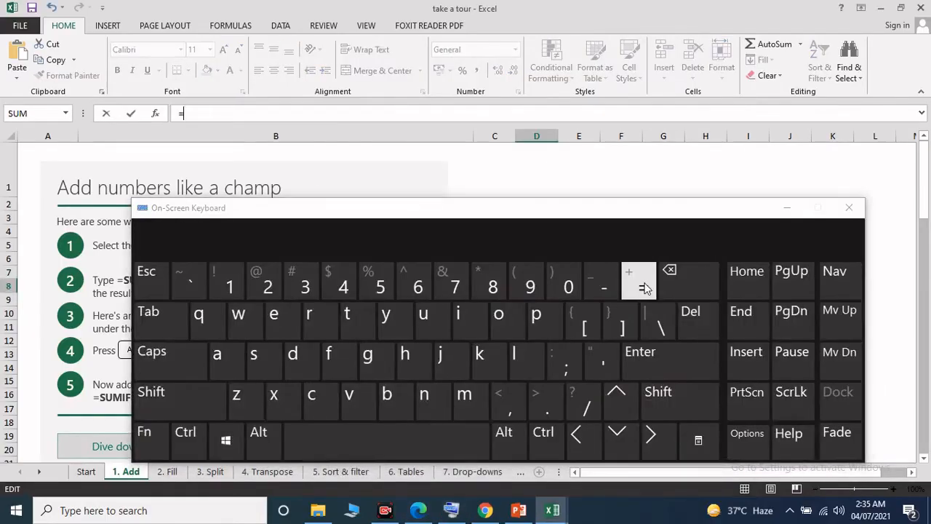
pyautogui.click(779, 212)
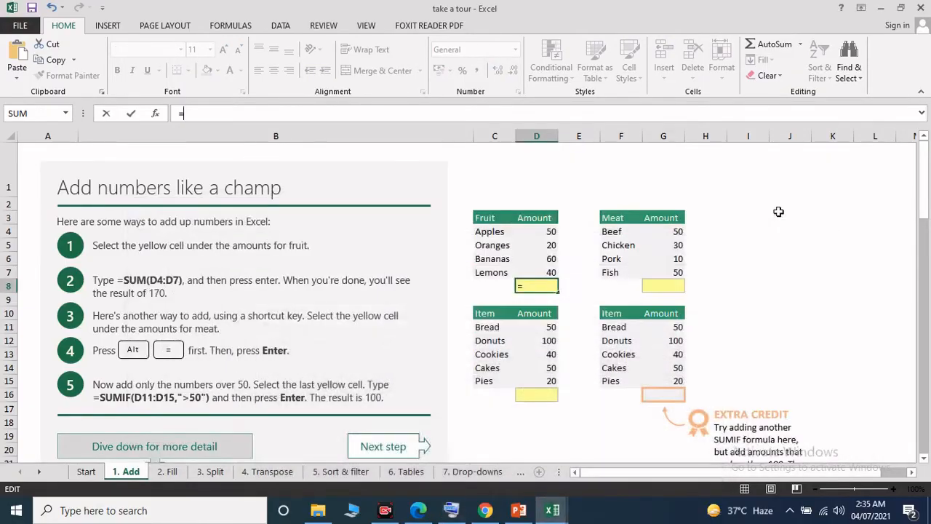
pyautogui.write('sum')
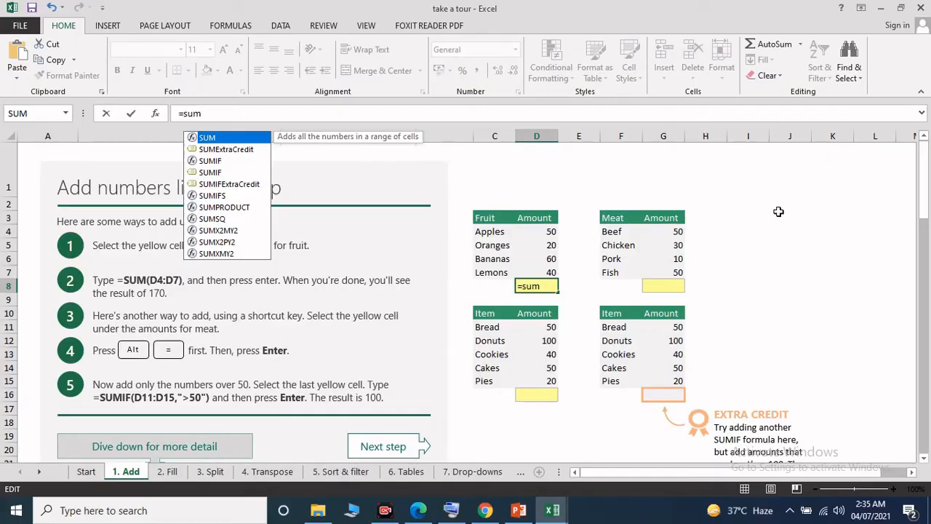
pyautogui.write('(')
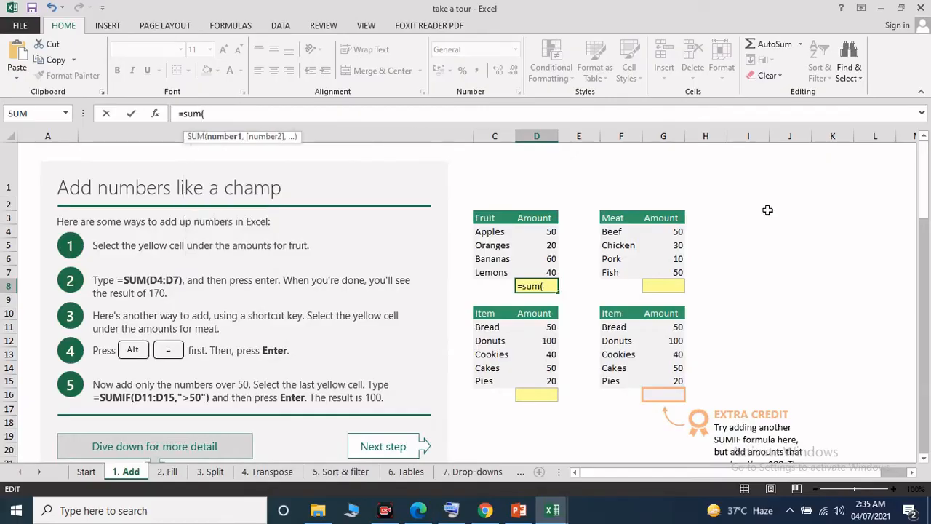
pyautogui.click(537, 230)
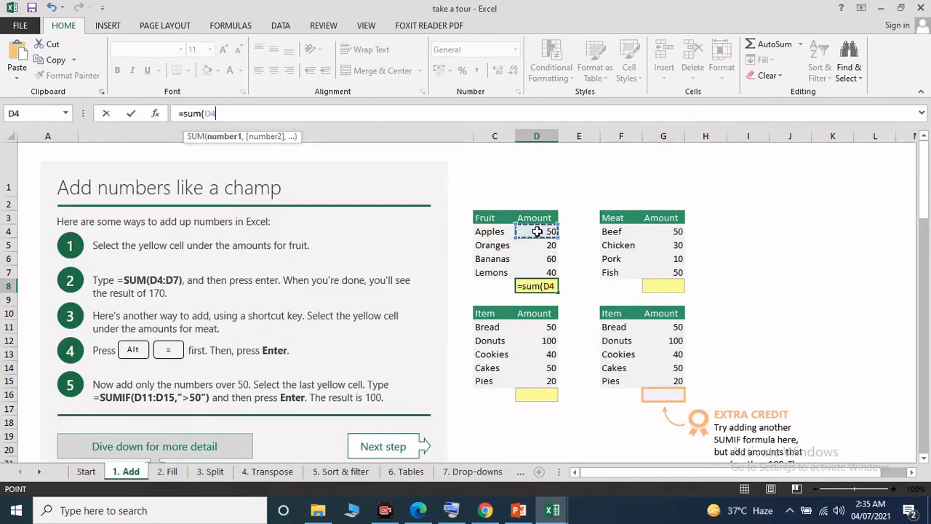
pyautogui.moveTo(537, 231); pyautogui.dragTo(539, 267)
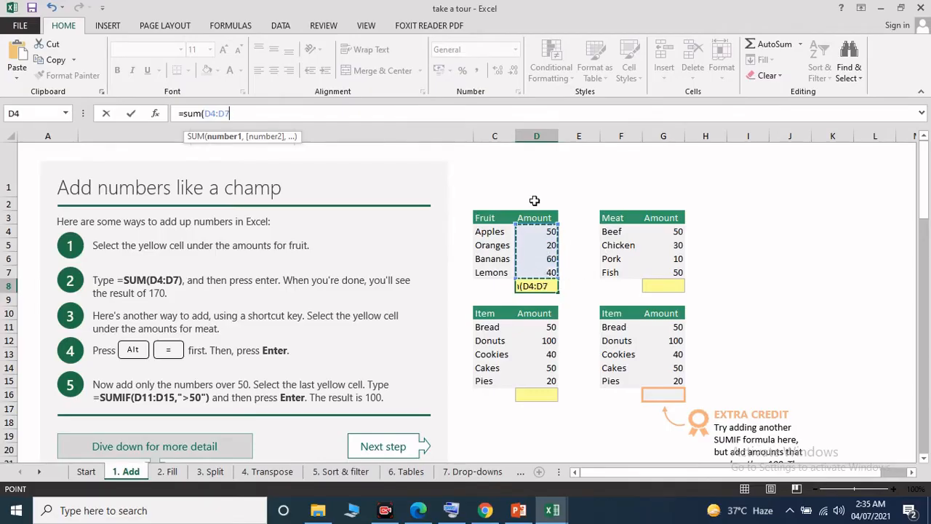
pyautogui.write(')')
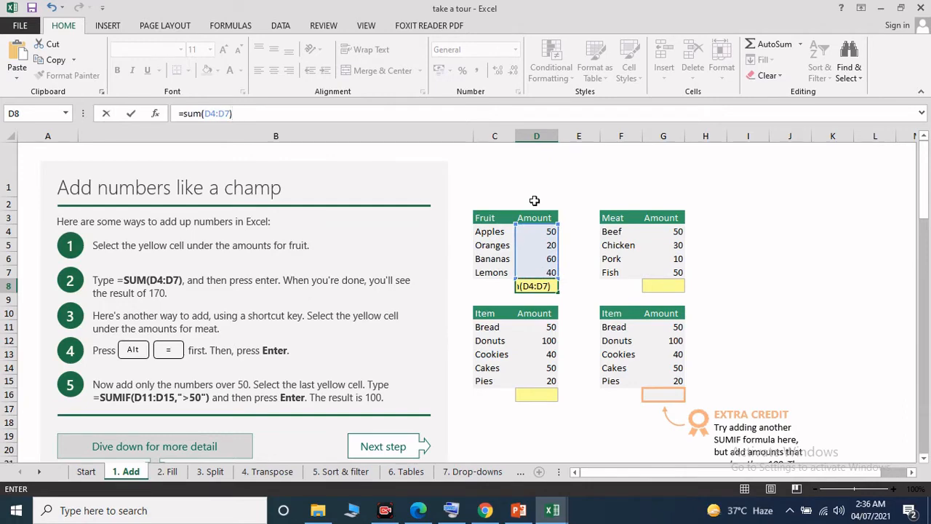
pyautogui.press('Return')
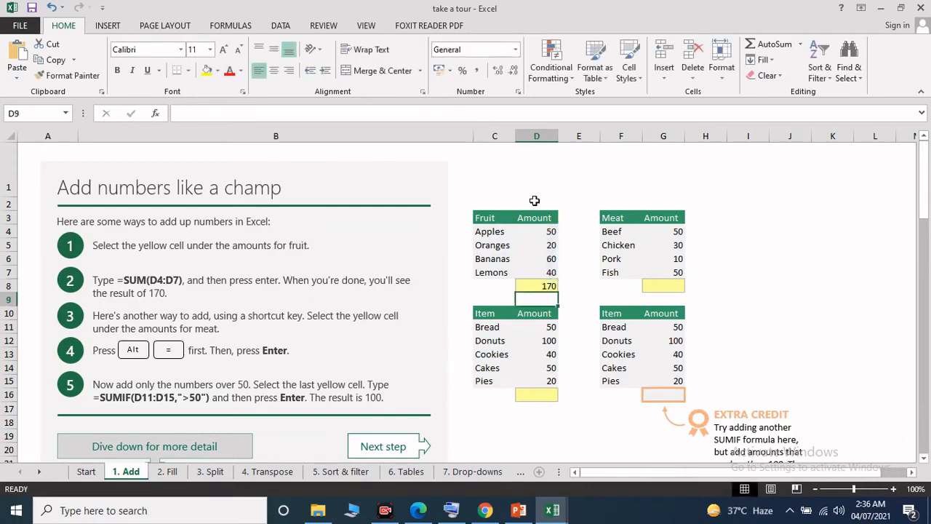
pyautogui.click(541, 288)
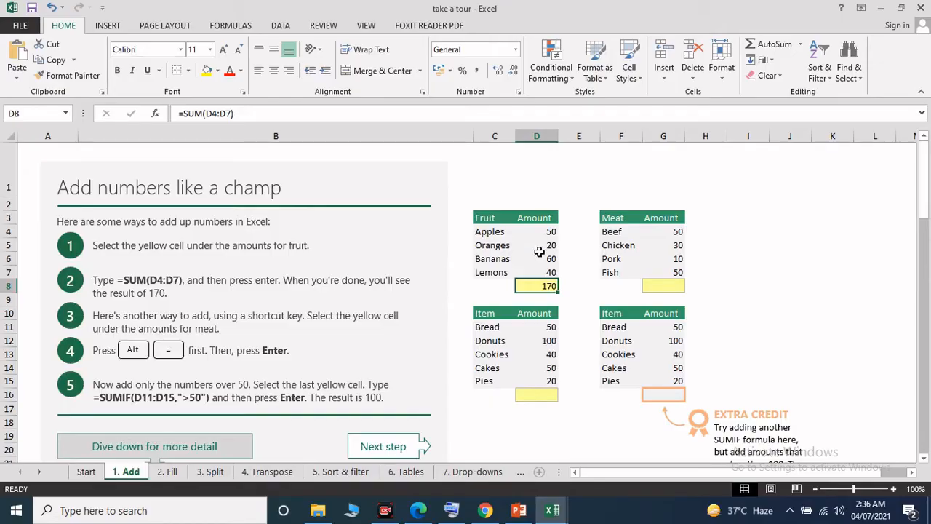
# Step: Total the meat amounts G4:G7 in cell G8 with AutoSum, using the on-screen keyboard and putting it away when done
pyautogui.click(675, 287)
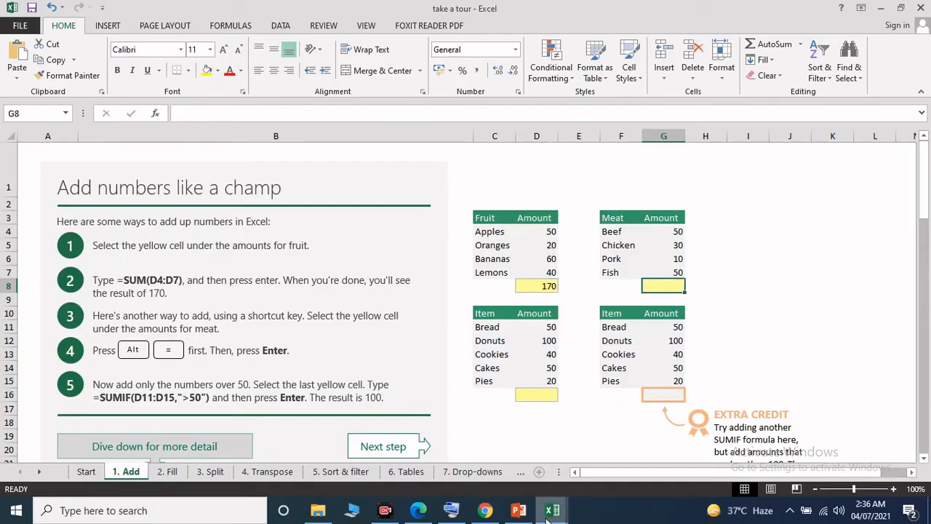
pyautogui.moveTo(444, 507)
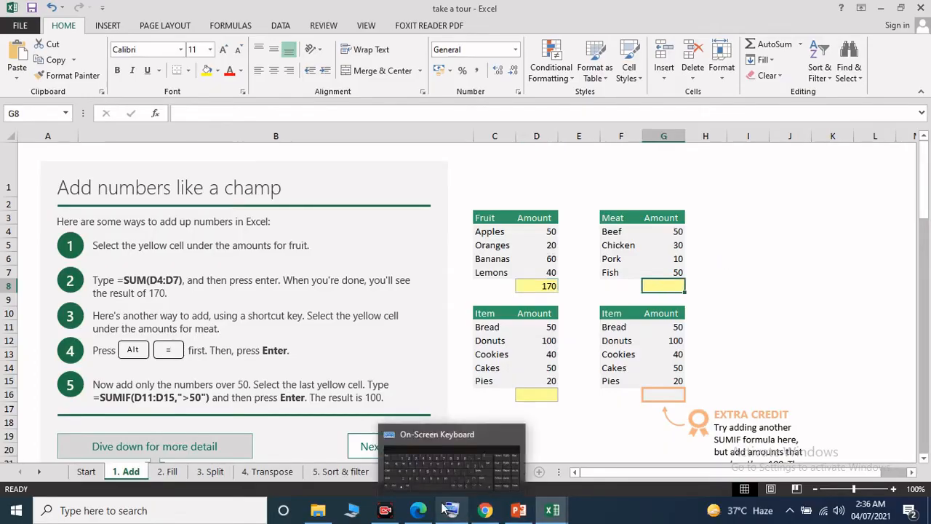
pyautogui.click(443, 507)
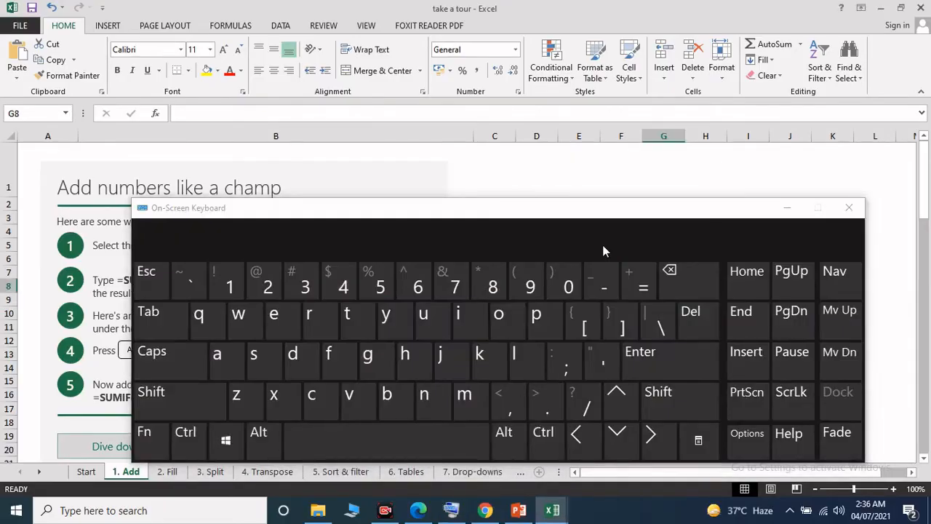
pyautogui.moveTo(608, 209); pyautogui.dragTo(682, 141)
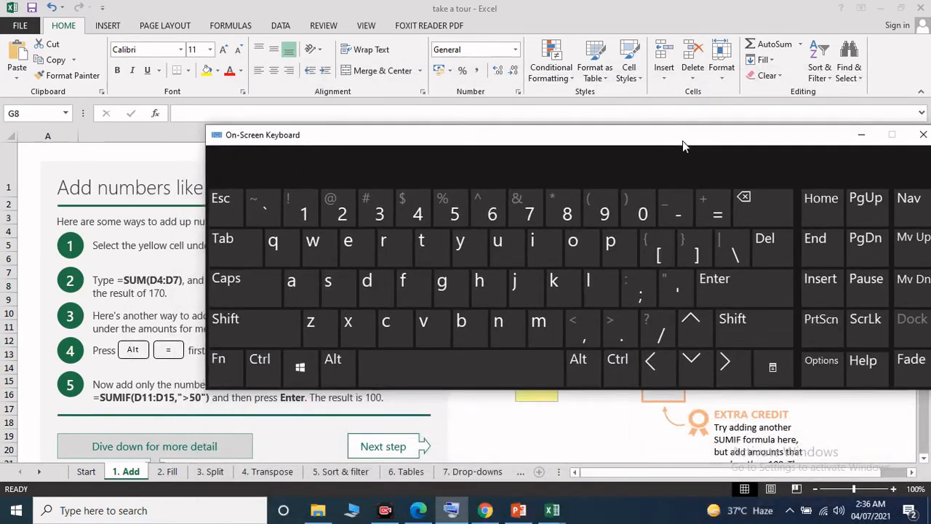
pyautogui.click(584, 378)
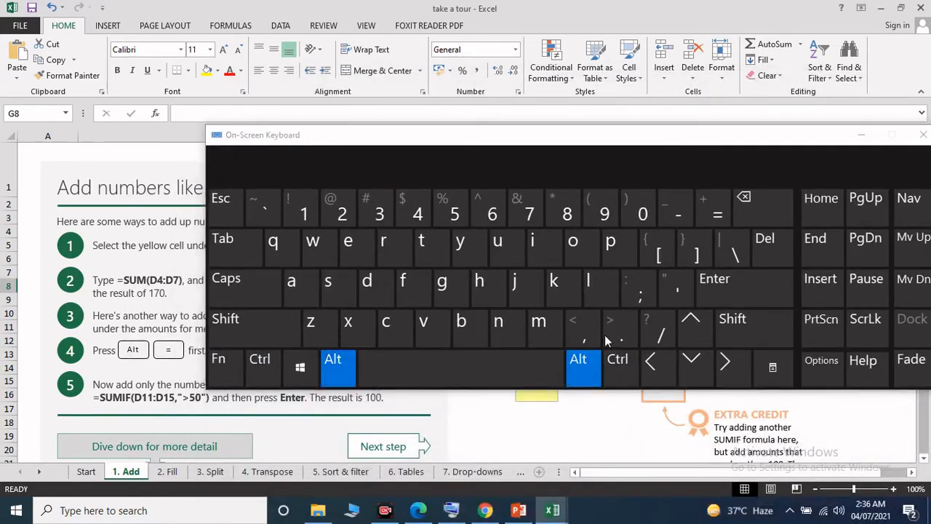
pyautogui.click(719, 213)
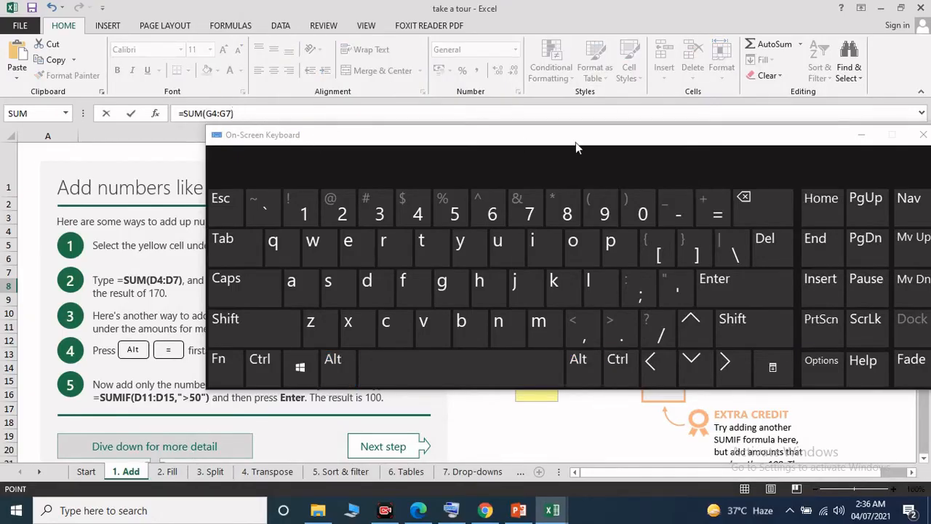
pyautogui.moveTo(711, 146); pyautogui.dragTo(676, 325)
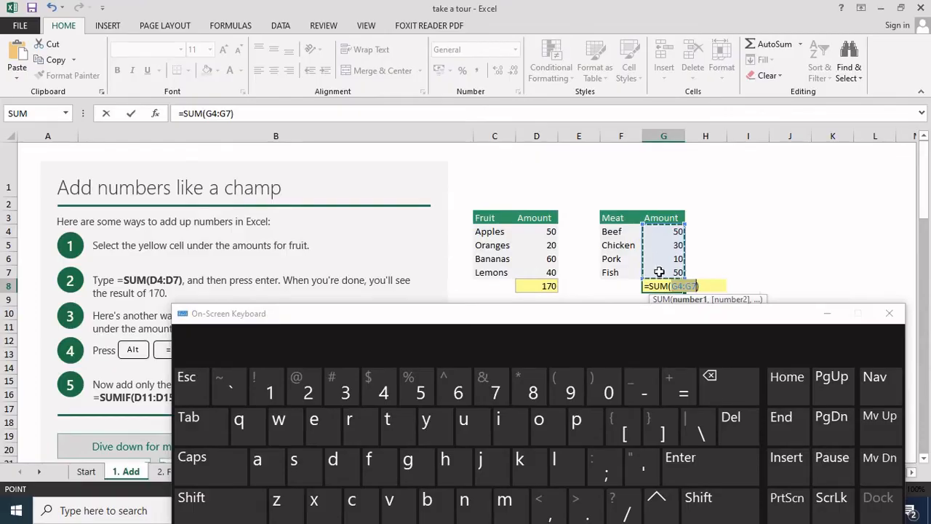
pyautogui.press('Return')
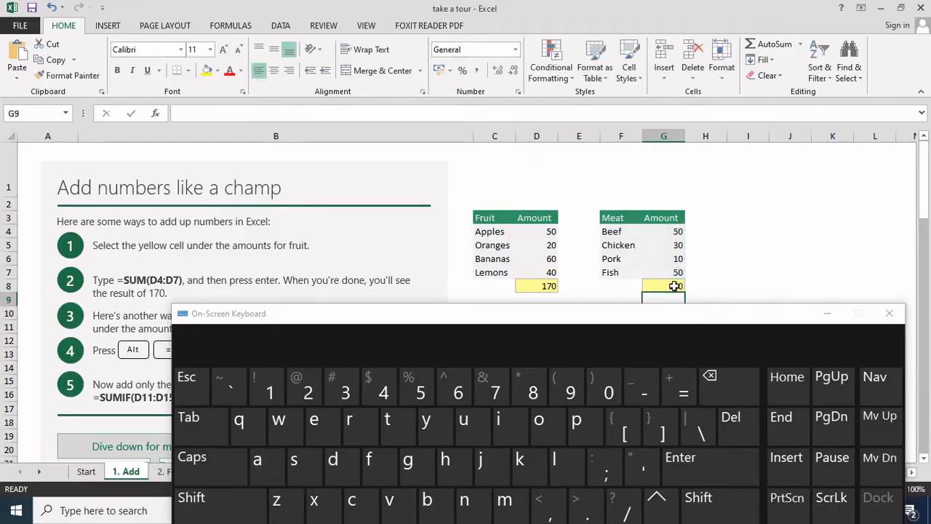
pyautogui.click(827, 313)
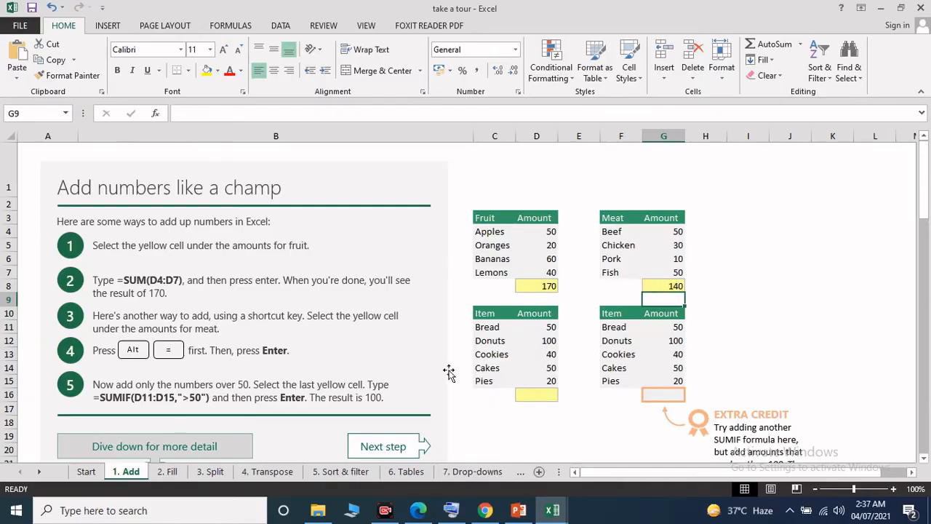
# Step: Begin a SUMIF formula in cell D16 with =sumif(, showing the on-screen keyboard meanwhile and putting it away when done
pyautogui.click(550, 397)
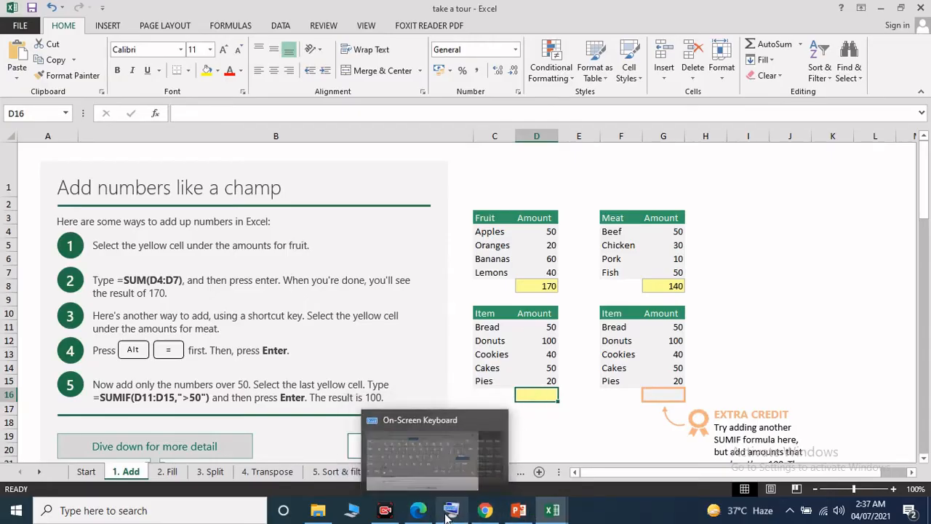
pyautogui.click(428, 466)
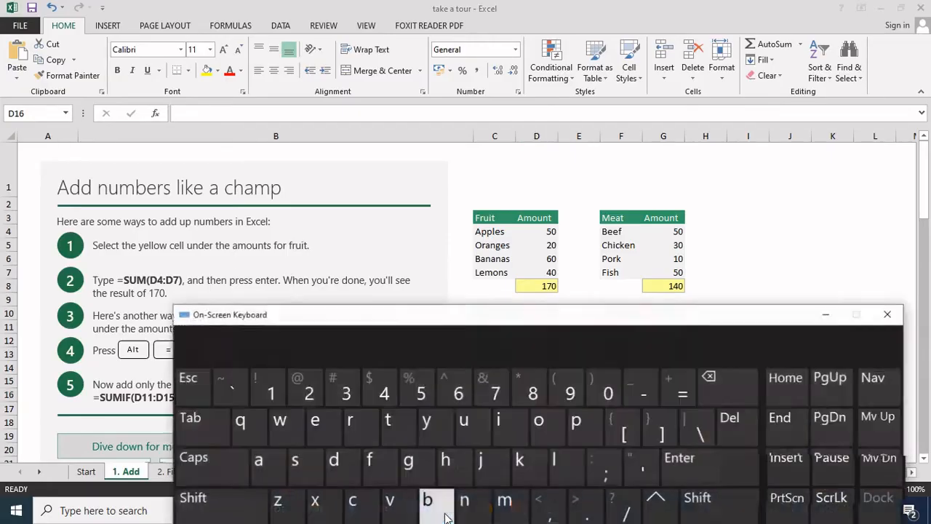
pyautogui.click(261, 113)
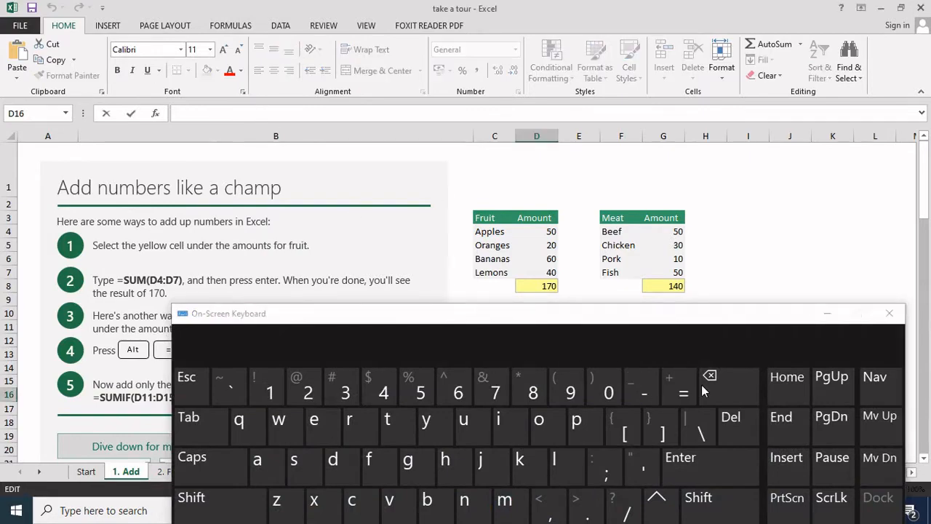
pyautogui.write('=s')
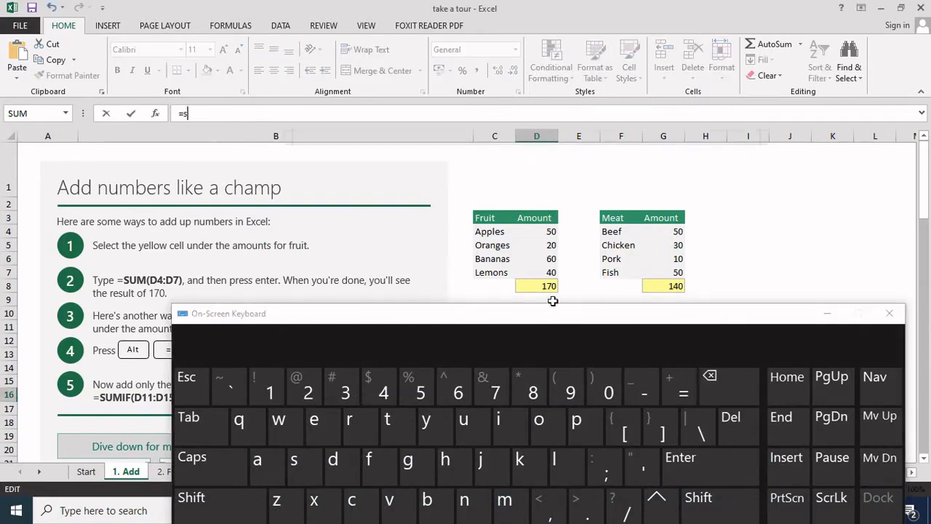
pyautogui.write('um')
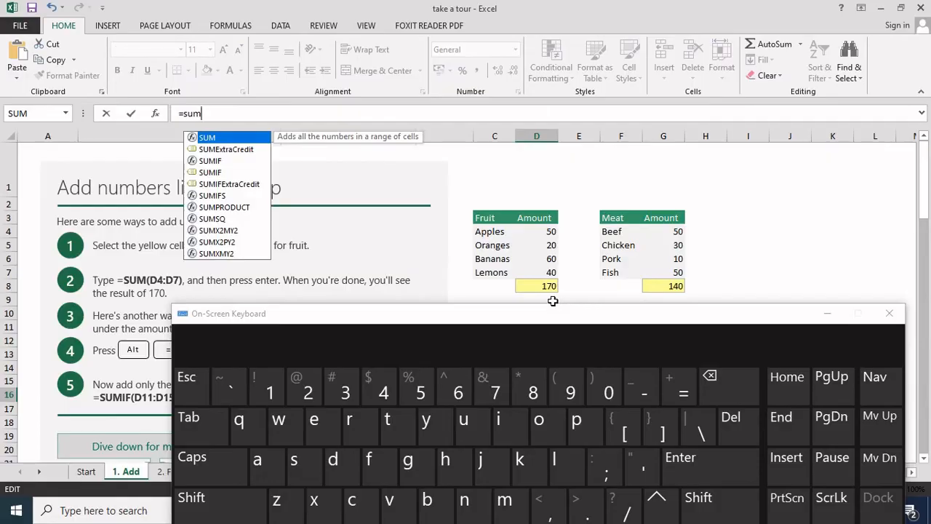
pyautogui.write('if')
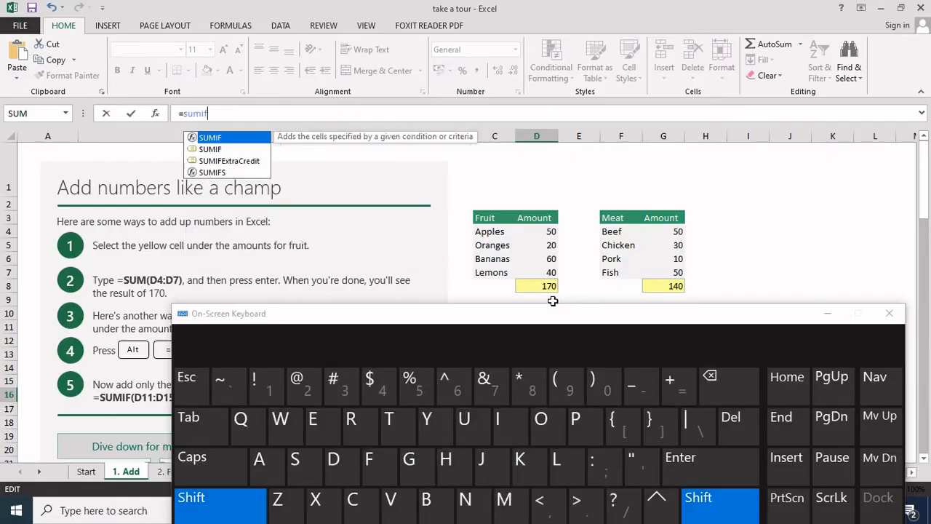
pyautogui.write('(')
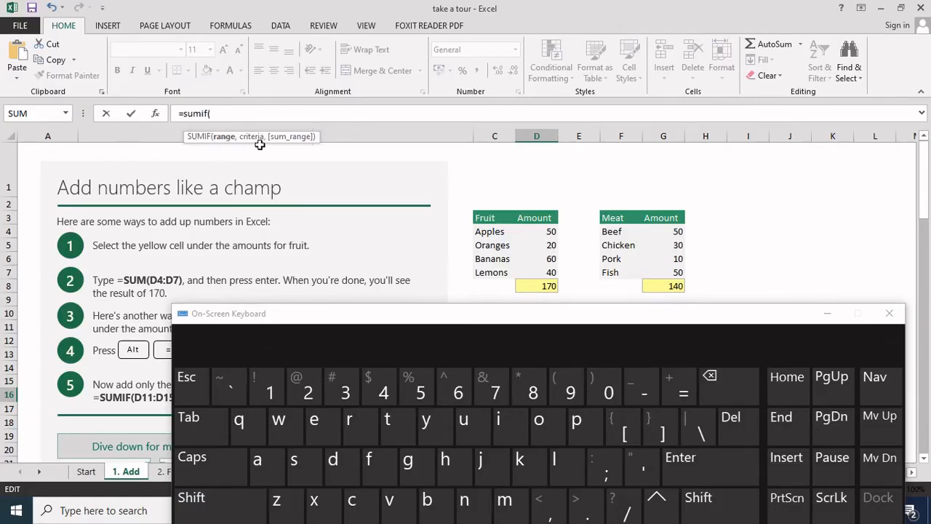
pyautogui.click(826, 313)
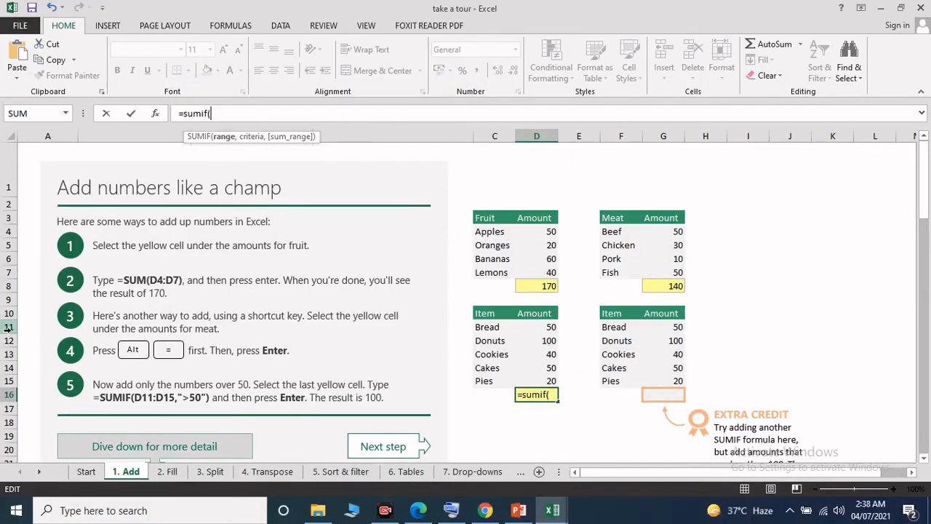
# Step: Set the range of the SUMIF formula in D16 to D11:D15 and add the comma that starts the criteria argument
pyautogui.click(551, 327)
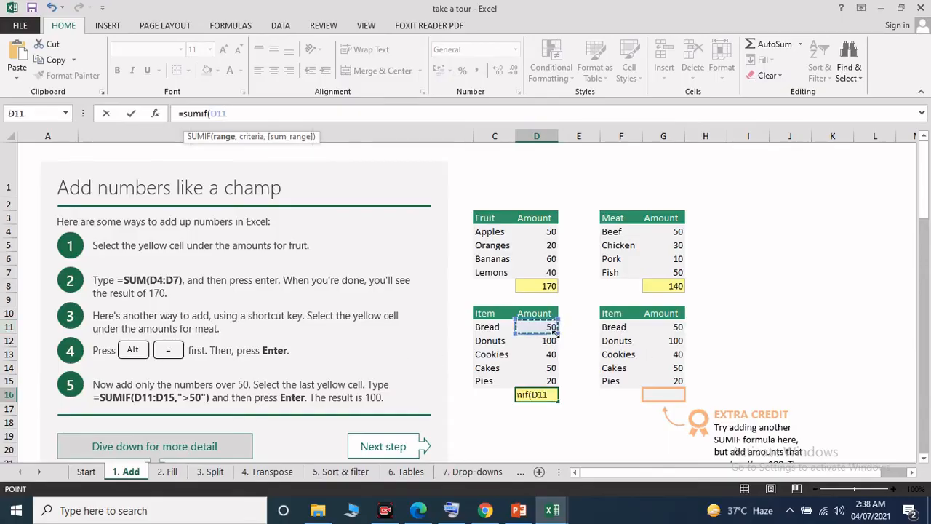
pyautogui.click(557, 338)
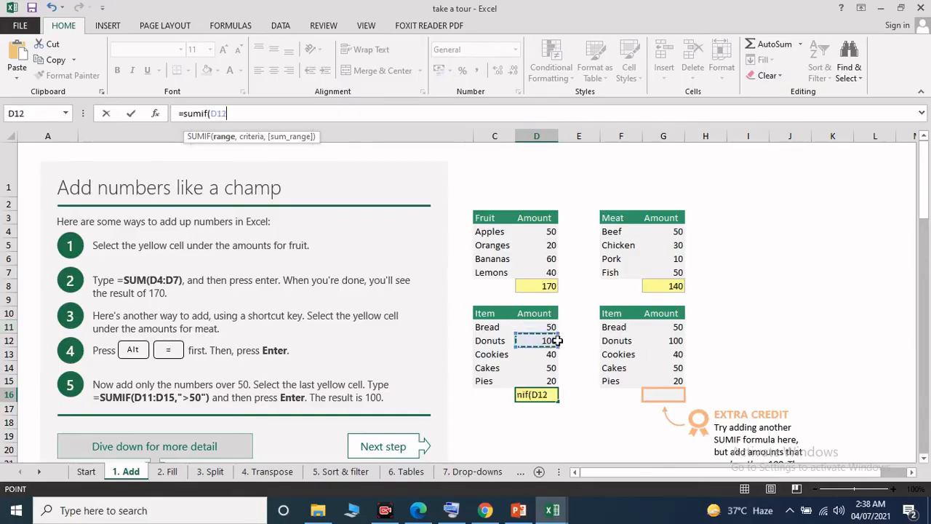
pyautogui.click(543, 328)
pyautogui.moveTo(556, 333)
pyautogui.mouseDown()
pyautogui.moveTo(556, 357)
pyautogui.moveTo(552, 328)
pyautogui.mouseUp()
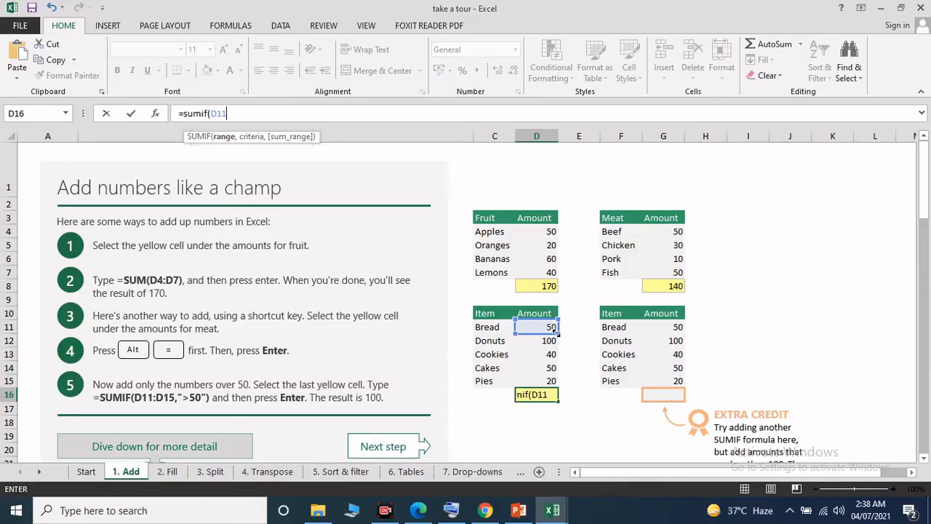
pyautogui.write(',')
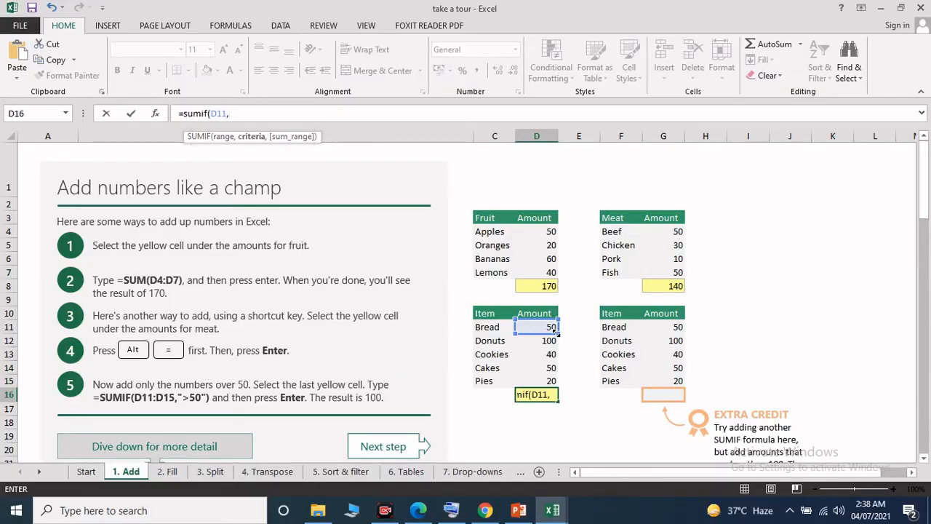
pyautogui.press('BackSpace')
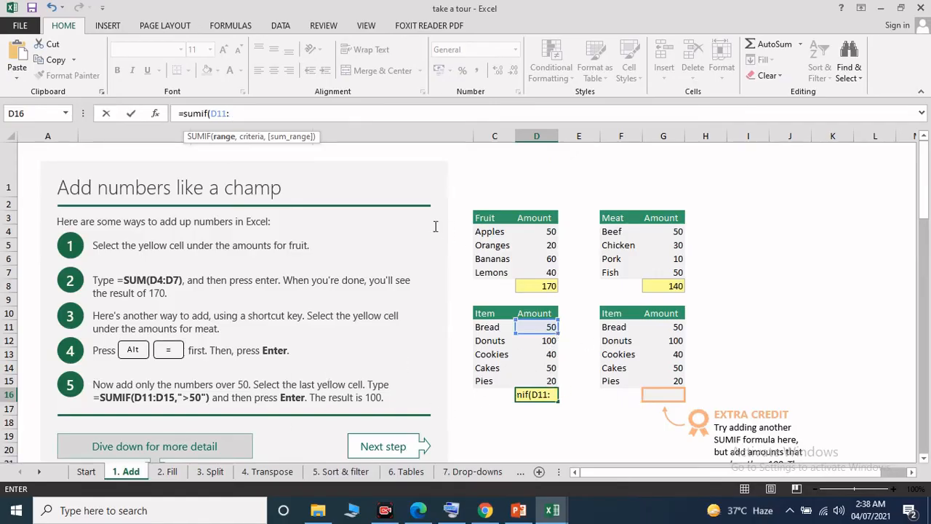
pyautogui.write('D')
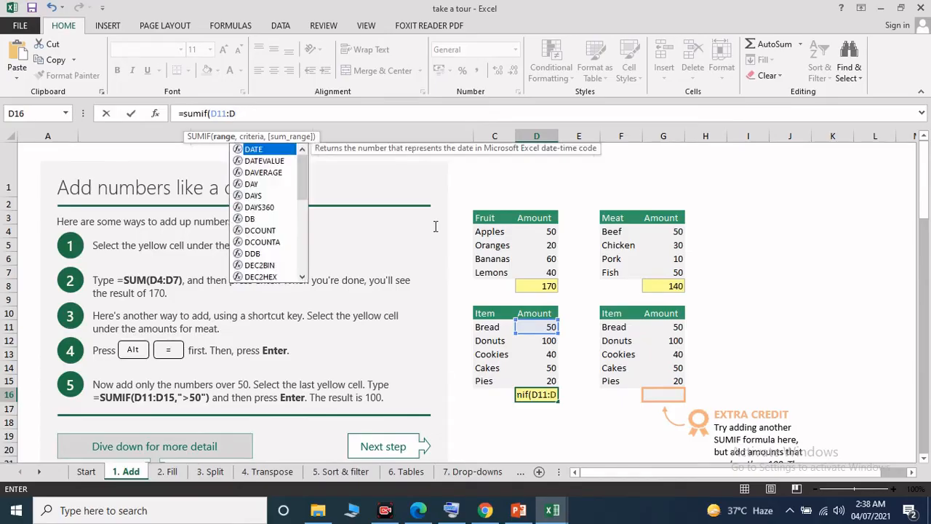
pyautogui.write('15')
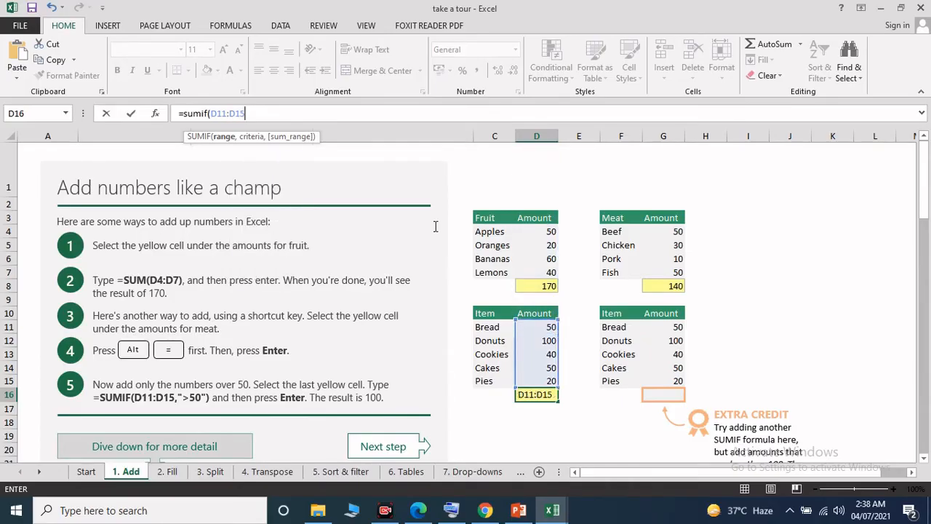
pyautogui.write(',')
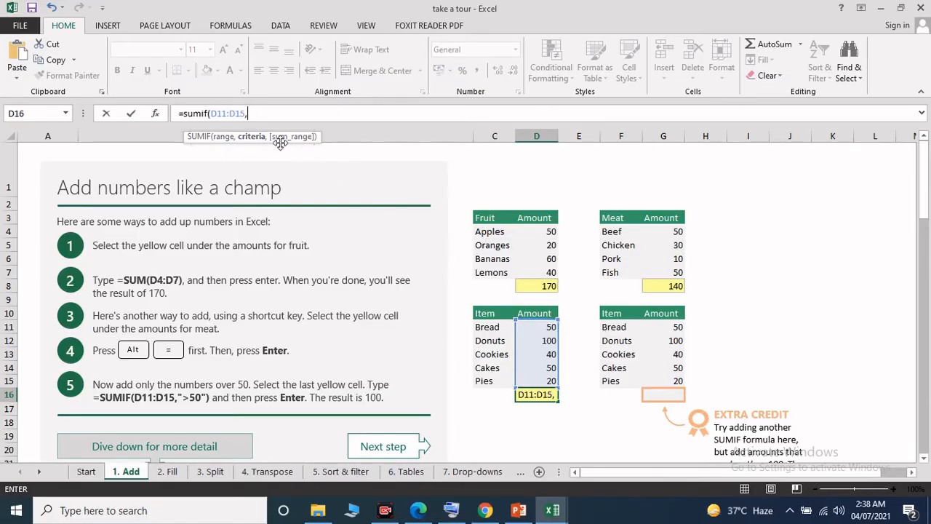
# Step: Enter an opening quotation mark and the criterion >50 in the D16 formula, using the on-screen keyboard for the greater-than sign
pyautogui.write('"')
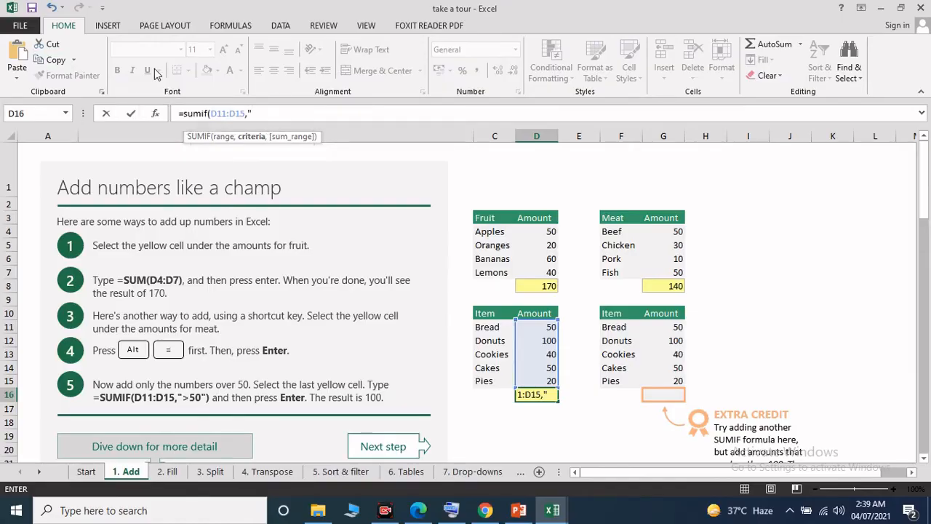
pyautogui.click(451, 509)
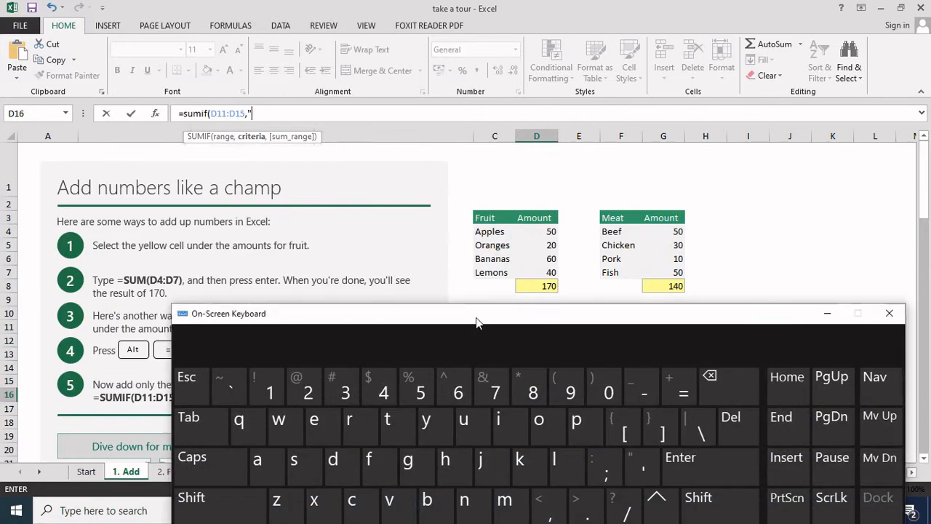
pyautogui.moveTo(478, 317); pyautogui.dragTo(400, 195)
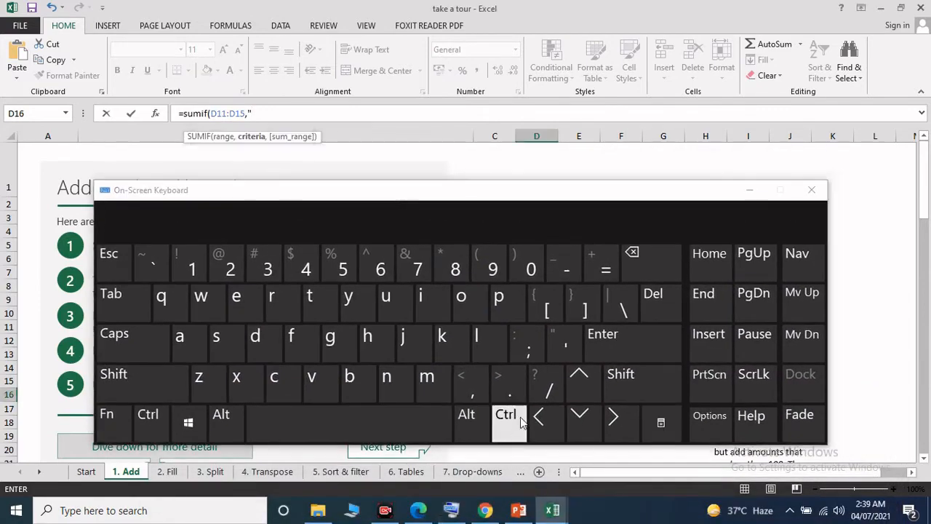
pyautogui.click(617, 424)
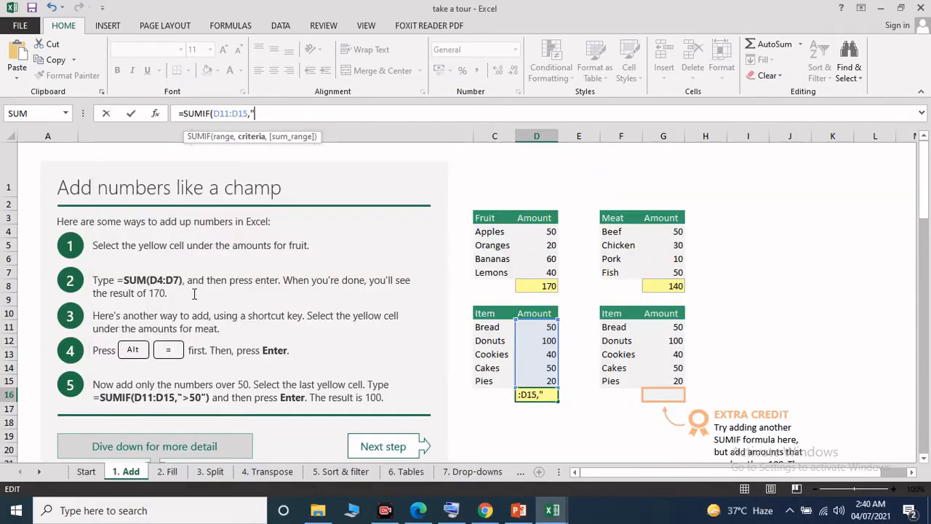
pyautogui.click(451, 510)
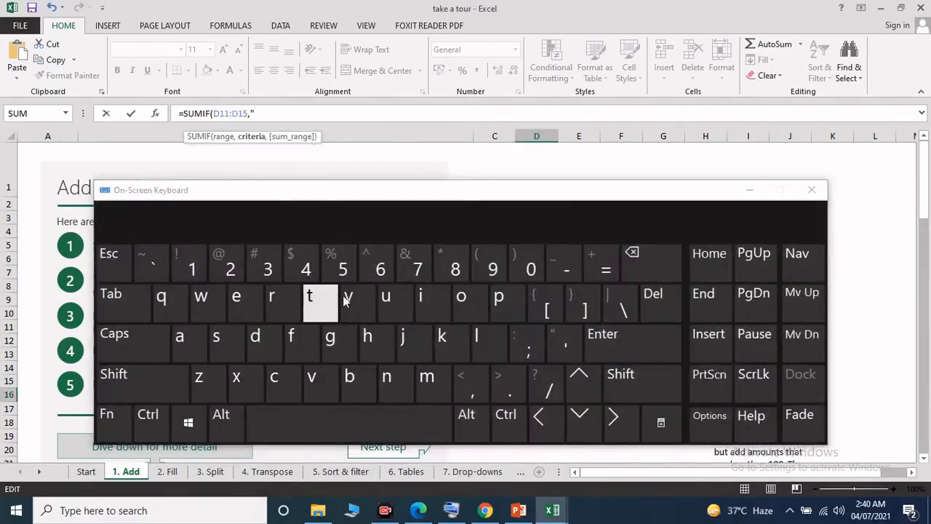
pyautogui.click(135, 384)
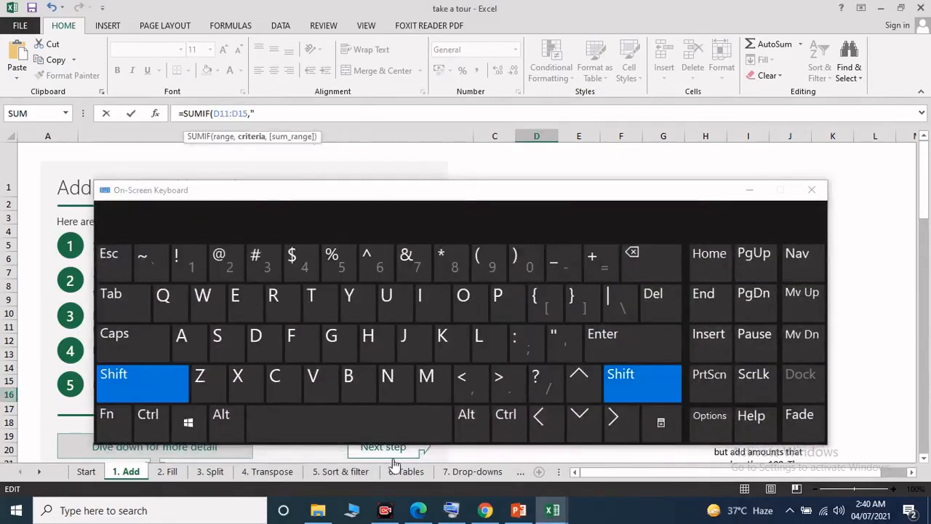
pyautogui.click(509, 384)
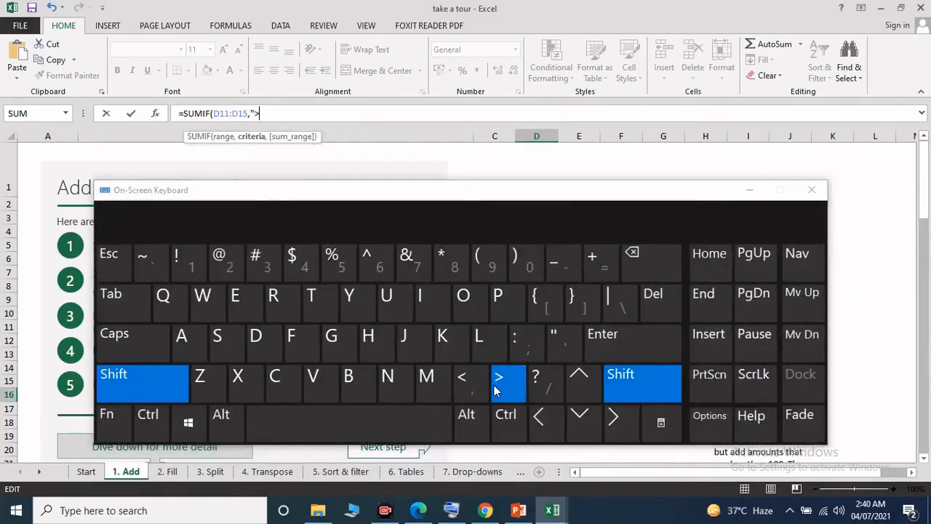
pyautogui.click(748, 190)
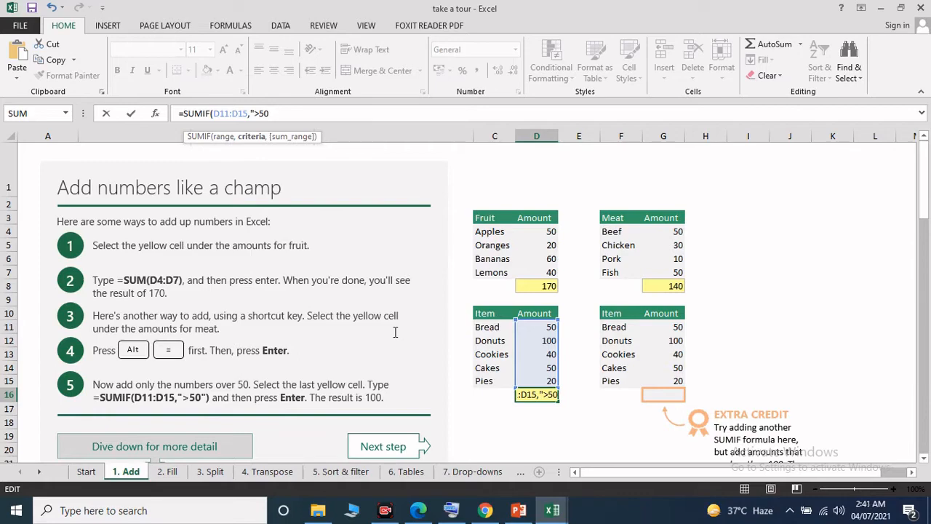
# Step: Complete D16 as =SUMIF(D11:D15,">50"), declining the suggested correction and adding the missing closing quote, and select the cell to review it
pyautogui.write(')')
pyautogui.press('Return')
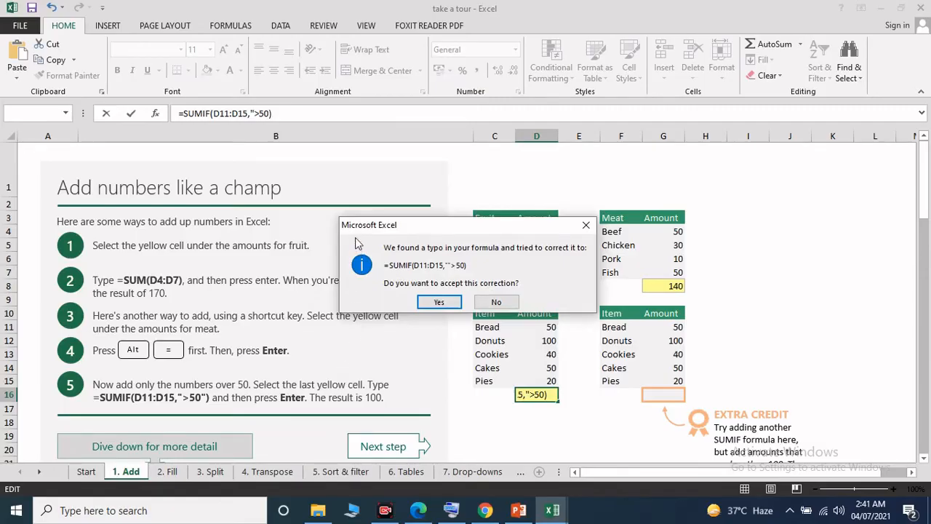
pyautogui.click(507, 303)
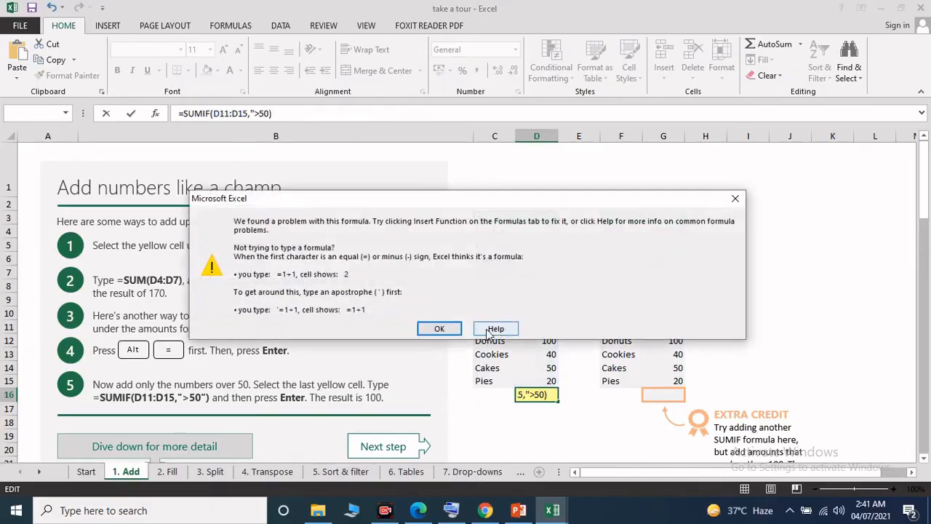
pyautogui.click(735, 199)
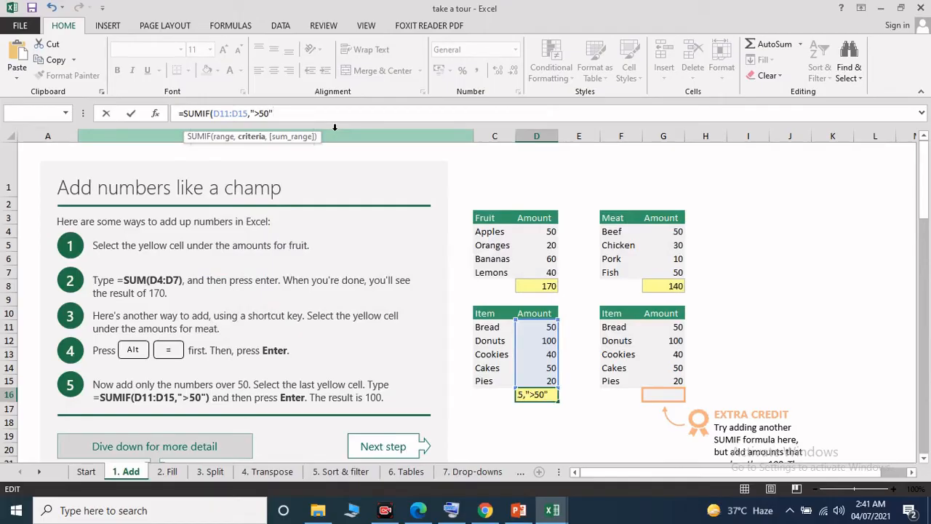
pyautogui.press('Return')
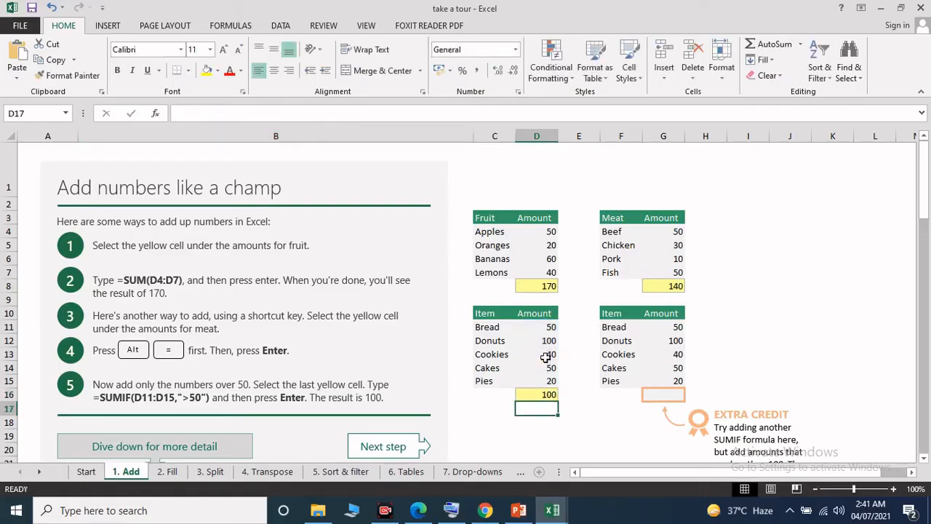
pyautogui.click(550, 394)
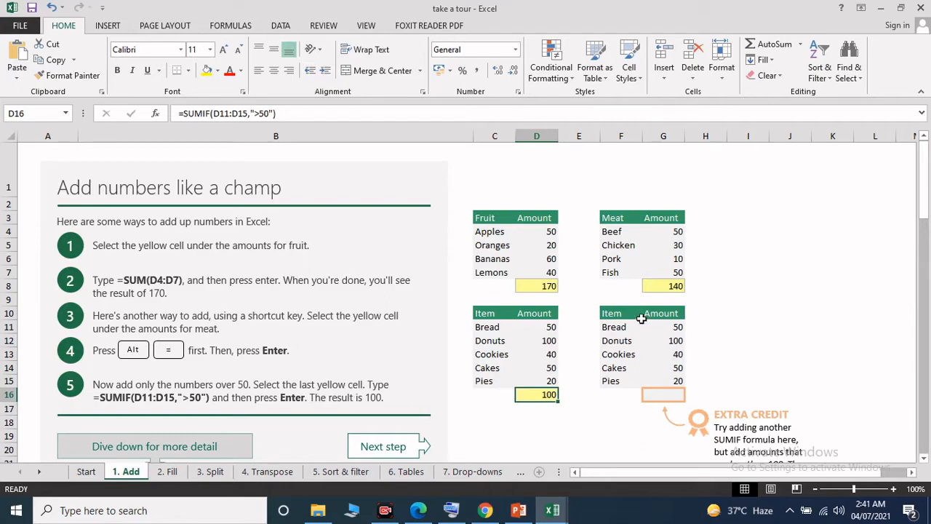
# Step: Highlight the second item table in F10:G16 and read the extra credit instructions beside it
pyautogui.moveTo(611, 318); pyautogui.dragTo(676, 397)
pyautogui.click(757, 339)
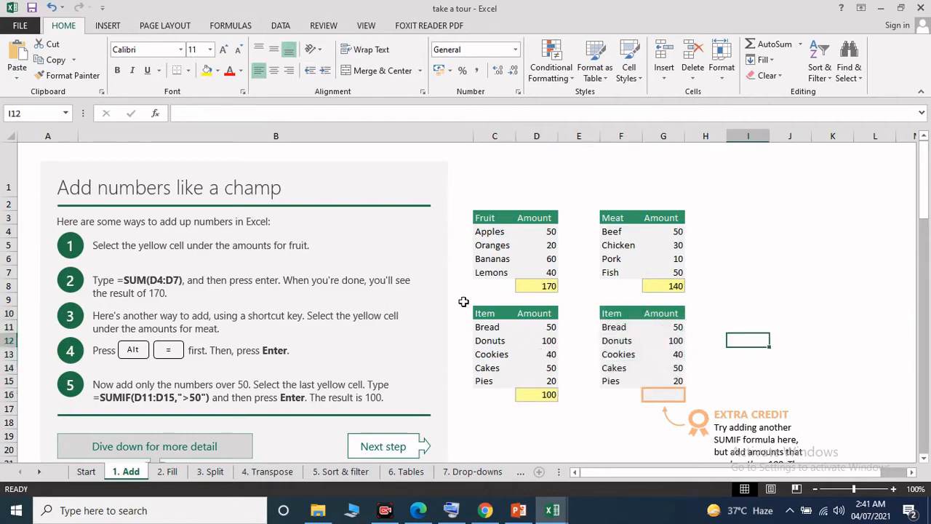
pyautogui.scroll(-1, 617, 347)
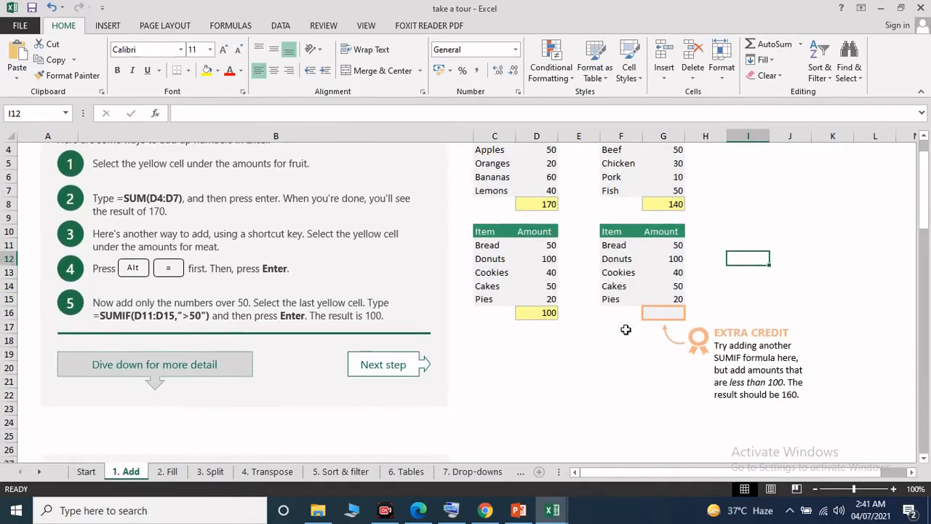
pyautogui.scroll(1, 624, 329)
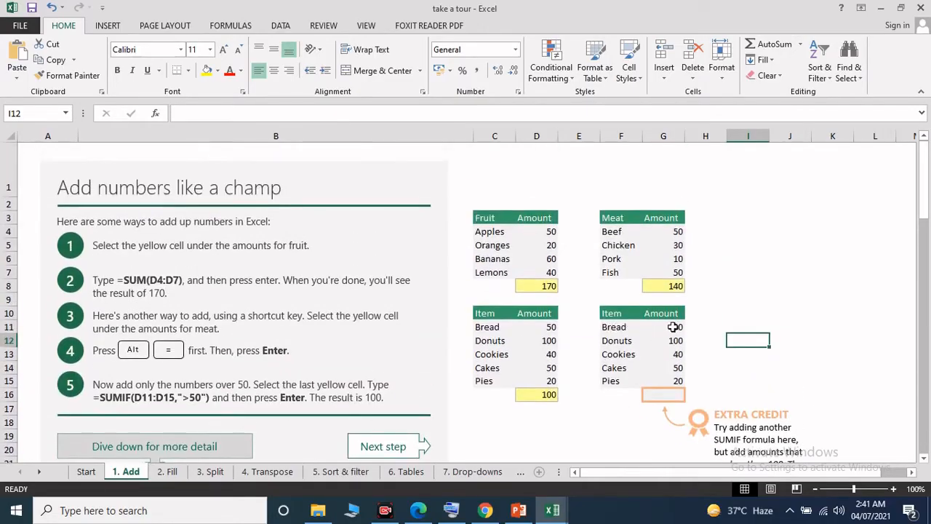
# Step: Highlight the amounts in G11:G15 and select the extra credit cell G16
pyautogui.moveTo(675, 326); pyautogui.dragTo(679, 381)
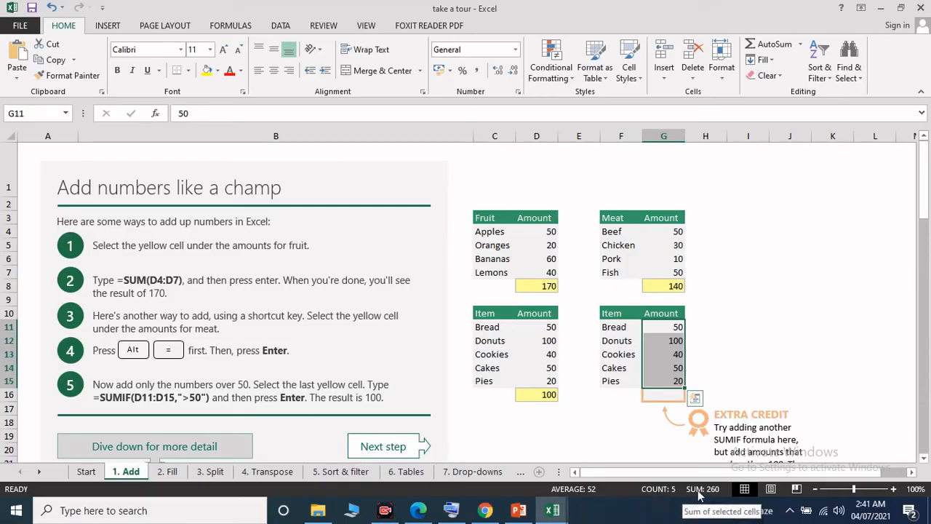
pyautogui.click(664, 394)
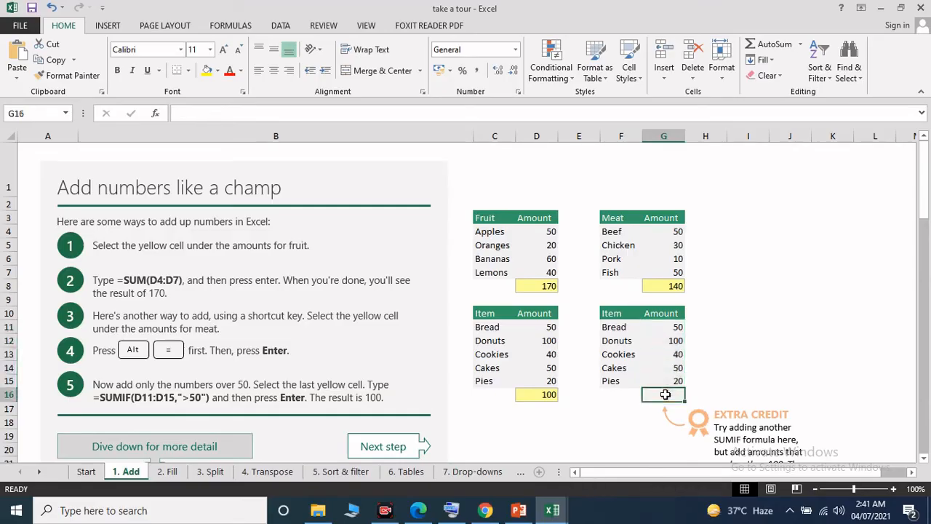
pyautogui.write('sum')
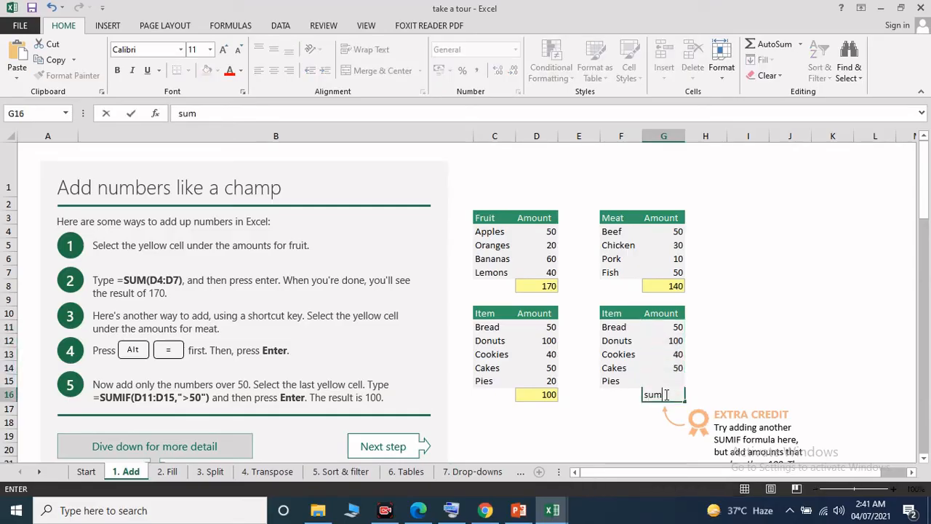
pyautogui.press('BackSpace')
pyautogui.press('BackSpace')
pyautogui.press('BackSpace')
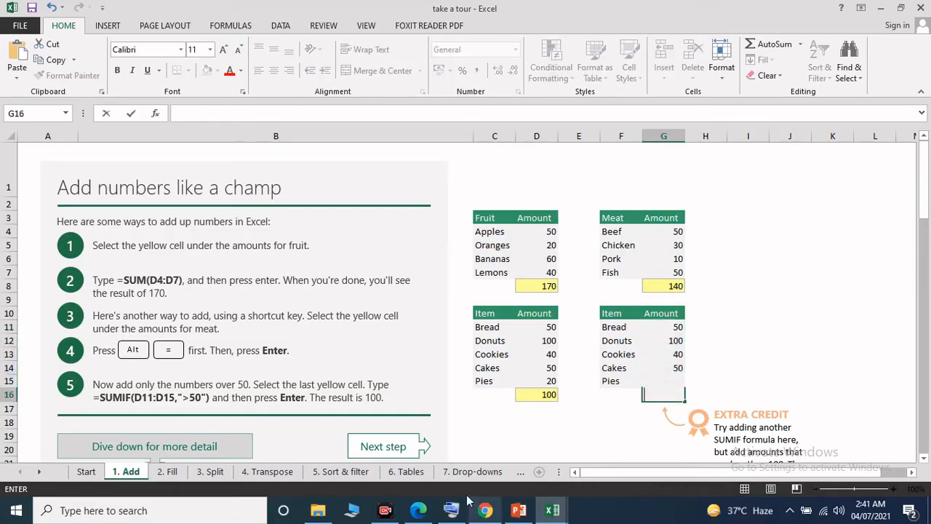
# Step: Enter =sum(G11:G14) in G16, using the on-screen keyboard for the equals sign
pyautogui.click(274, 117)
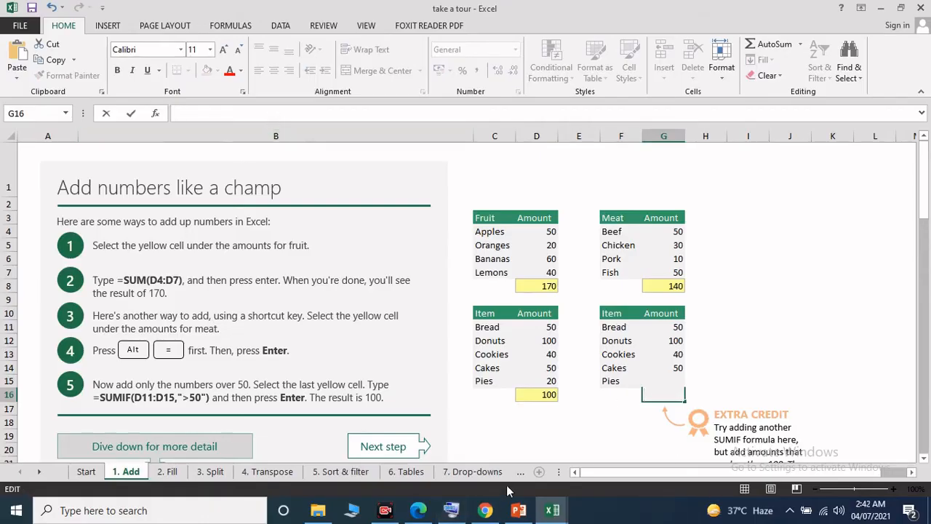
pyautogui.click(451, 510)
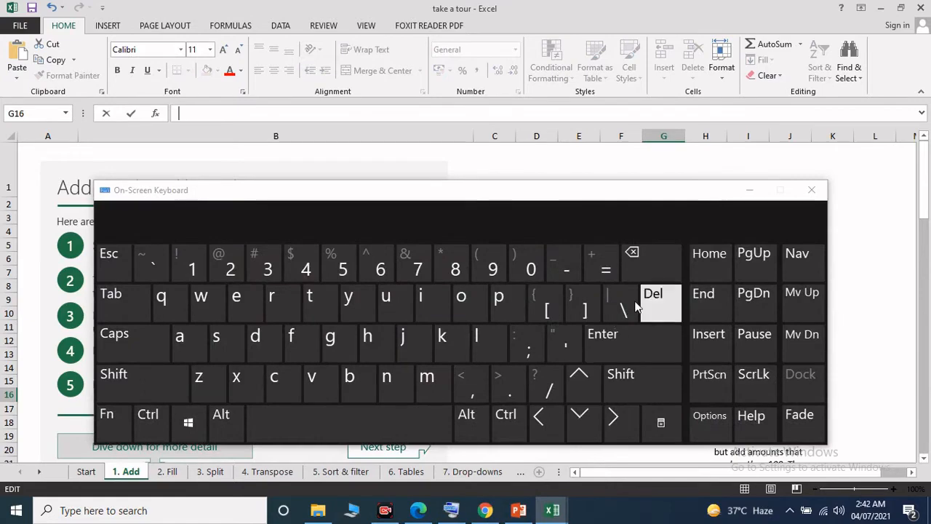
pyautogui.click(603, 271)
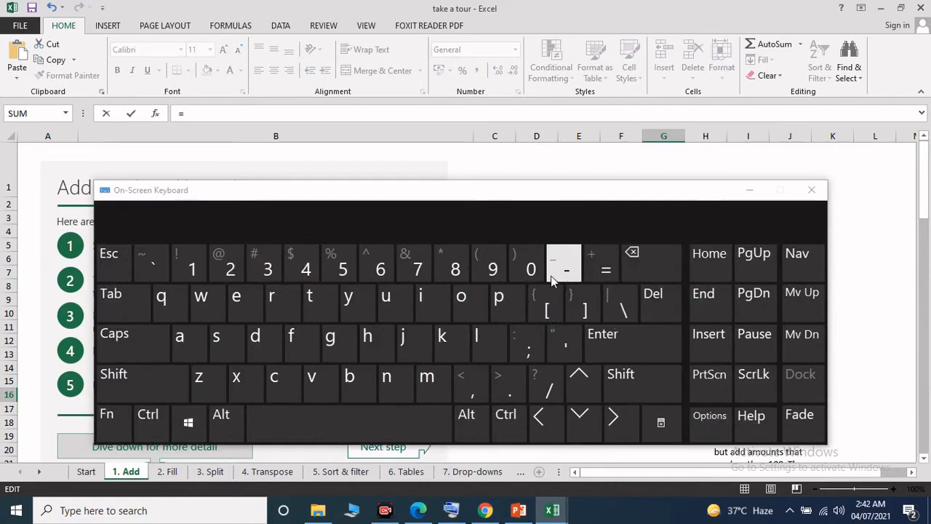
pyautogui.write('sum')
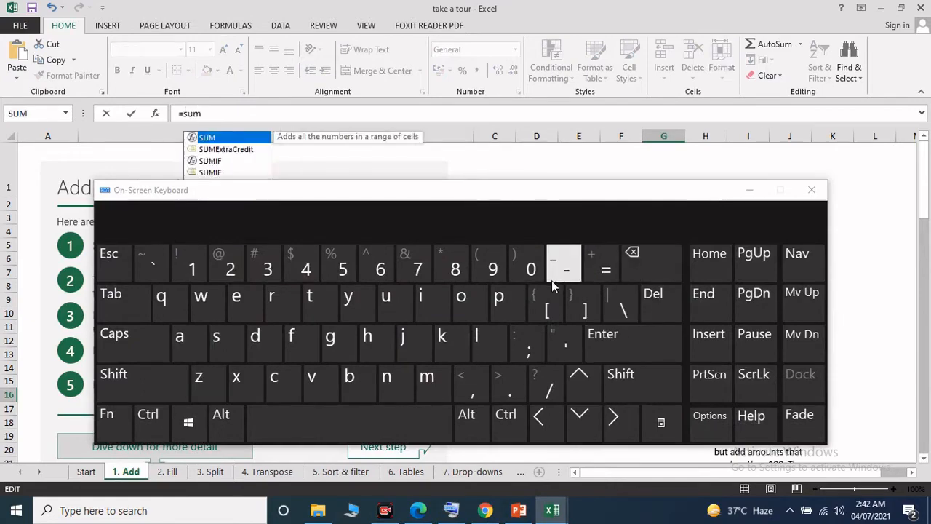
pyautogui.write('(')
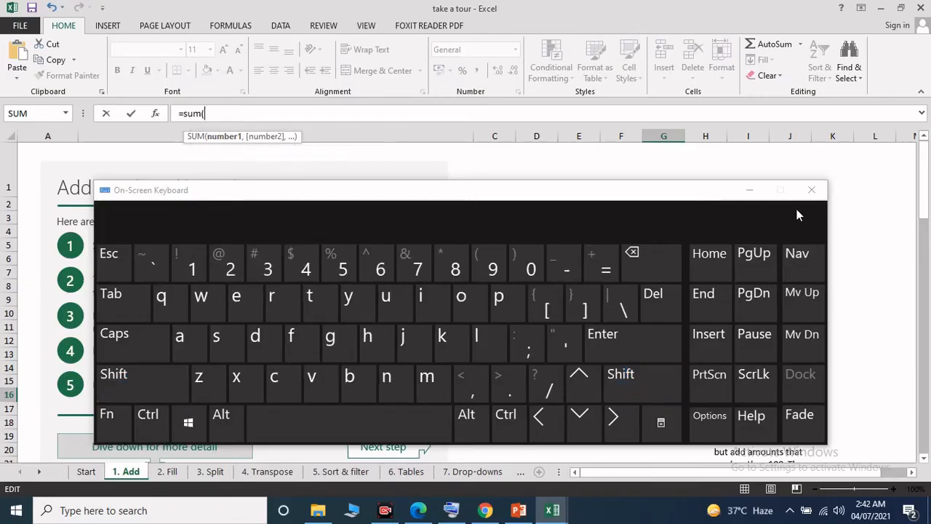
pyautogui.click(750, 190)
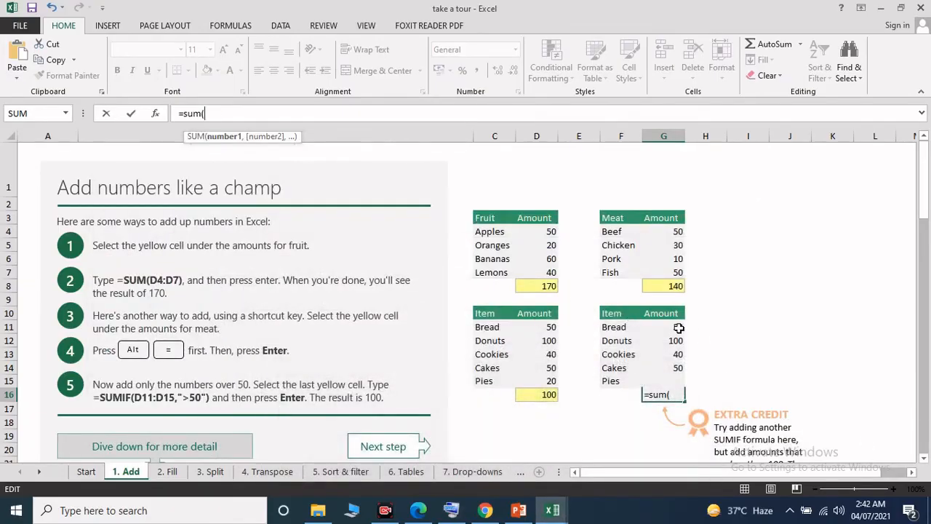
pyautogui.moveTo(678, 328); pyautogui.dragTo(679, 371)
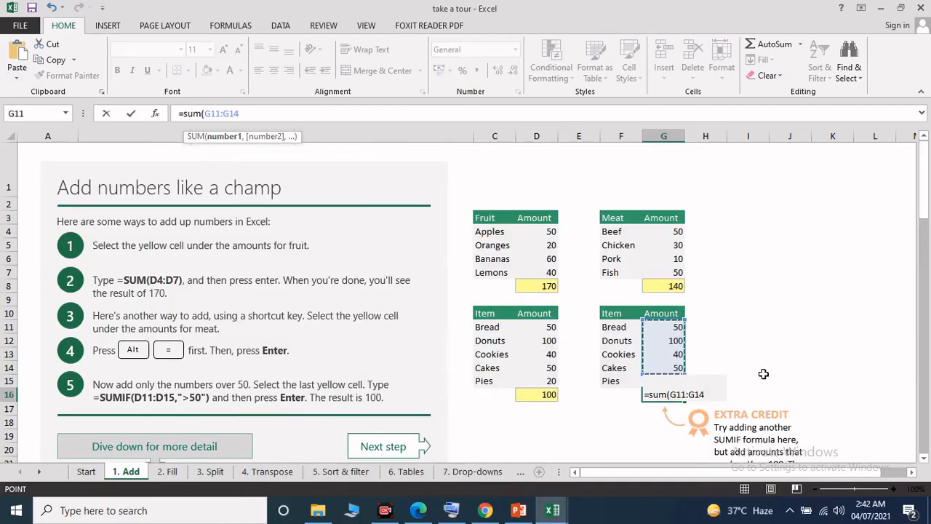
pyautogui.press('Return')
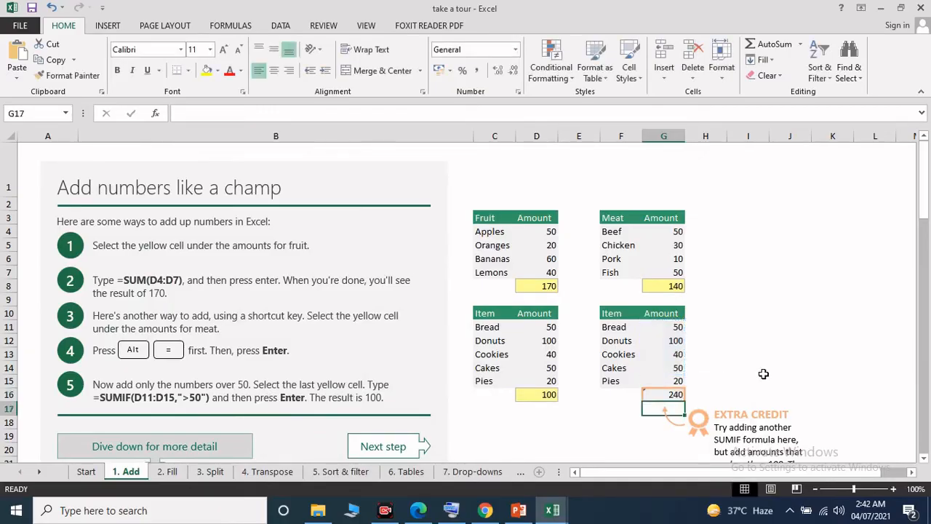
# Step: Check the G16 formula against the amounts above it and correct its range to G11:G15
pyautogui.click(673, 380)
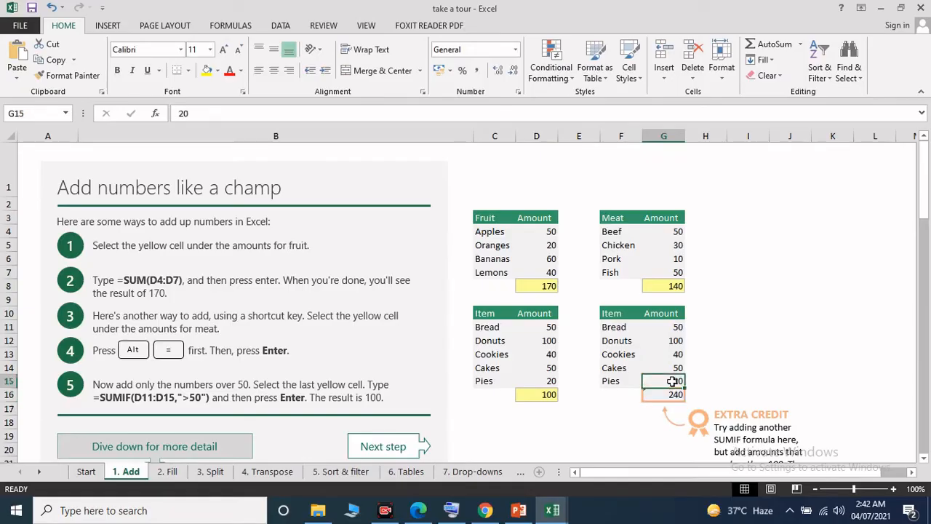
pyautogui.click(691, 327)
pyautogui.click(675, 393)
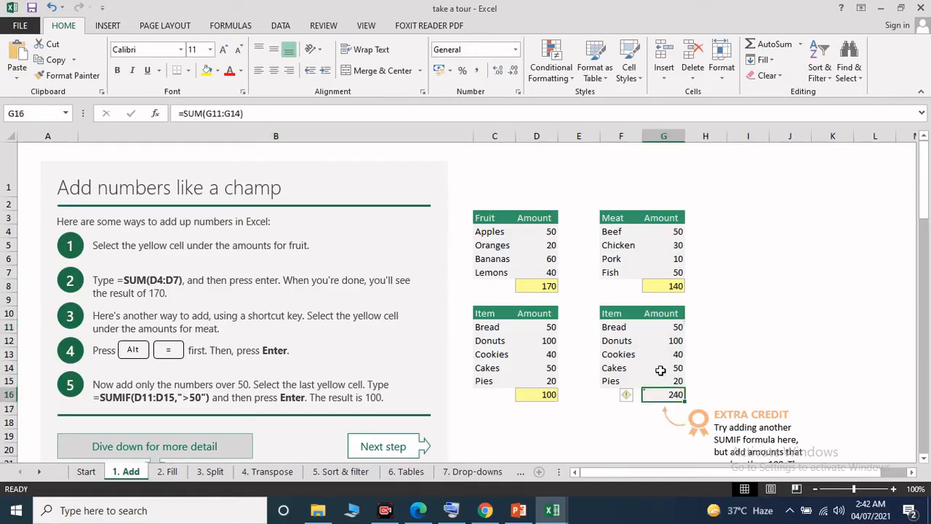
pyautogui.click(661, 369)
pyautogui.click(671, 382)
pyautogui.click(667, 370)
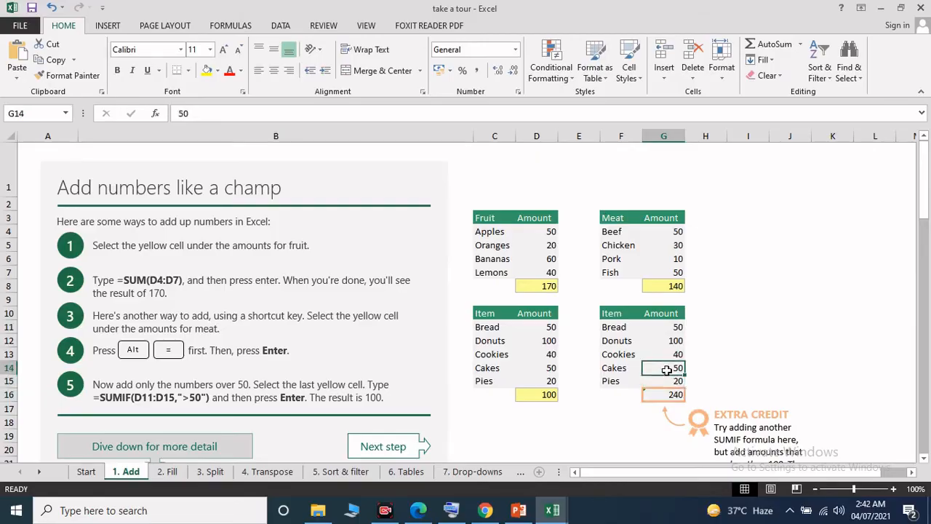
pyautogui.click(653, 394)
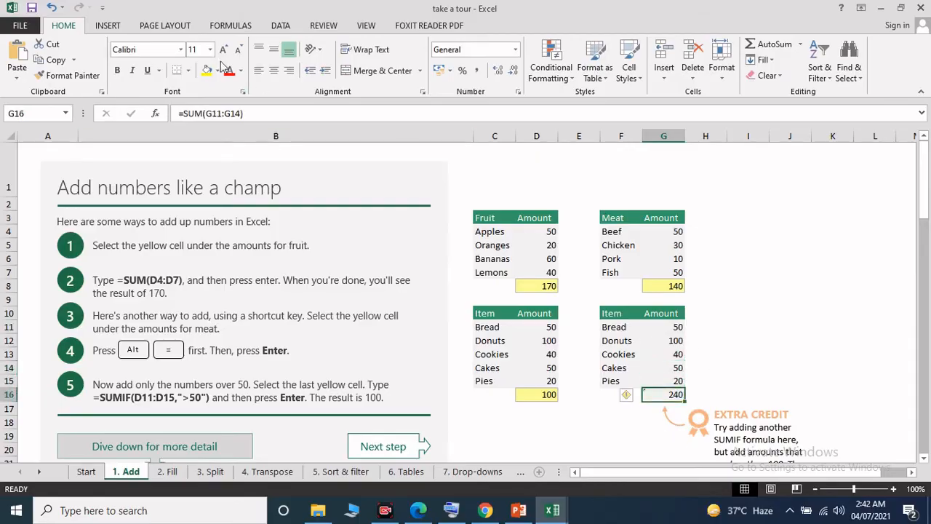
pyautogui.click(238, 115)
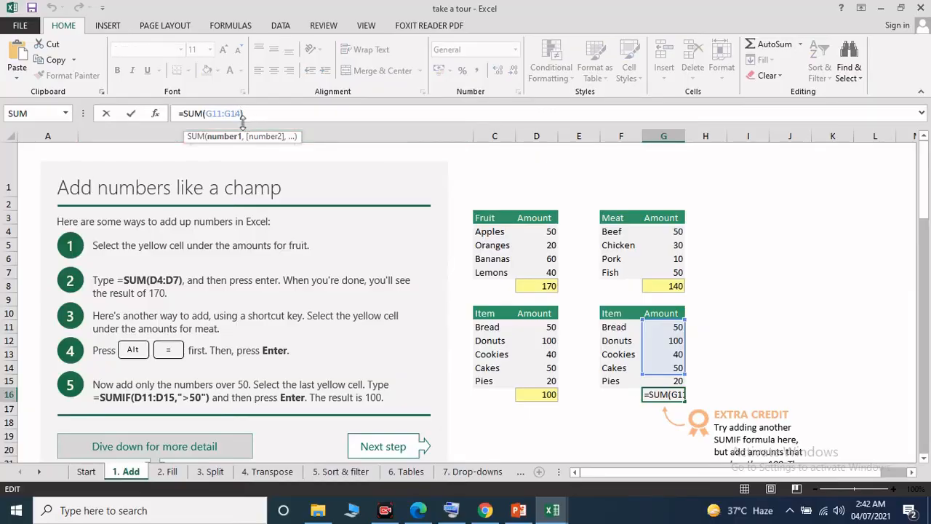
pyautogui.press('BackSpace')
pyautogui.write('5')
pyautogui.press('Return')
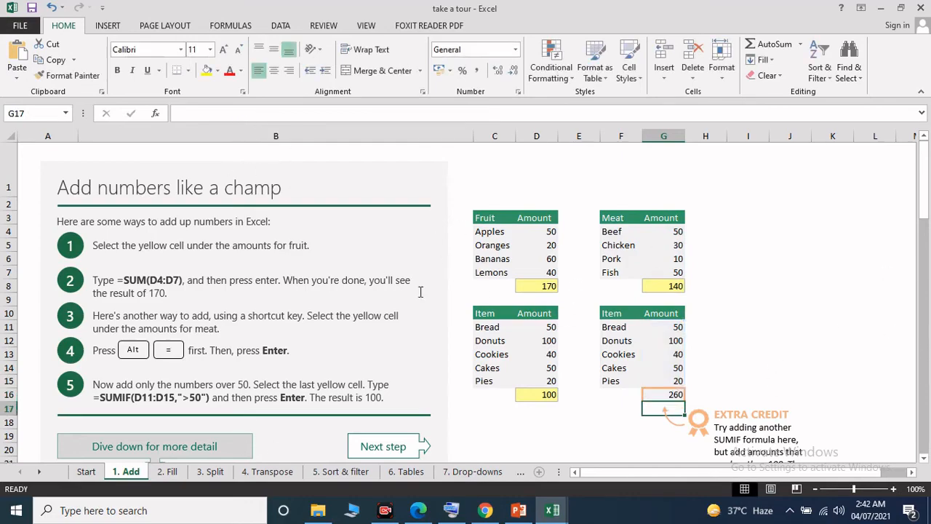
# Step: Read the More about the SUM function section, covering its example formulas, cell references, ranges and constants
pyautogui.scroll(-3, 507, 212)
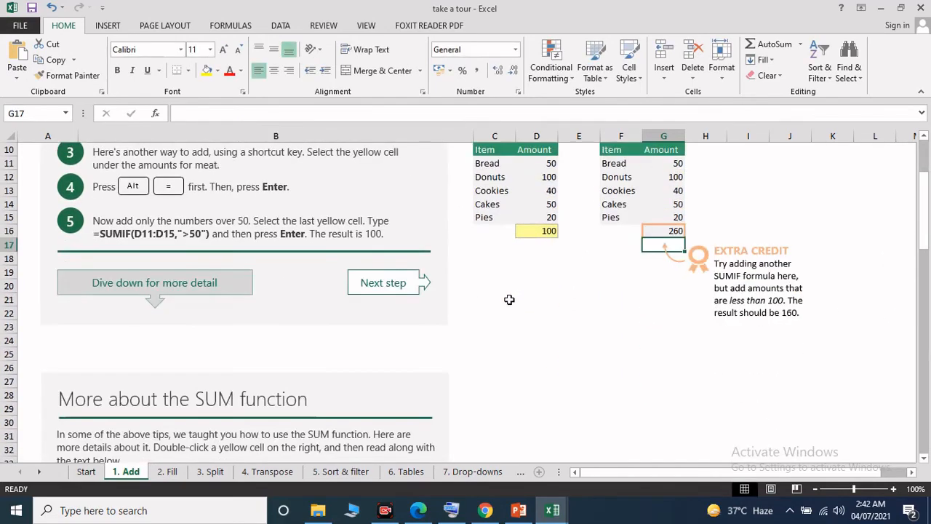
pyautogui.scroll(-4, 510, 300)
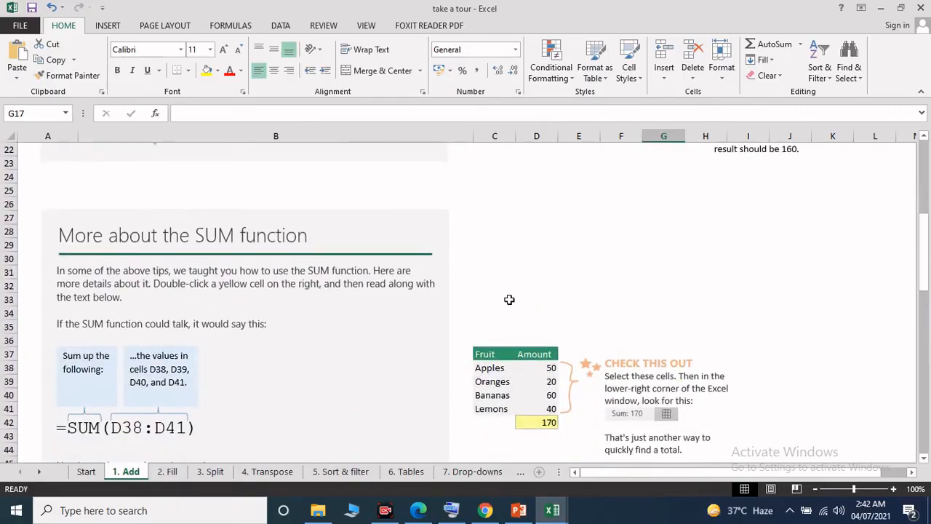
pyautogui.scroll(-1, 509, 299)
pyautogui.scroll(-1, 509, 300)
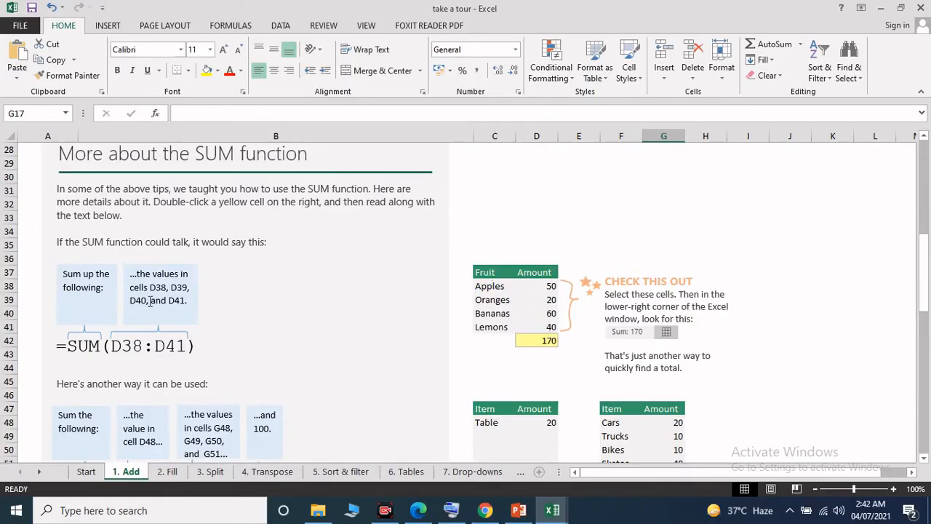
pyautogui.scroll(-2, 150, 301)
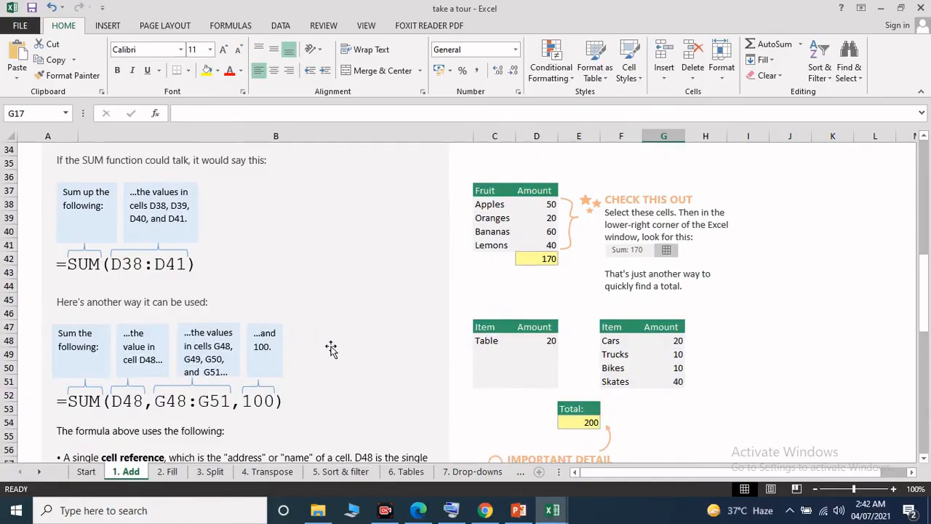
pyautogui.scroll(-1, 399, 366)
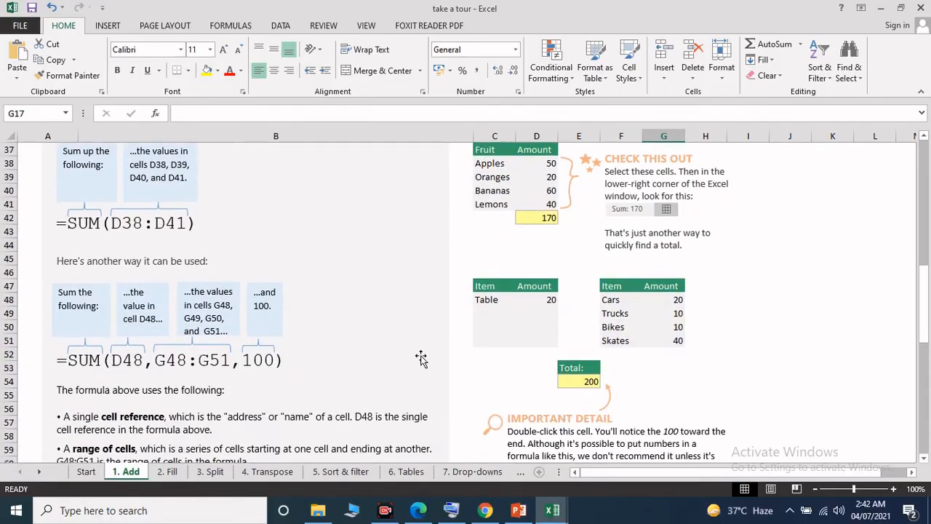
pyautogui.scroll(1, 421, 359)
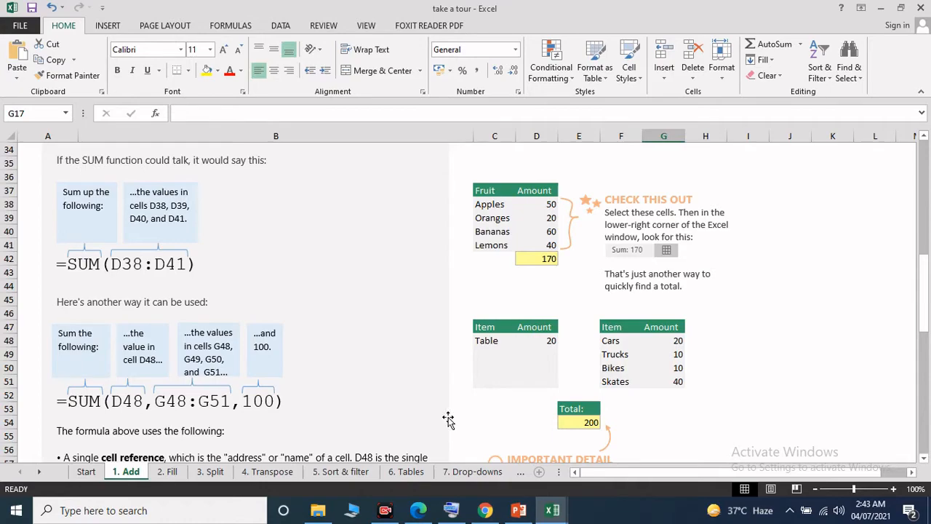
pyautogui.scroll(-3, 448, 420)
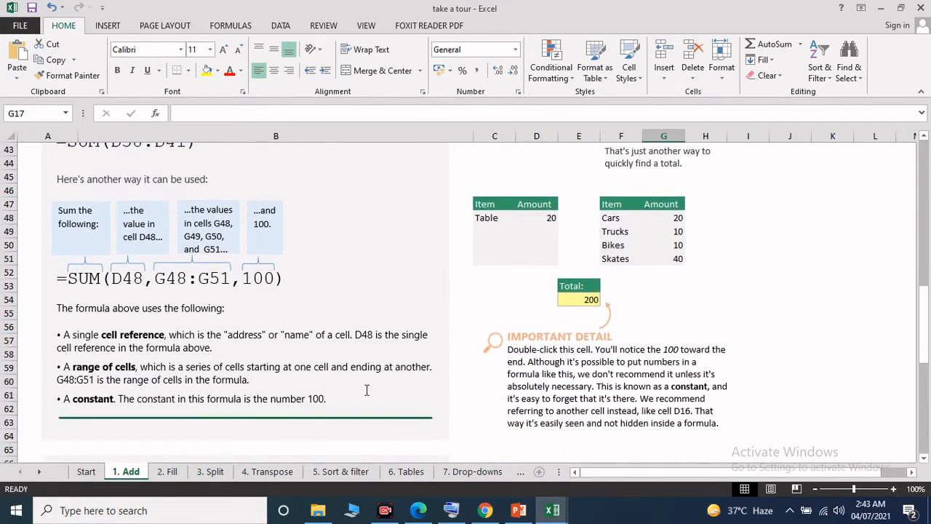
pyautogui.scroll(1, 366, 391)
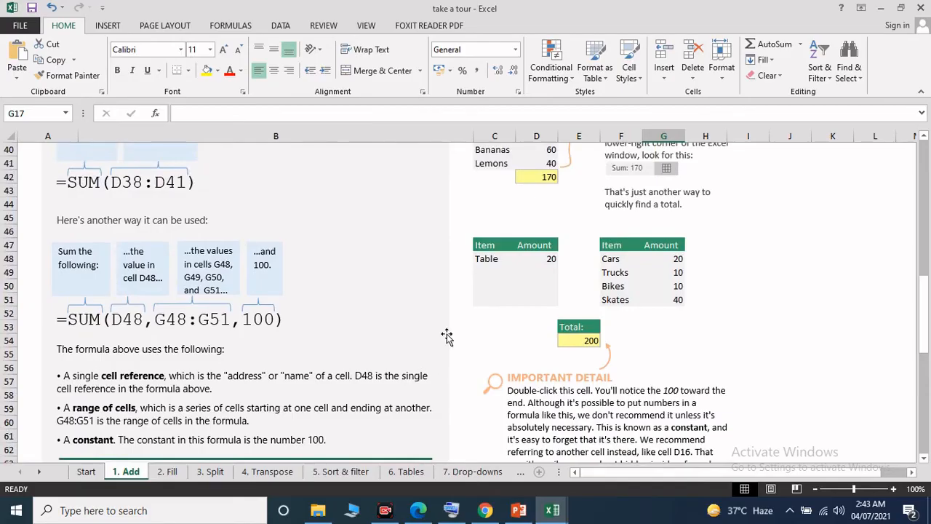
# Step: Open the 2. Fill sheet and fill the formula in E4 down through E7
pyautogui.click(174, 473)
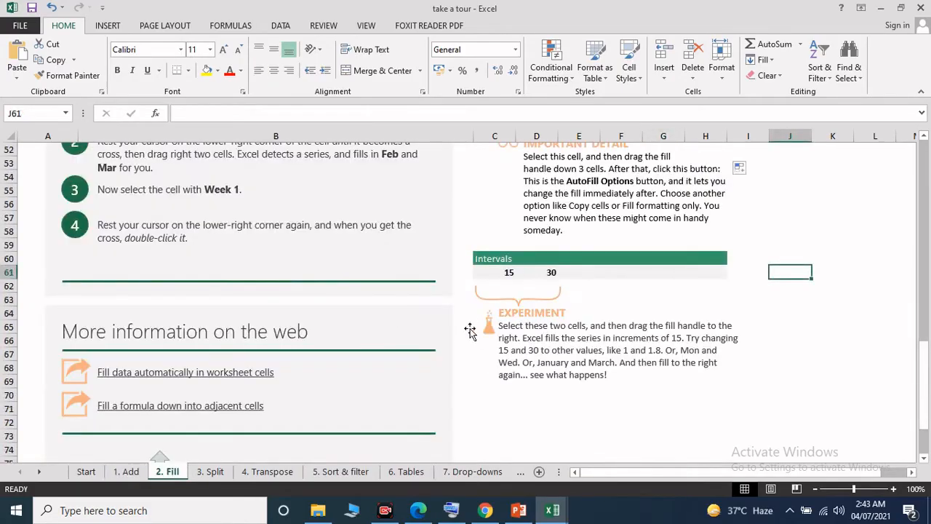
pyautogui.scroll(3, 470, 331)
pyautogui.scroll(14, 470, 331)
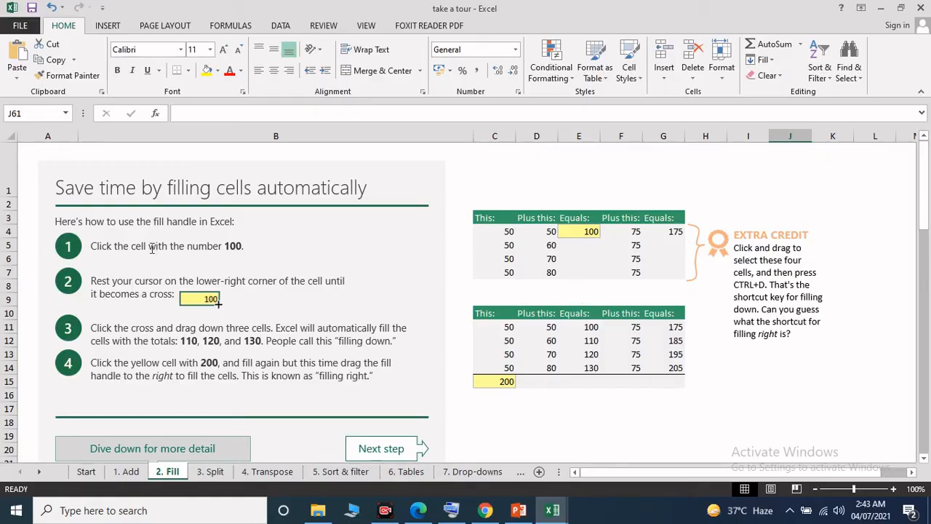
pyautogui.click(588, 232)
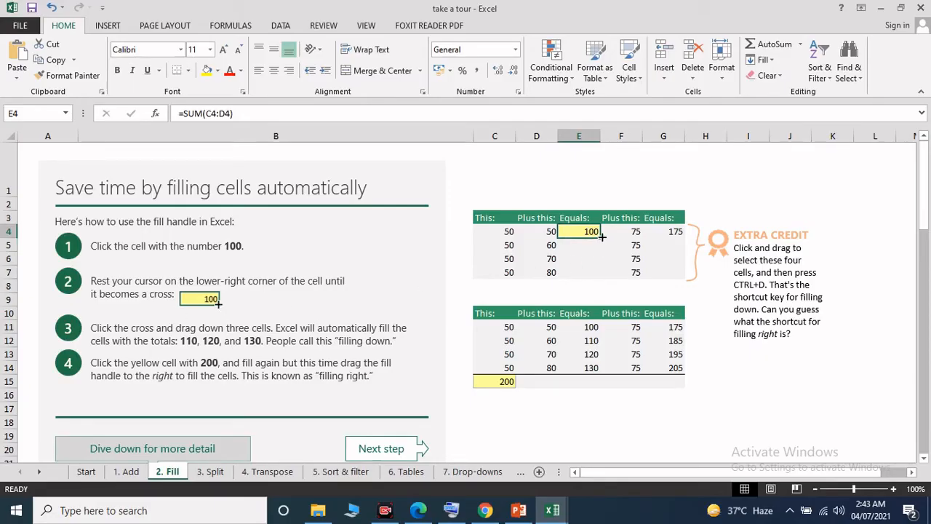
pyautogui.moveTo(602, 236); pyautogui.dragTo(603, 274)
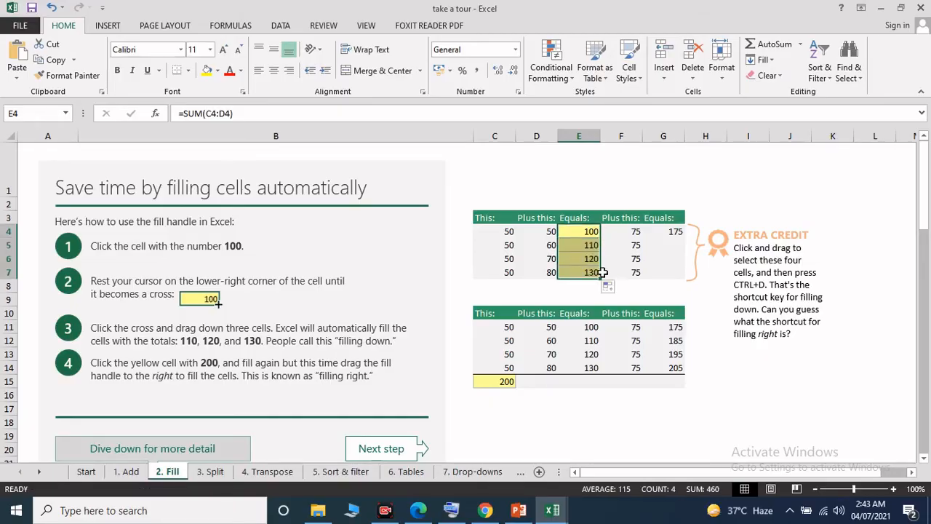
# Step: Inspect the formulas in E4, E5 and E7 of the filled column and the one in G4
pyautogui.click(580, 235)
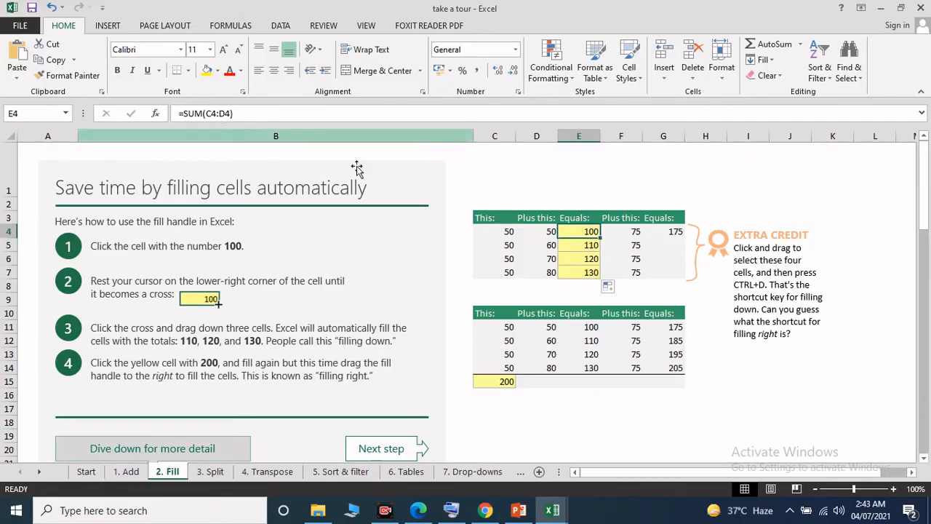
pyautogui.click(584, 247)
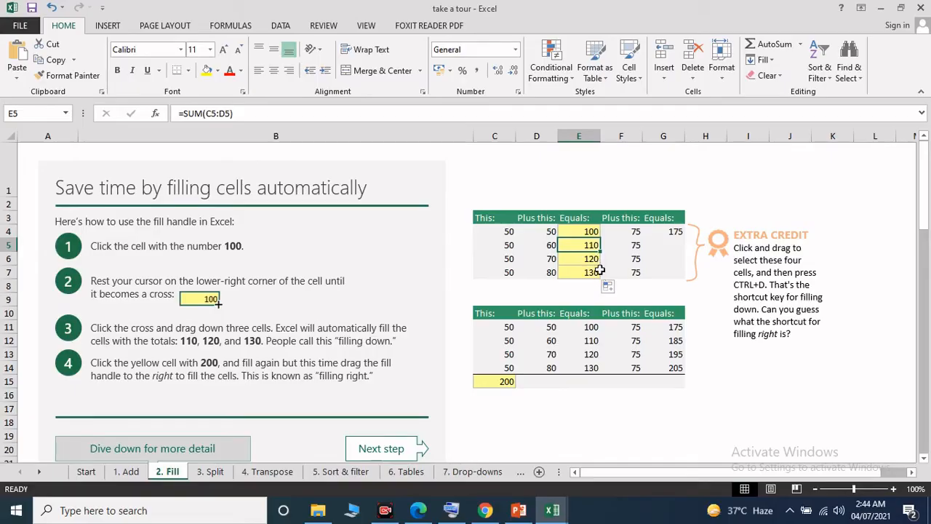
pyautogui.click(591, 273)
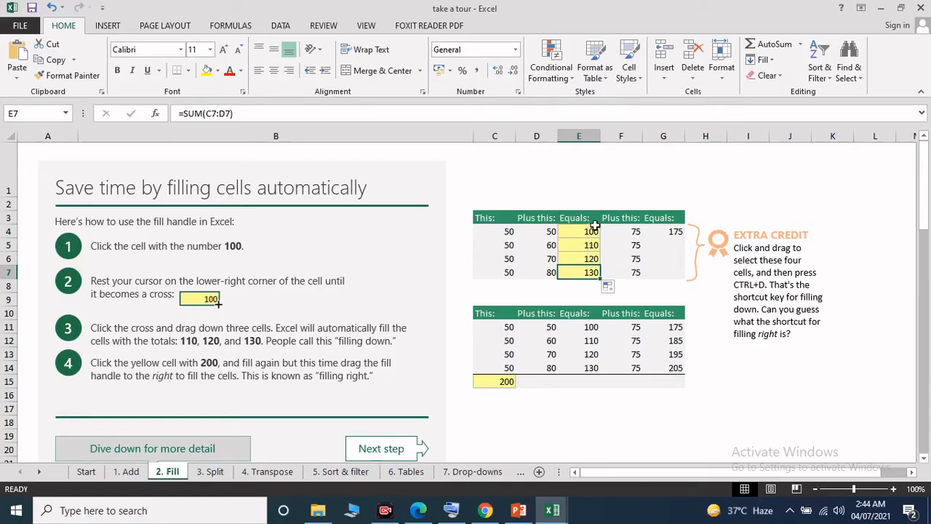
pyautogui.click(587, 230)
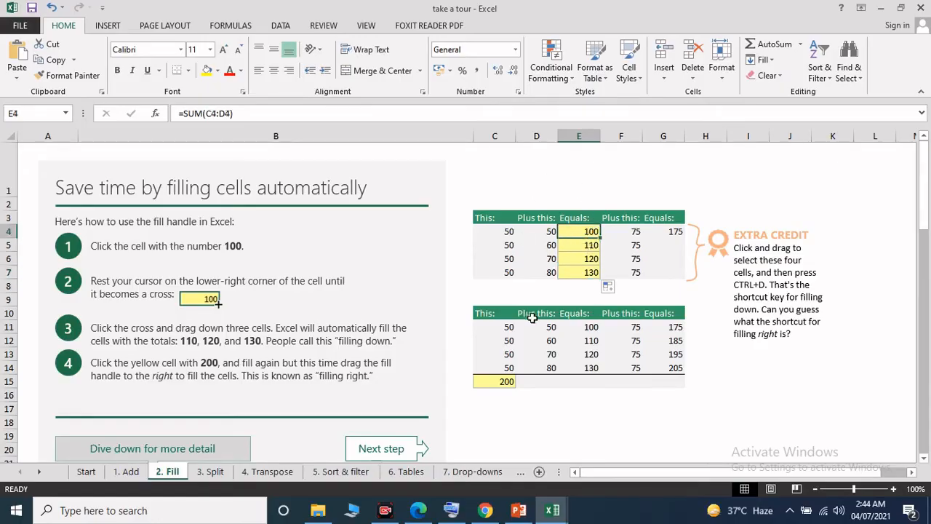
pyautogui.click(675, 232)
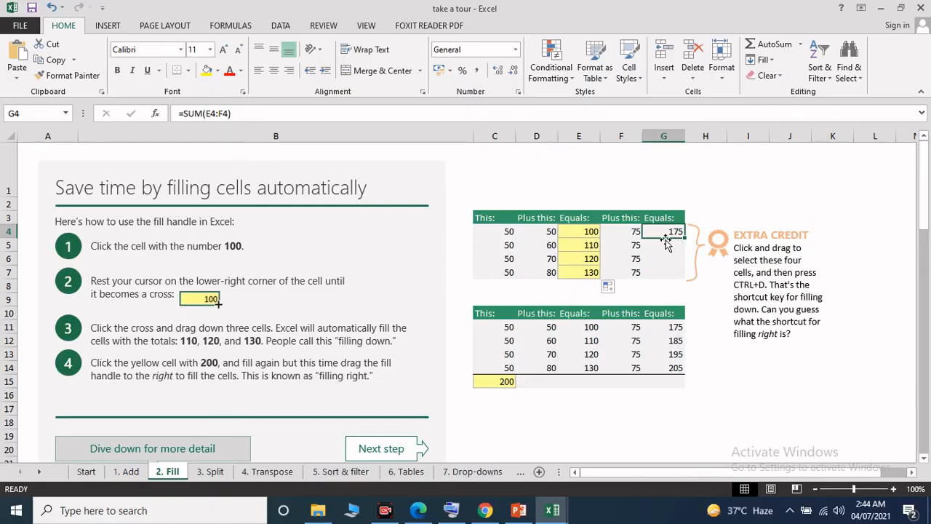
# Step: Fill the G4 formula down through G7 and the C15 total right through G15
pyautogui.moveTo(685, 238); pyautogui.dragTo(687, 281)
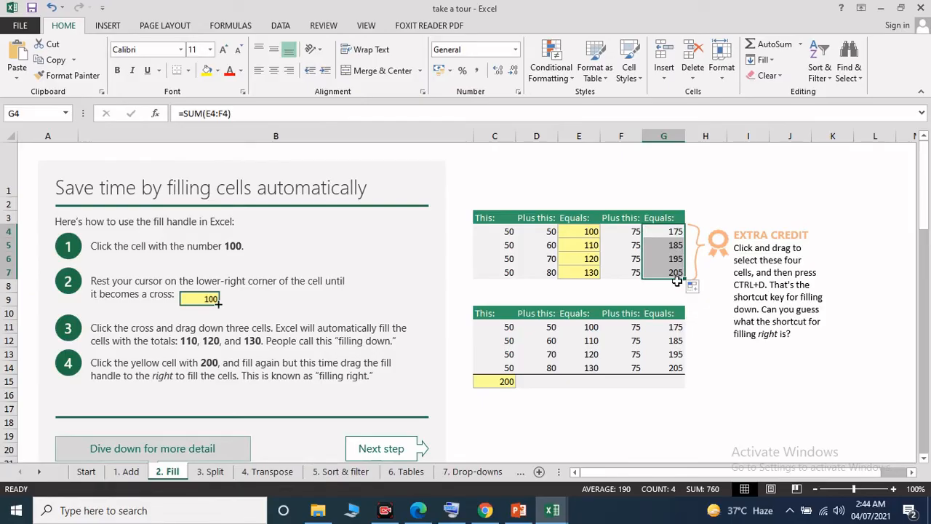
pyautogui.click(713, 363)
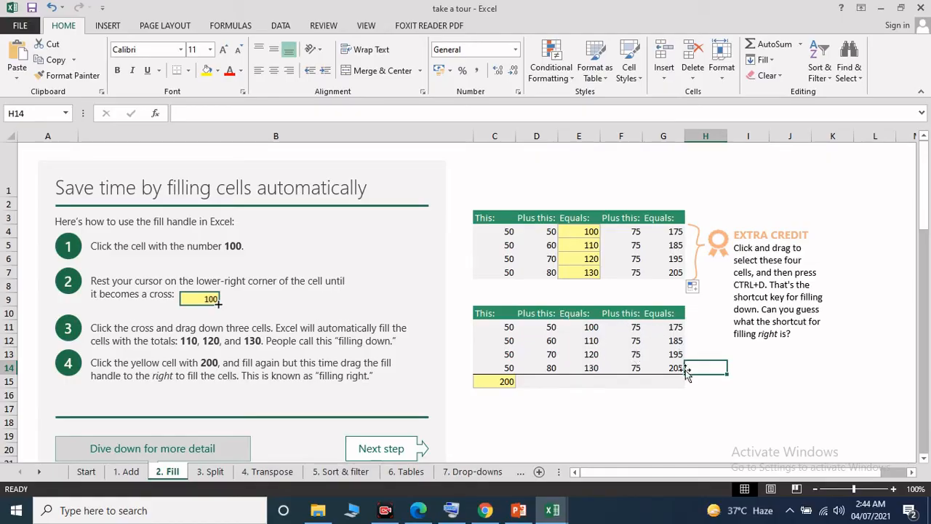
pyautogui.click(503, 382)
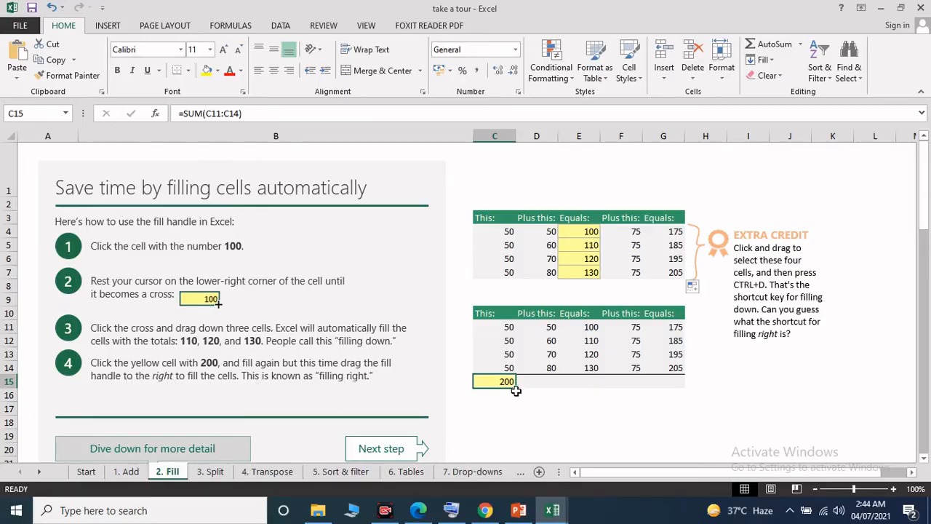
pyautogui.moveTo(516, 388); pyautogui.dragTo(676, 392)
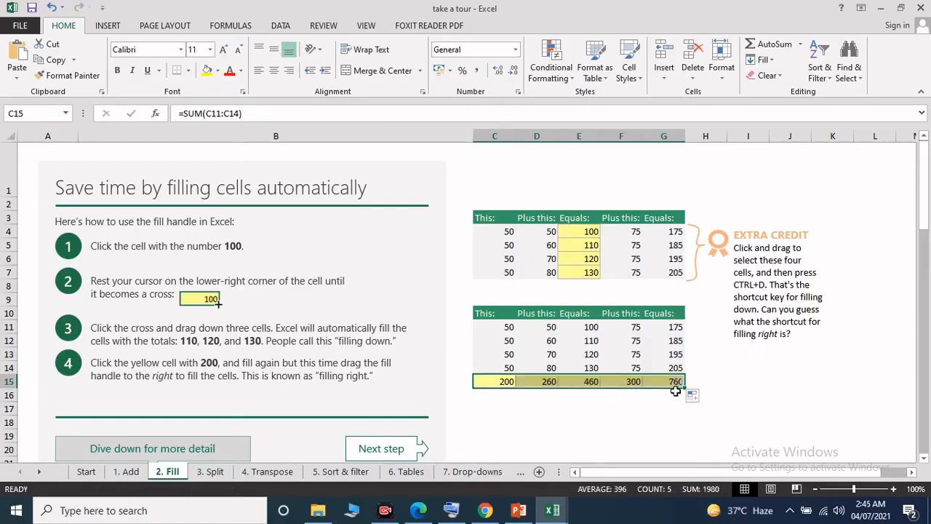
# Step: Inspect the filled totals in D15, E15 and G15 against the column F and G cells above them
pyautogui.click(553, 381)
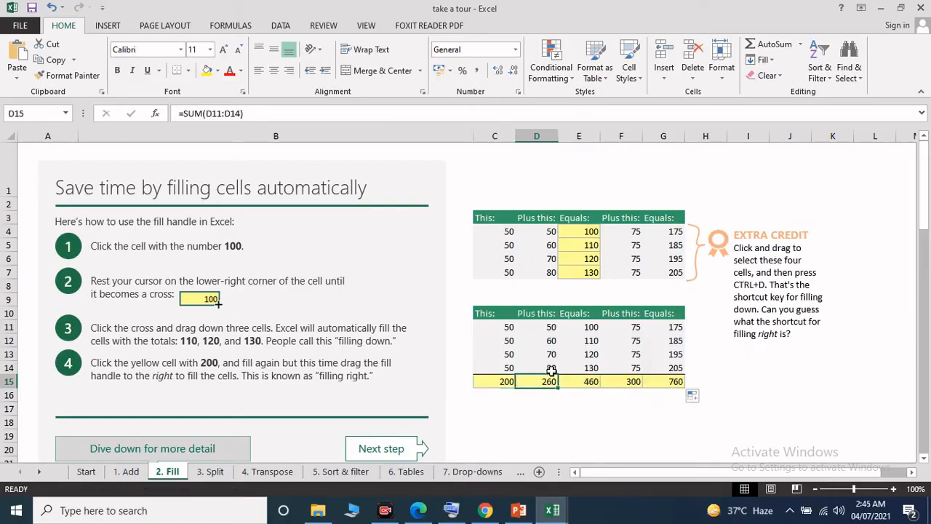
pyautogui.click(594, 381)
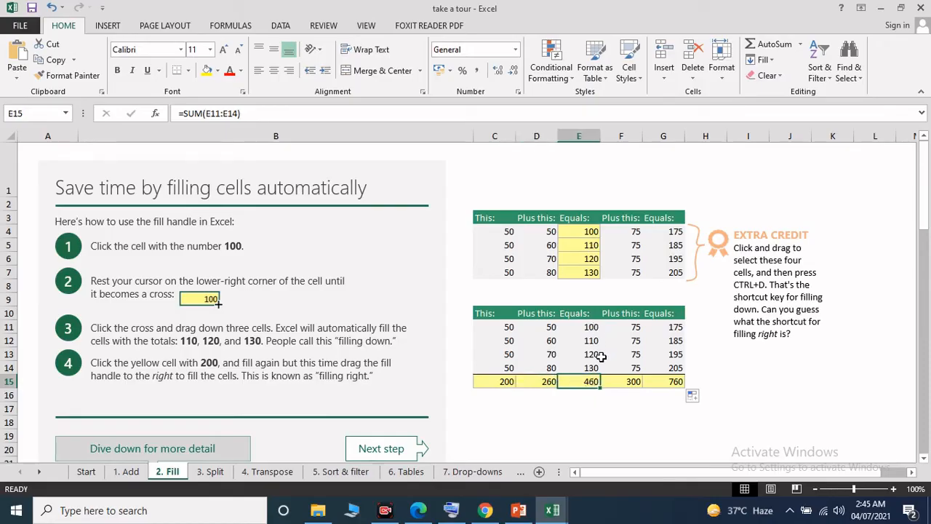
pyautogui.click(624, 326)
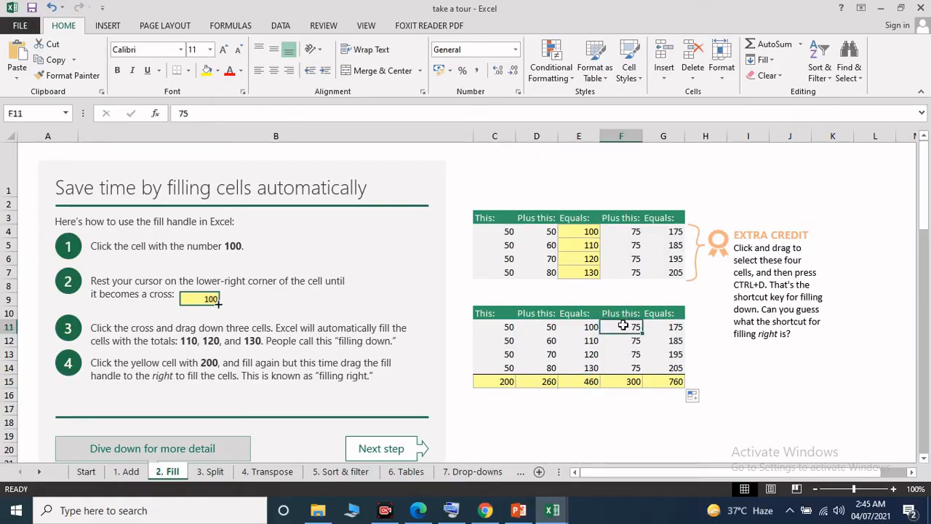
pyautogui.click(637, 365)
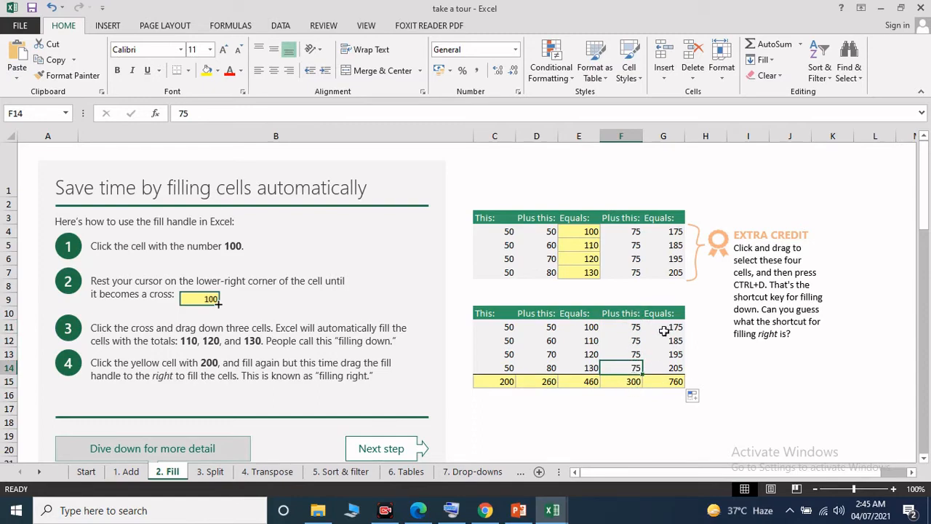
pyautogui.click(659, 385)
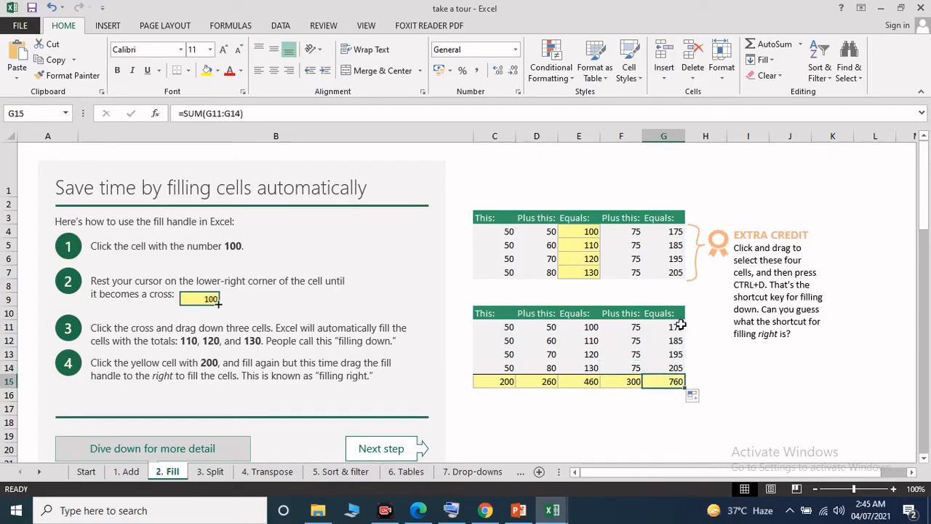
pyautogui.click(680, 327)
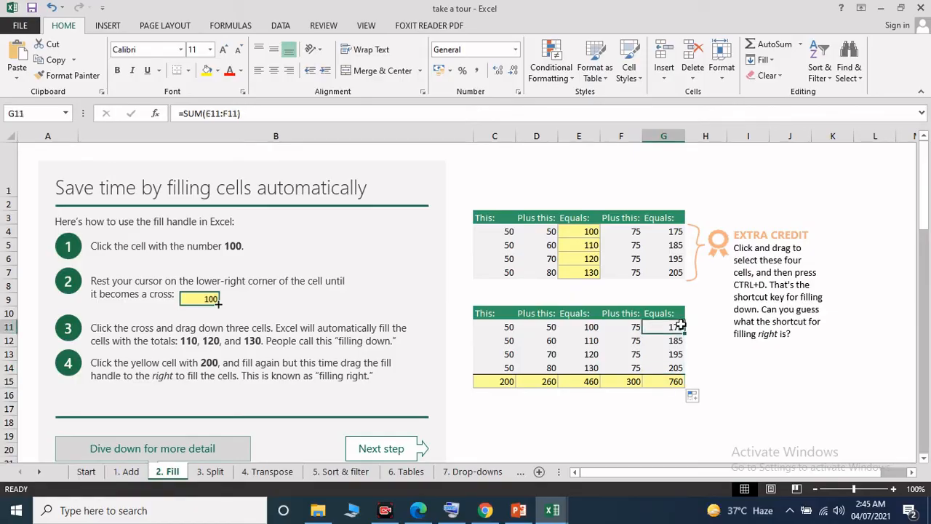
pyautogui.click(665, 367)
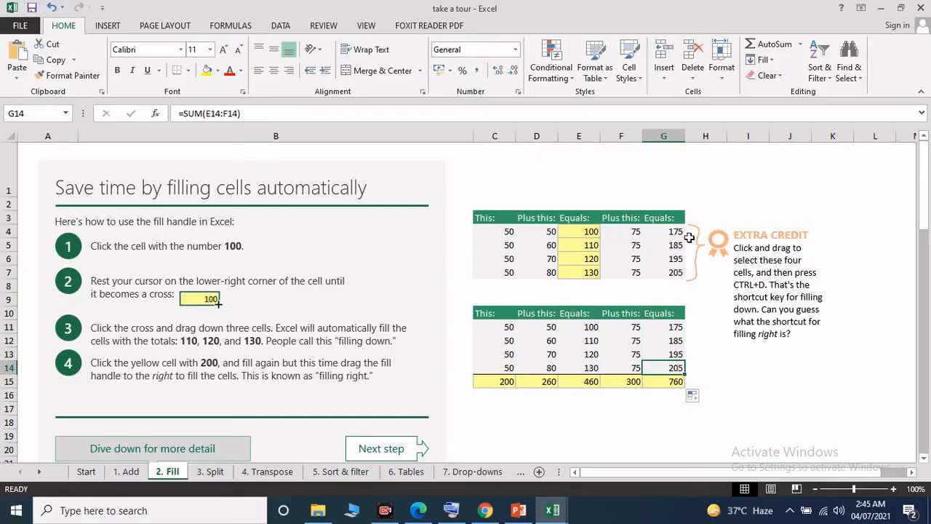
pyautogui.click(664, 381)
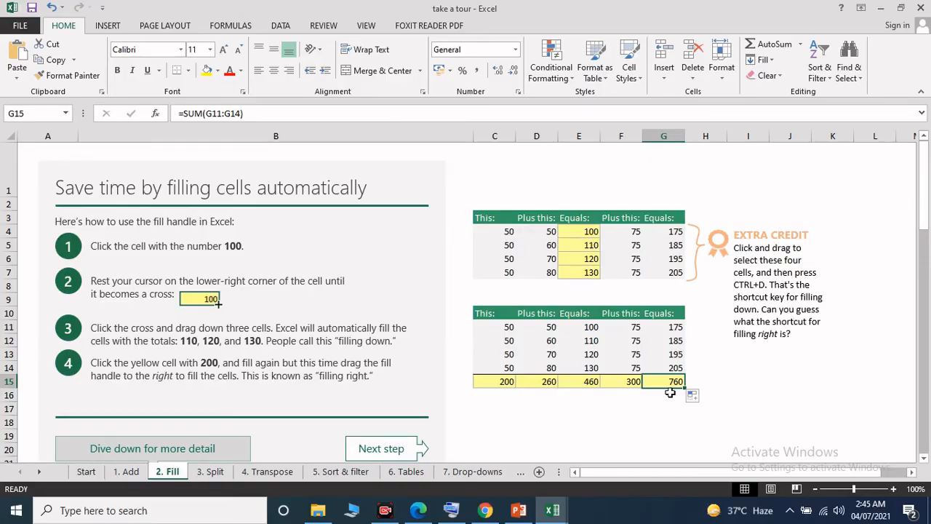
# Step: In the Use the fill handle to copy cells table, copy Produce down through C37 and Fruit down through D37
pyautogui.scroll(-1, 417, 323)
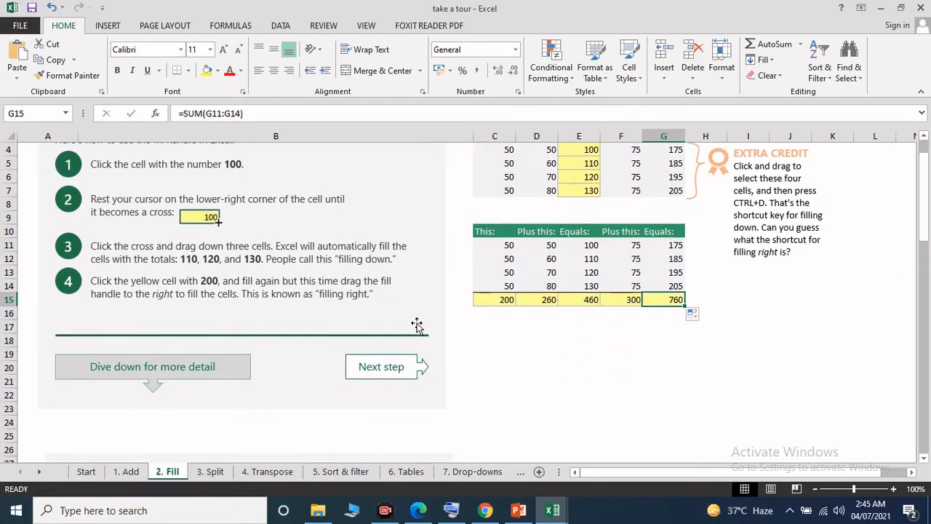
pyautogui.scroll(-5, 417, 324)
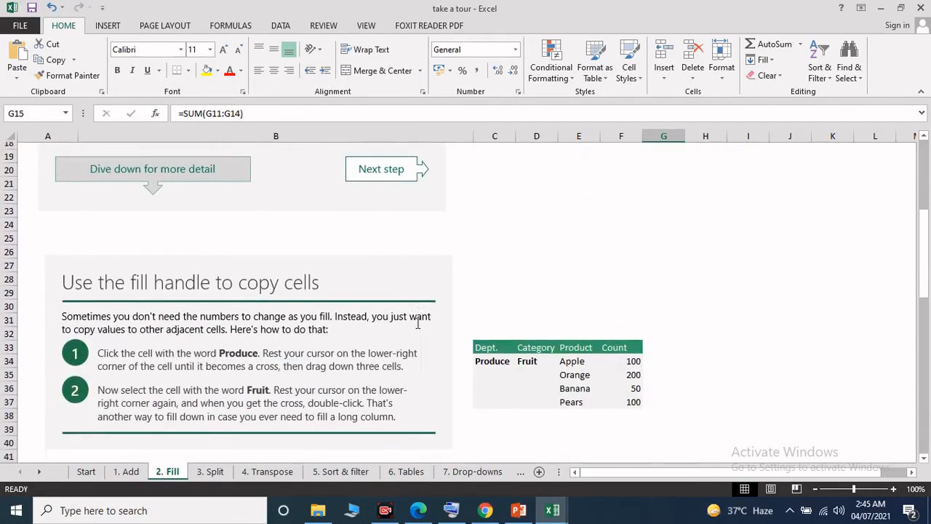
pyautogui.scroll(-1, 419, 323)
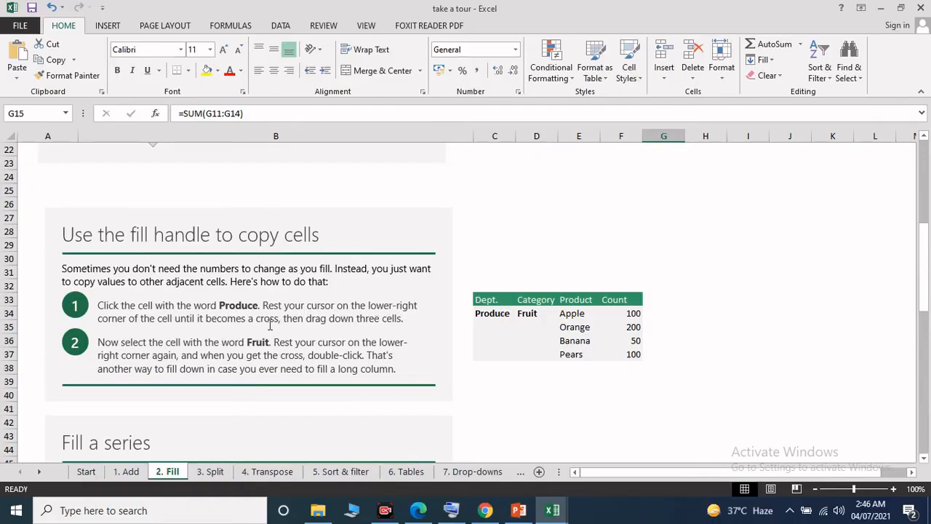
pyautogui.click(500, 314)
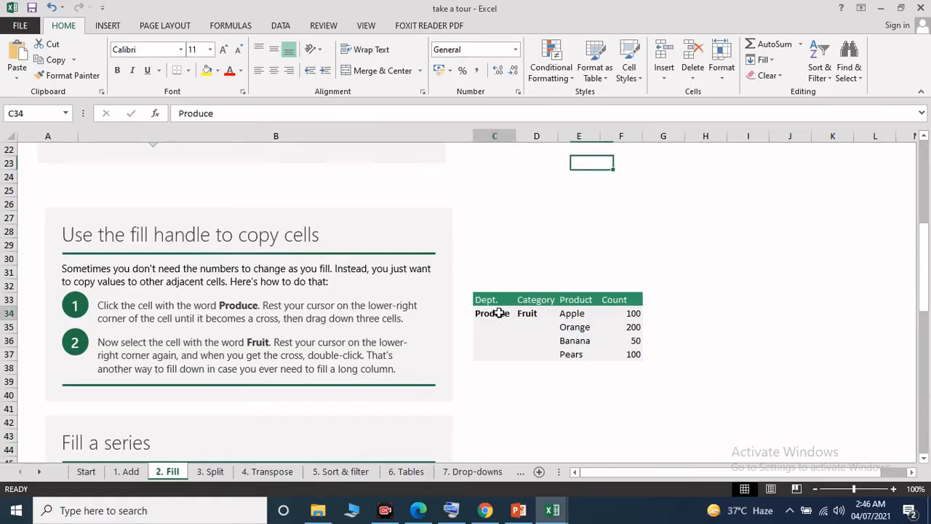
pyautogui.click(580, 319)
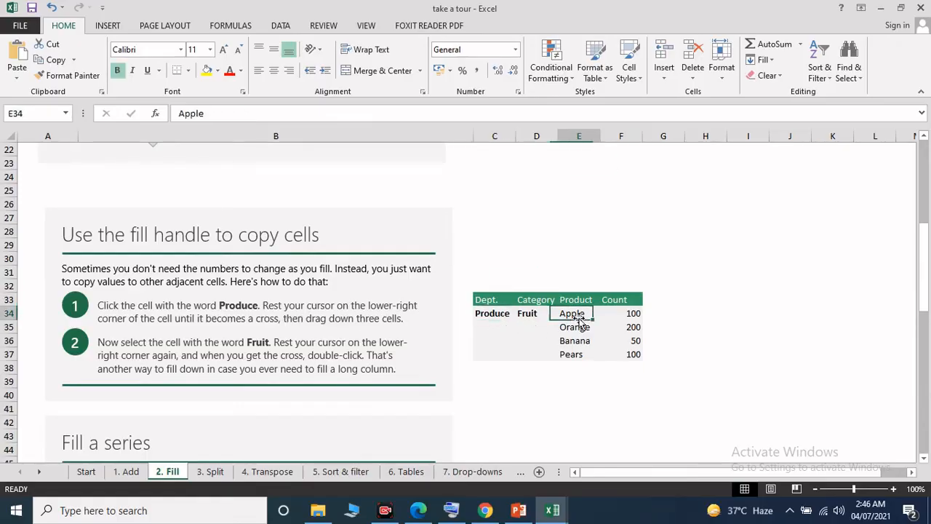
pyautogui.click(502, 313)
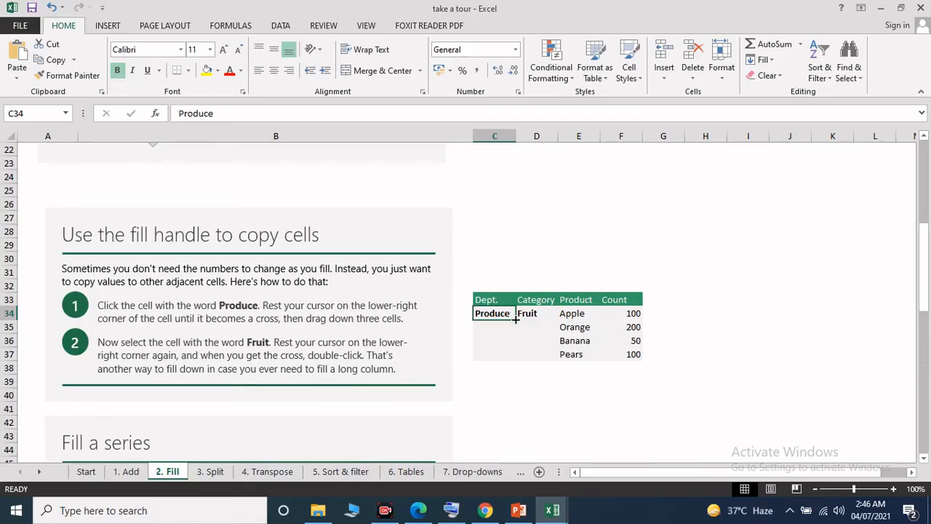
pyautogui.moveTo(516, 318); pyautogui.dragTo(516, 360)
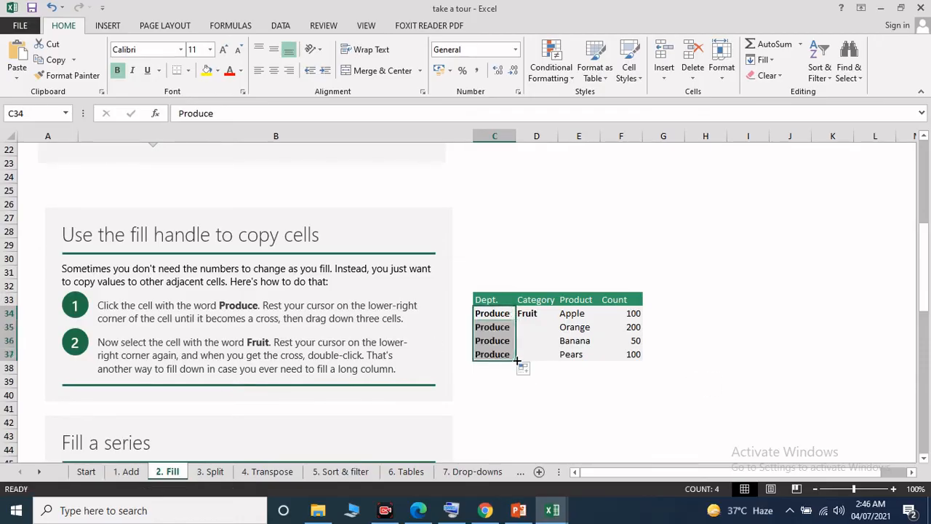
pyautogui.click(523, 313)
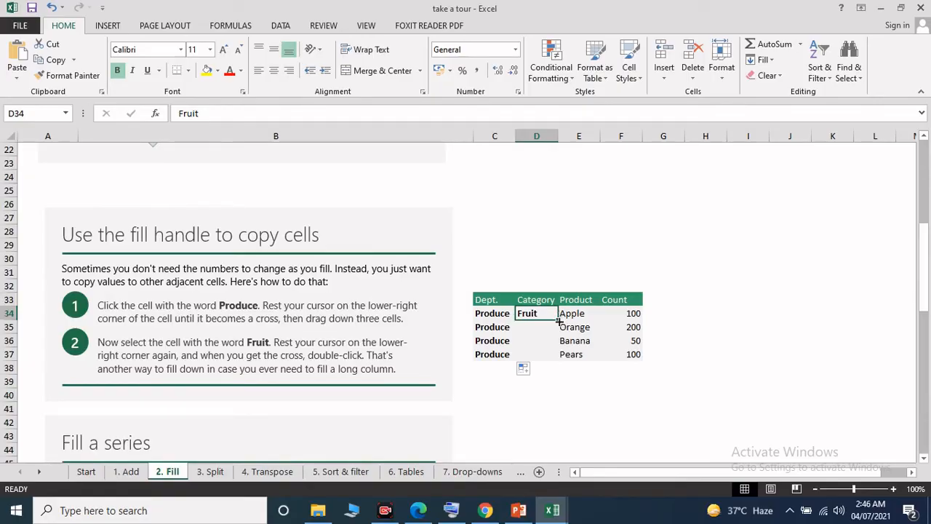
pyautogui.moveTo(559, 321); pyautogui.dragTo(560, 360)
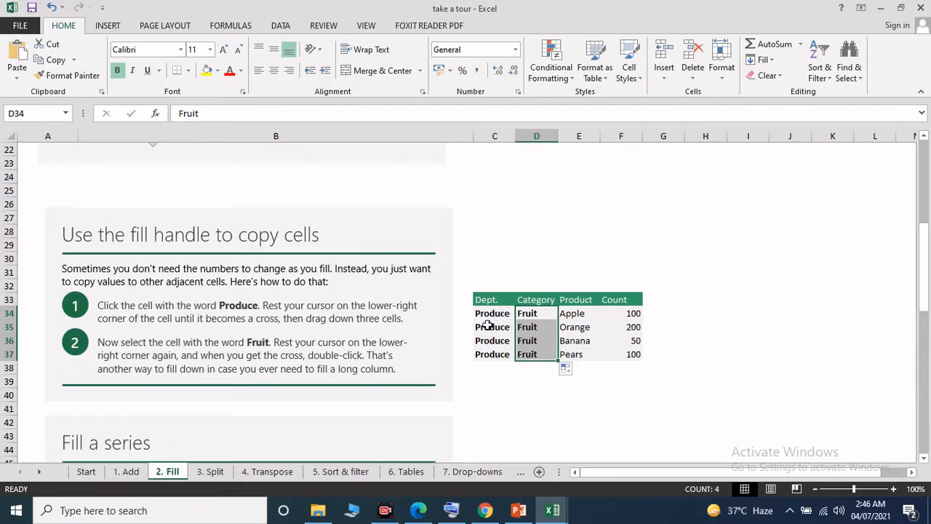
# Step: Clear the copied entries in C35:D37, and fill Produce and Fruit from C34:D34 down together through row 37
pyautogui.moveTo(484, 327); pyautogui.dragTo(537, 350)
pyautogui.rightClick(536, 350)
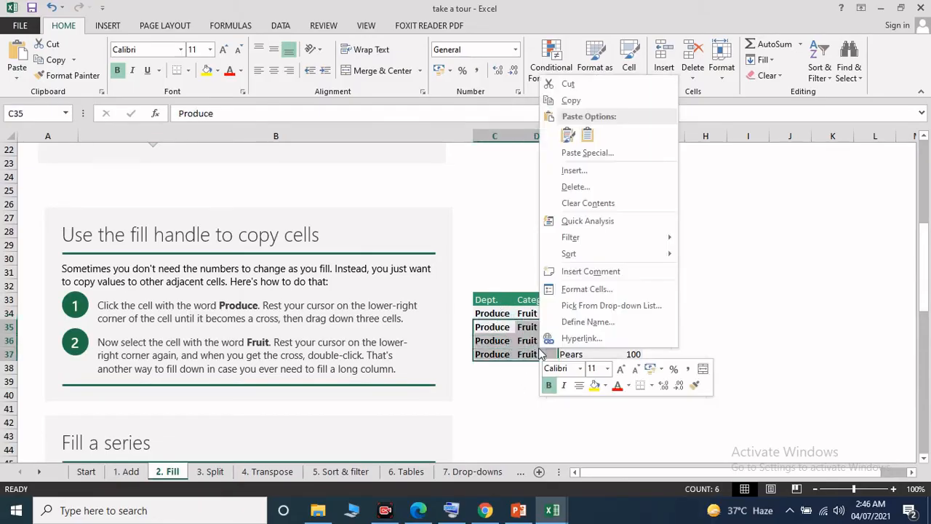
pyautogui.click(604, 203)
pyautogui.click(501, 313)
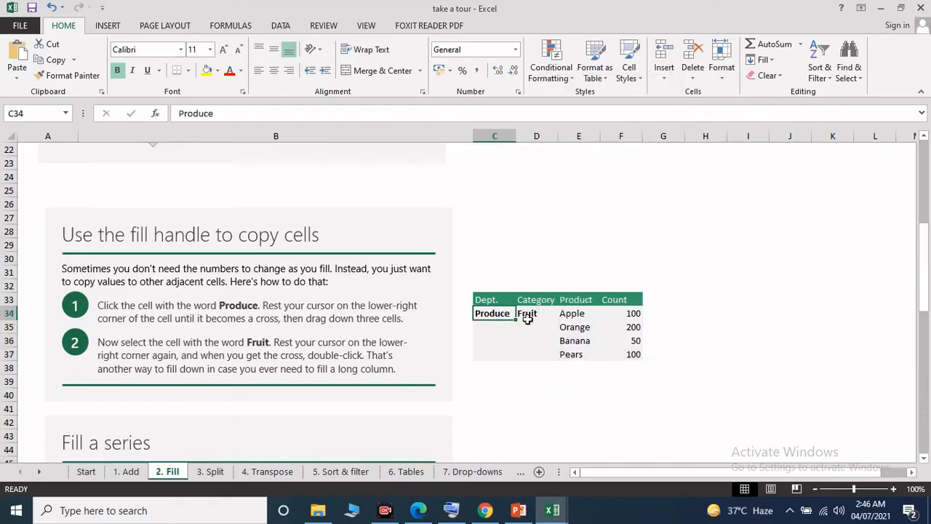
pyautogui.moveTo(508, 313); pyautogui.dragTo(562, 359)
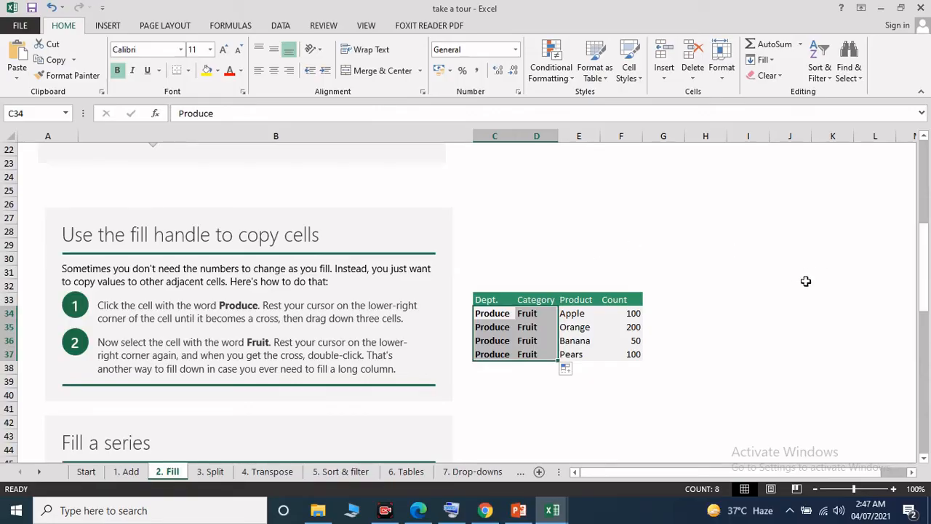
# Step: In the Fill a series table, fill Jan right through F46 and Week 1 down through C50
pyautogui.scroll(-2, 592, 281)
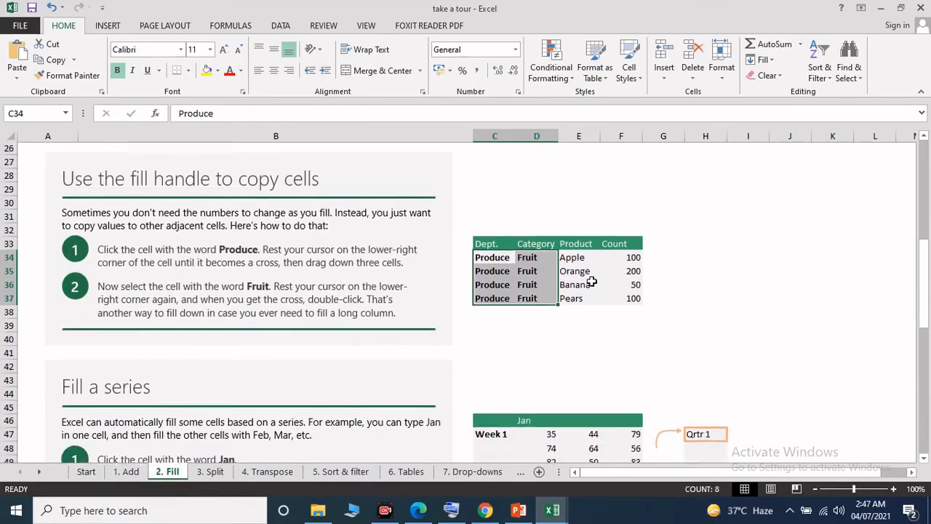
pyautogui.scroll(-3, 592, 281)
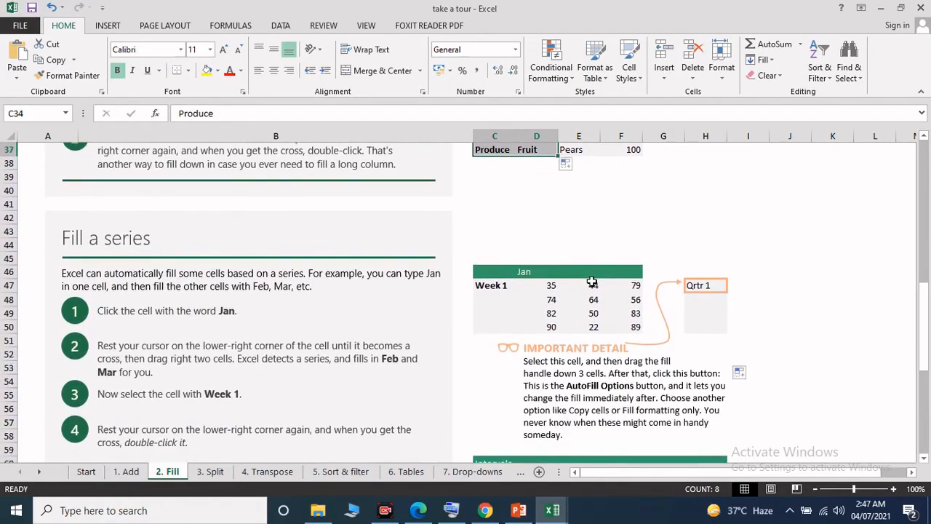
pyautogui.scroll(-1, 647, 272)
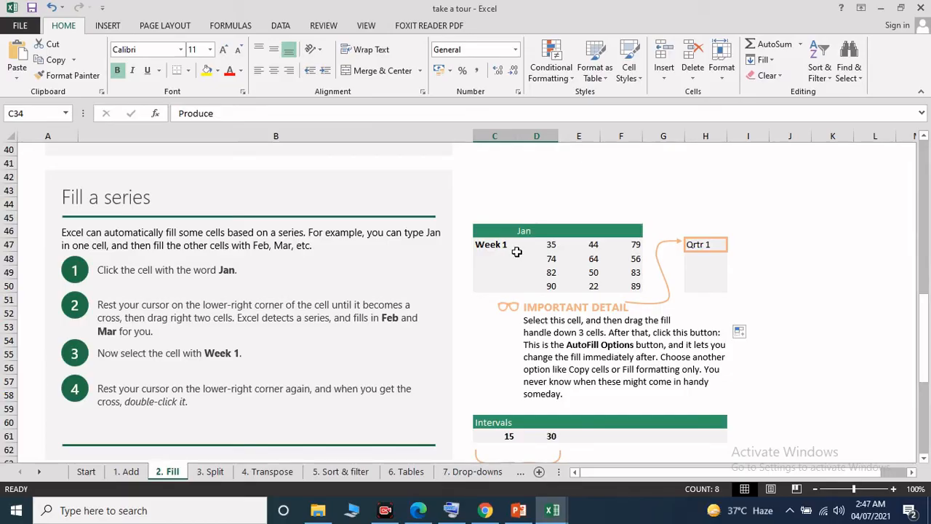
pyautogui.click(529, 232)
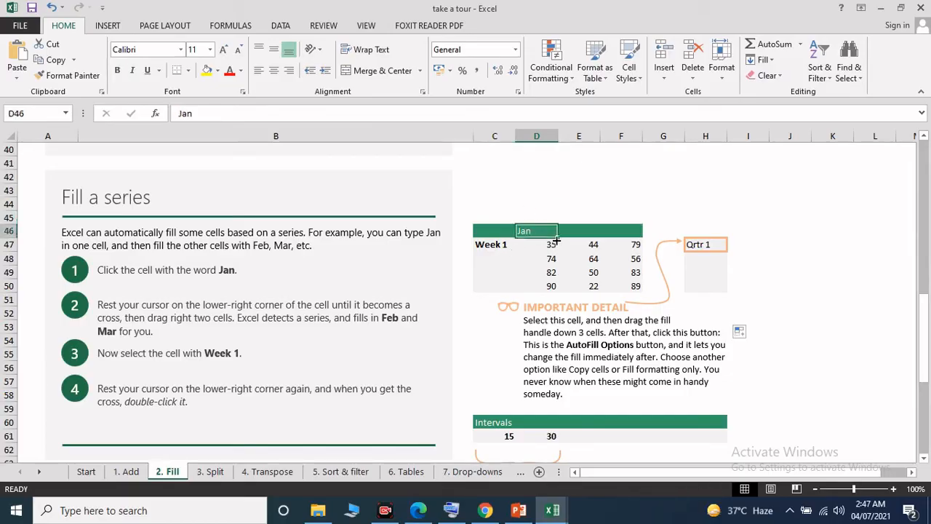
pyautogui.moveTo(557, 237); pyautogui.dragTo(635, 241)
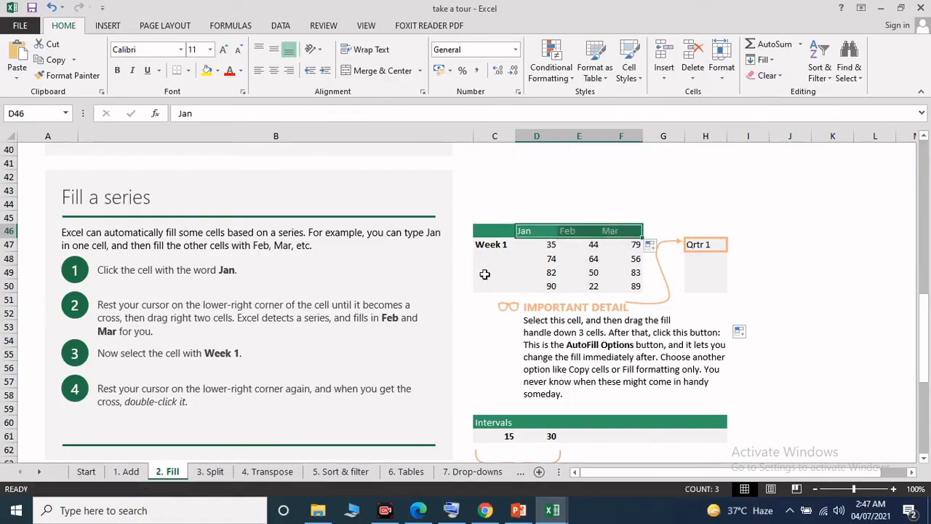
pyautogui.click(495, 246)
pyautogui.moveTo(516, 252); pyautogui.dragTo(519, 292)
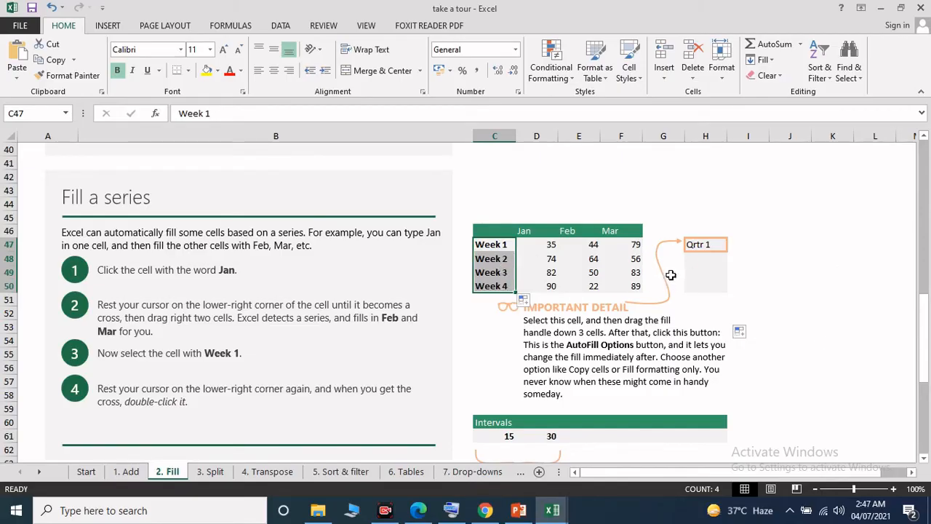
# Step: Extend the month series from Mar in F46 right through Dec in O46
pyautogui.scroll(-2, 637, 252)
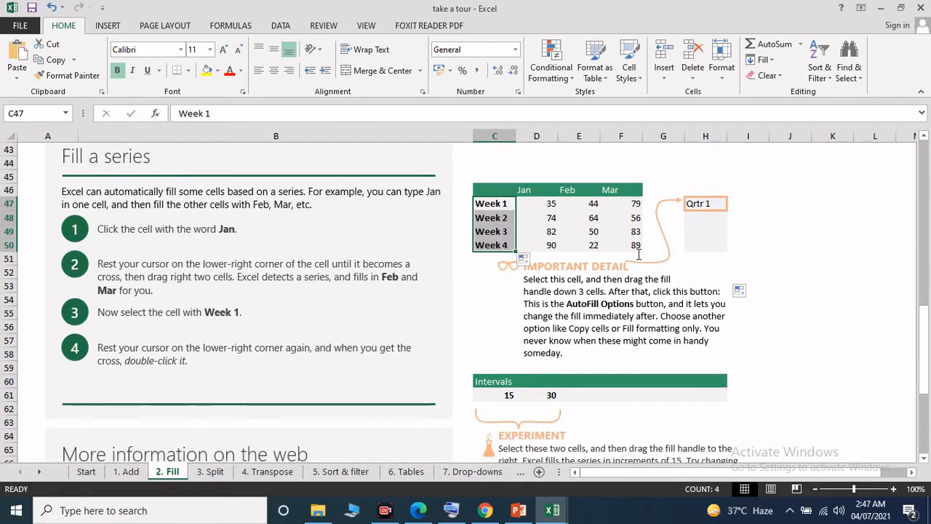
pyautogui.scroll(1, 643, 256)
pyautogui.click(524, 190)
pyautogui.click(620, 190)
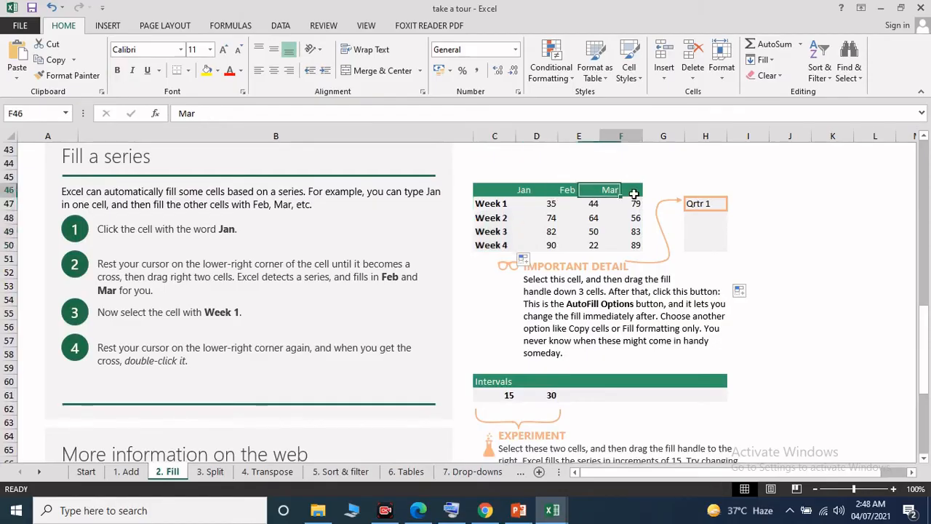
pyautogui.moveTo(642, 197); pyautogui.dragTo(512, 193)
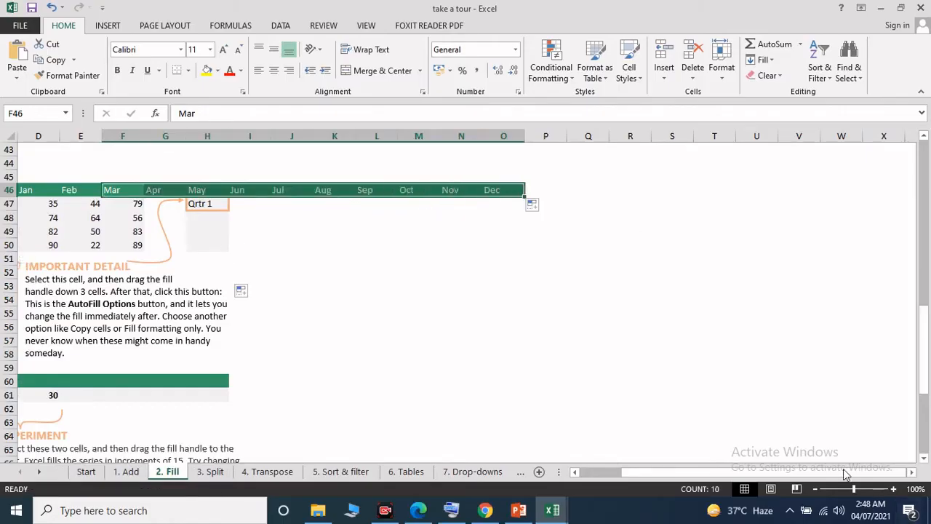
pyautogui.moveTo(613, 473); pyautogui.dragTo(598, 474)
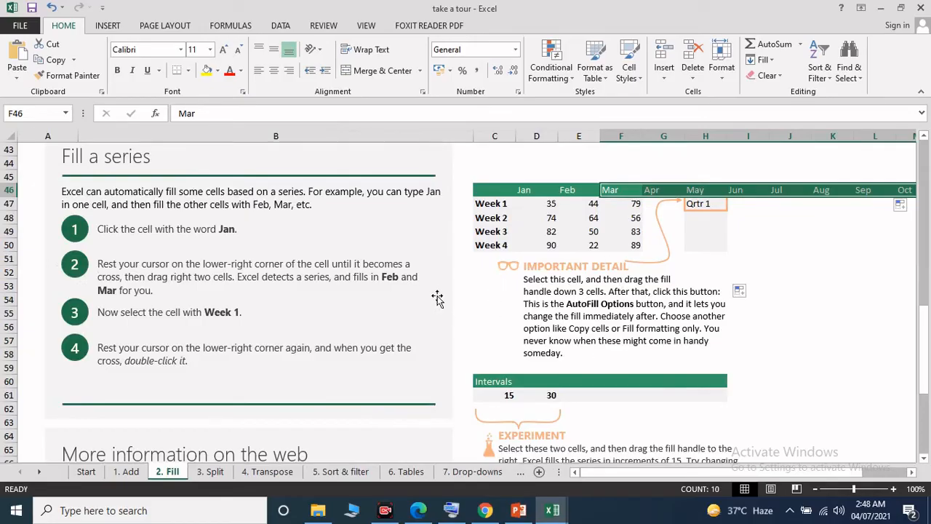
# Step: In the Intervals row, extend the series from 15 and 30 in C61:D61 right through H61
pyautogui.click(510, 396)
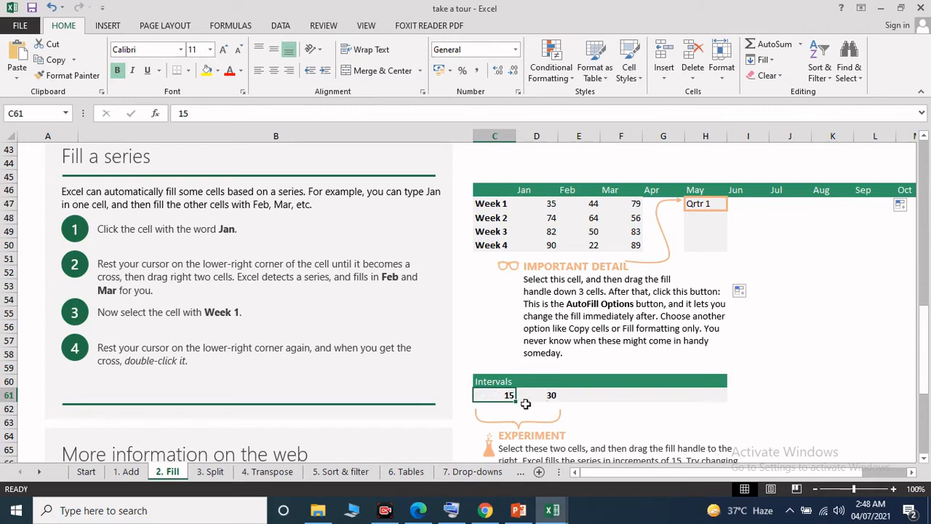
pyautogui.click(554, 395)
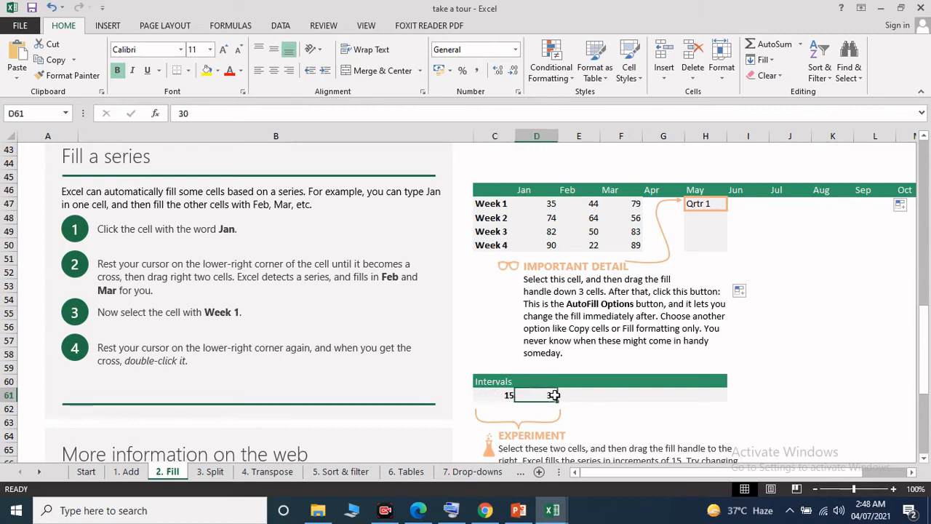
pyautogui.click(505, 395)
pyautogui.click(549, 397)
pyautogui.moveTo(559, 401)
pyautogui.mouseDown()
pyautogui.moveTo(624, 402)
pyautogui.moveTo(542, 400)
pyautogui.mouseUp()
pyautogui.click(507, 395)
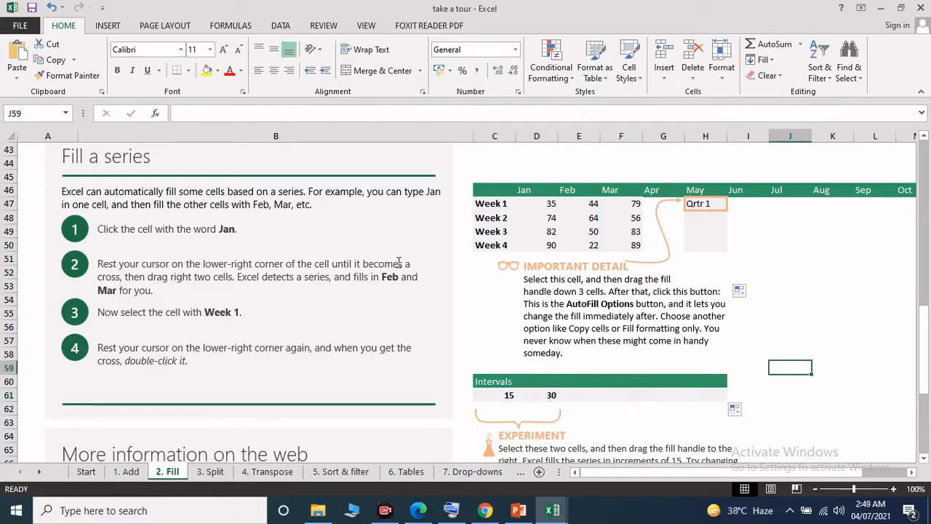
pyautogui.click(504, 395)
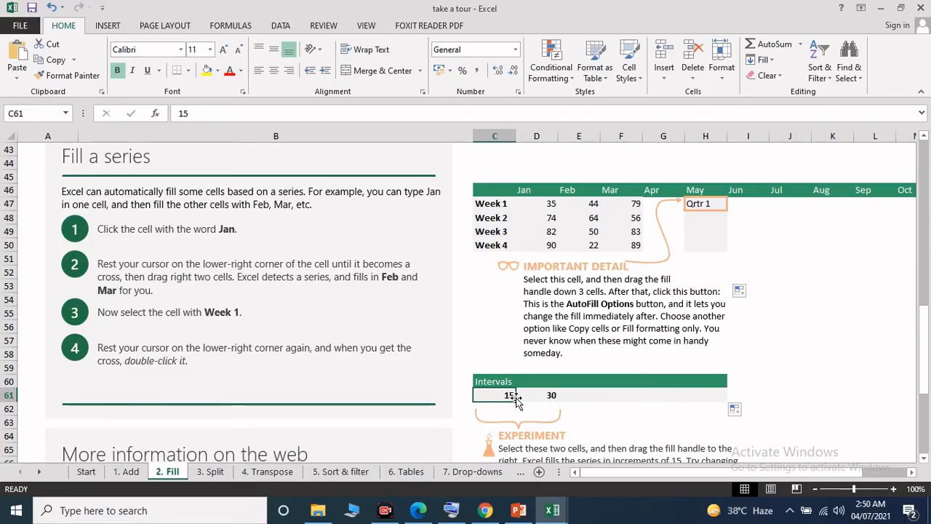
pyautogui.moveTo(510, 396); pyautogui.dragTo(717, 402)
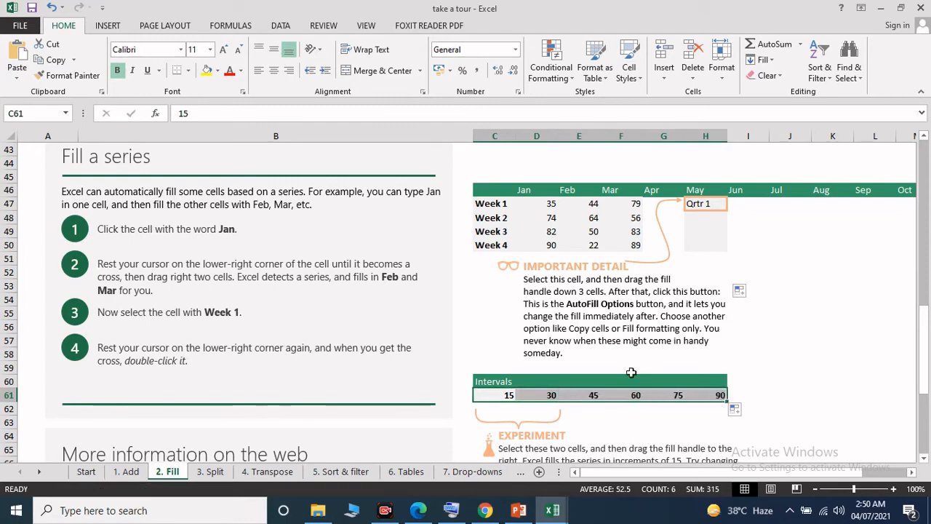
pyautogui.click(808, 368)
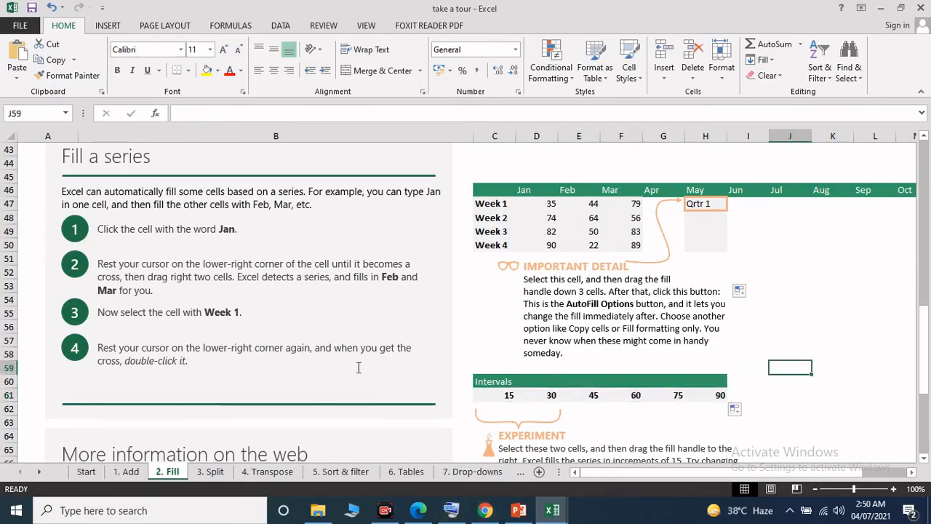
# Step: Open the 3. Split sheet and clear the existing first names in D6:D9 of the Email table
pyautogui.click(213, 472)
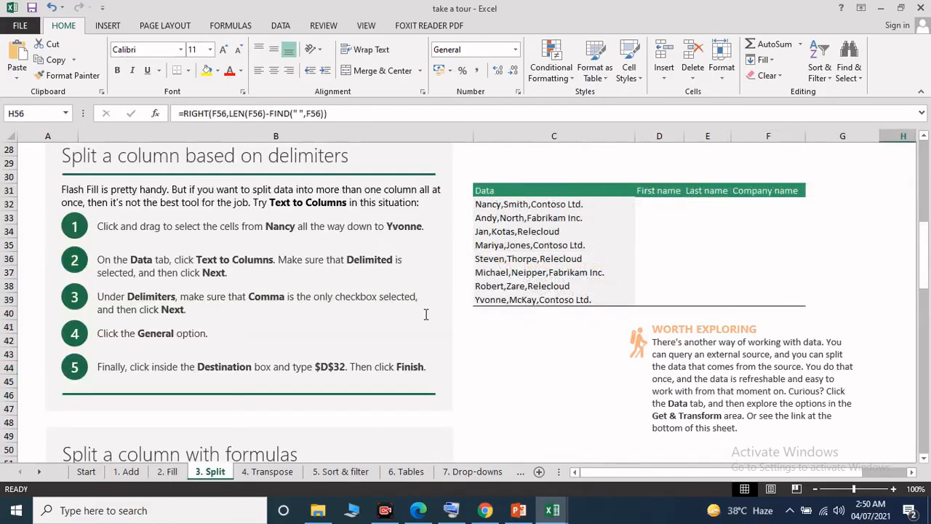
pyautogui.scroll(8, 424, 314)
pyautogui.scroll(3, 424, 314)
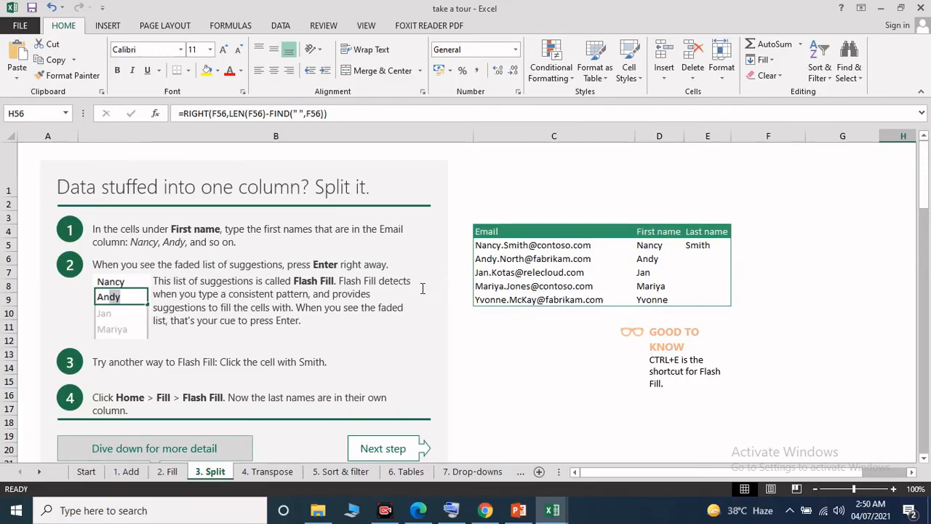
pyautogui.moveTo(646, 259); pyautogui.dragTo(660, 297)
pyautogui.rightClick(657, 294)
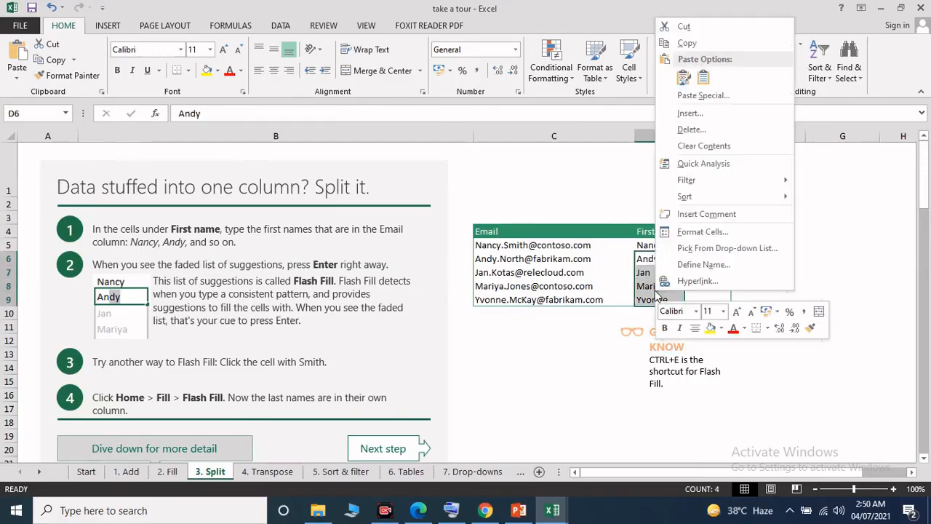
pyautogui.click(702, 149)
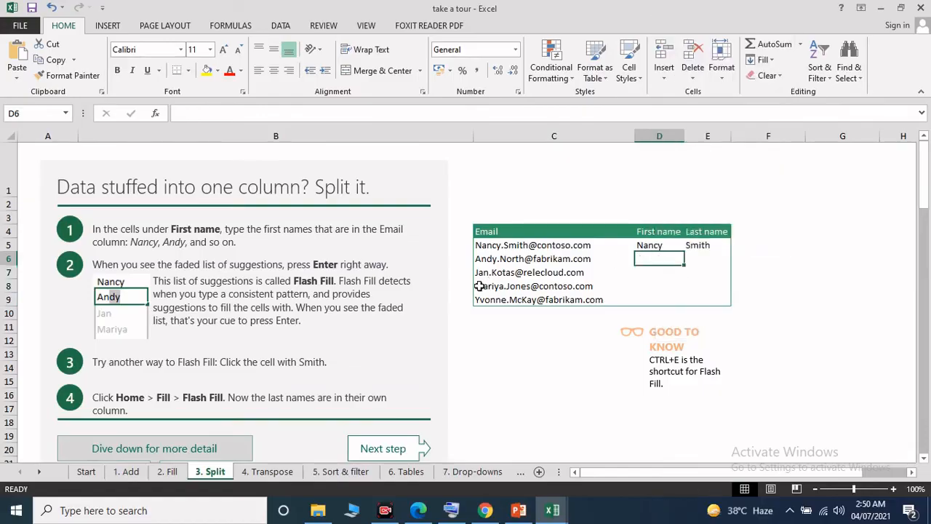
# Step: Review the first Email row and its name columns, and enter the first name from the second email in D6
pyautogui.click(590, 244)
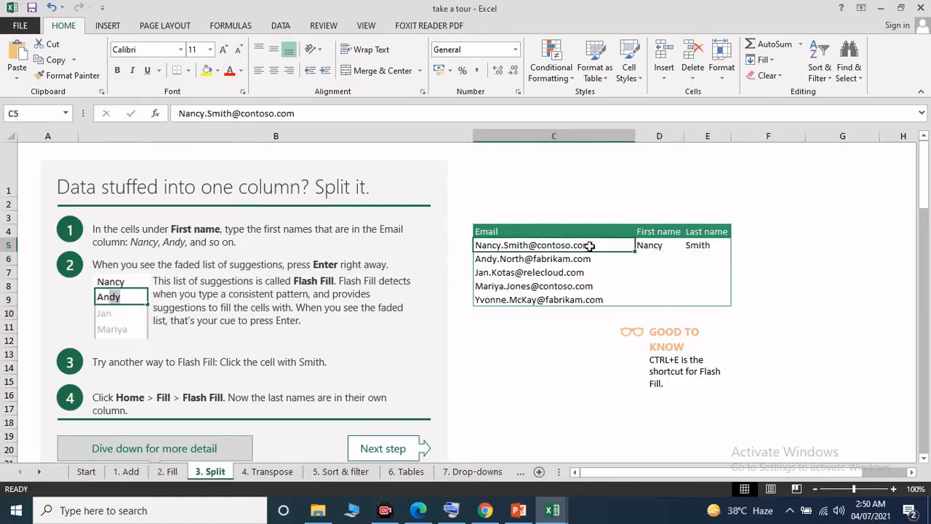
pyautogui.click(665, 234)
pyautogui.click(693, 233)
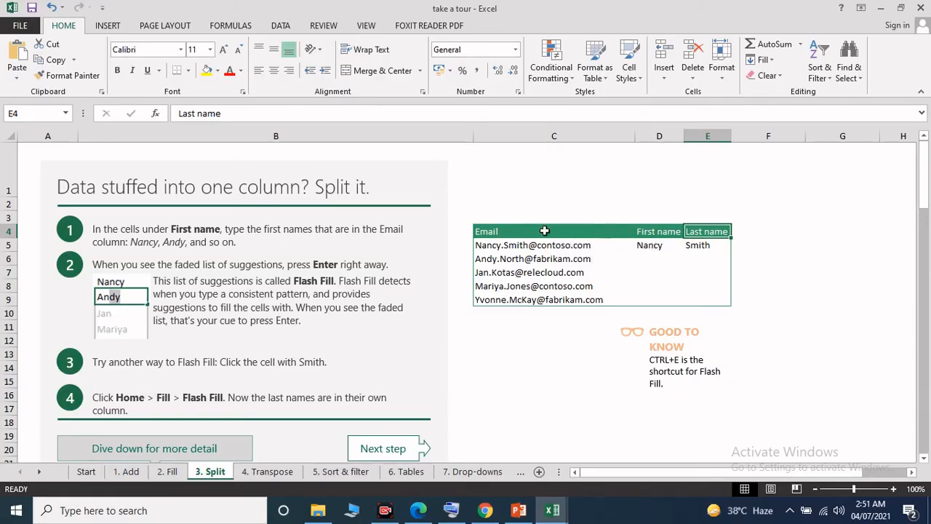
pyautogui.click(496, 246)
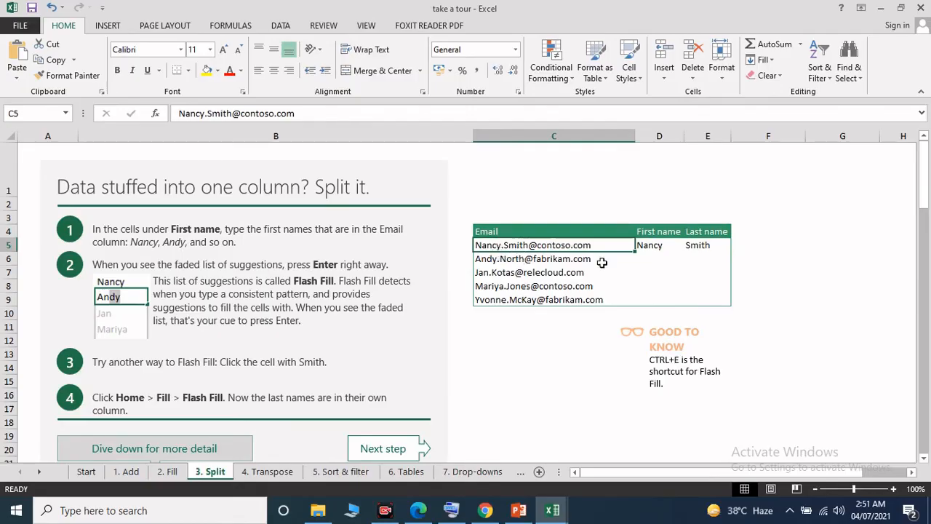
pyautogui.click(649, 246)
pyautogui.click(697, 245)
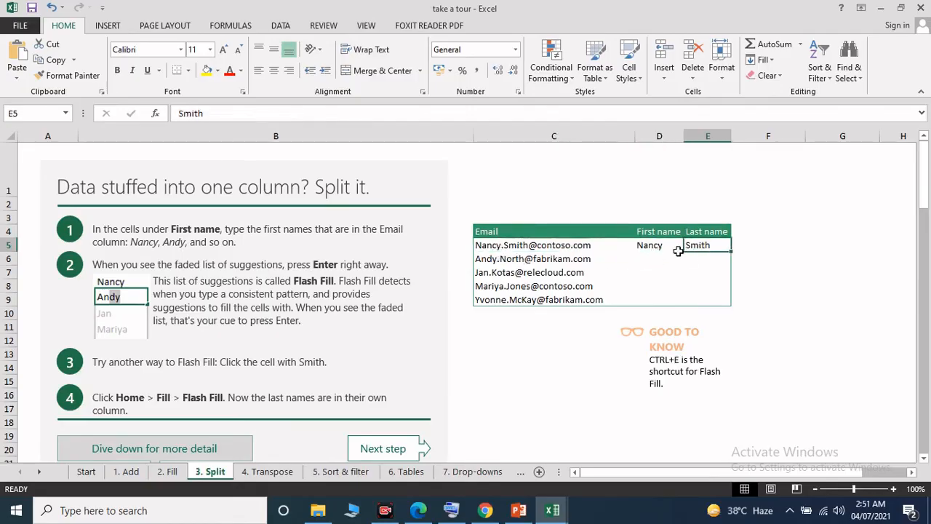
pyautogui.click(658, 256)
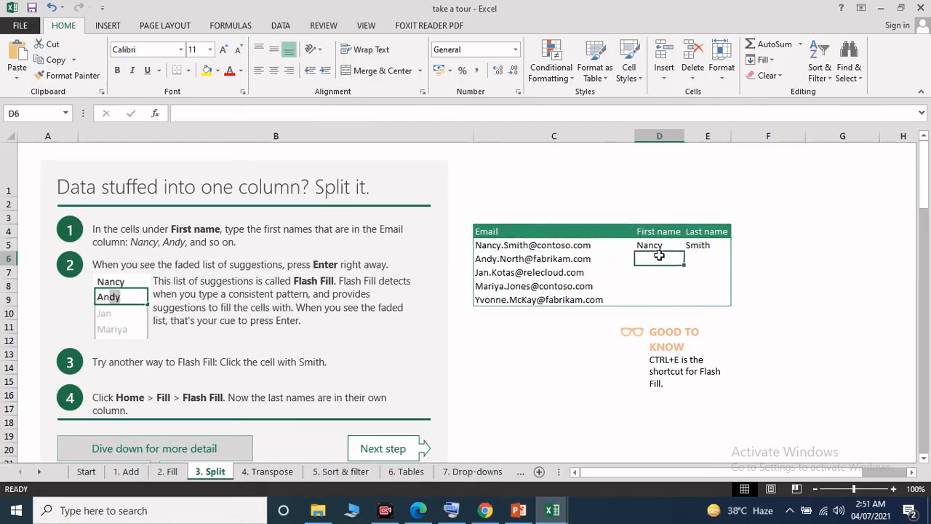
pyautogui.write('Andy')
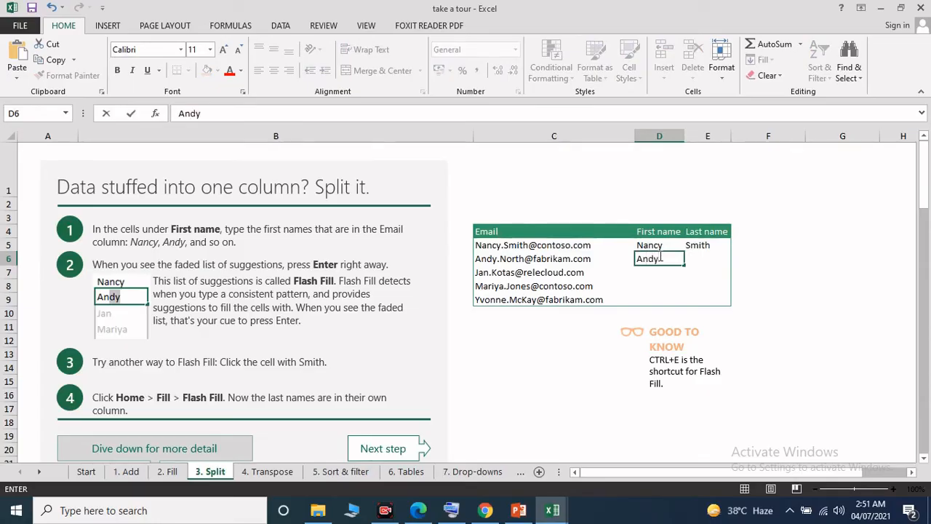
pyautogui.press('Return')
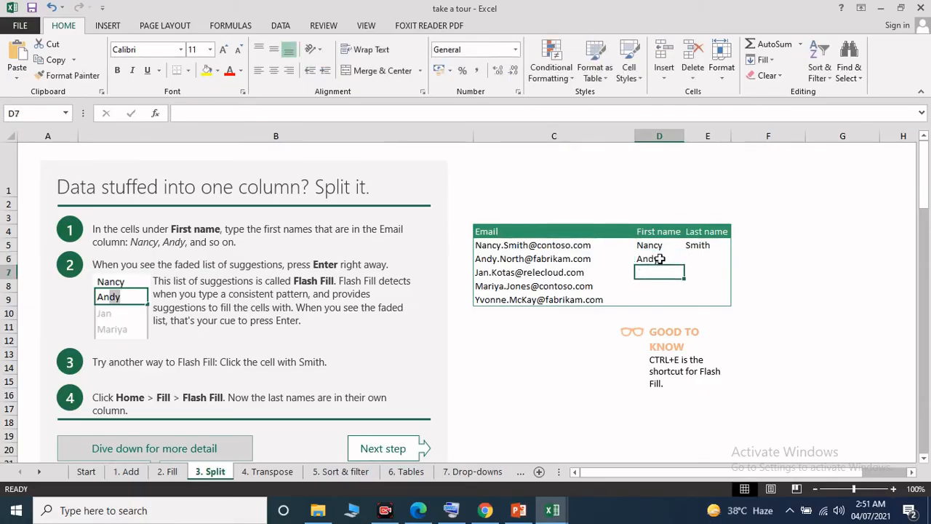
# Step: Try to copy the first name in D6 down through D9, and clear the copies in D7:D9
pyautogui.click(660, 260)
pyautogui.moveTo(684, 267); pyautogui.dragTo(686, 302)
pyautogui.moveTo(662, 270); pyautogui.dragTo(666, 297)
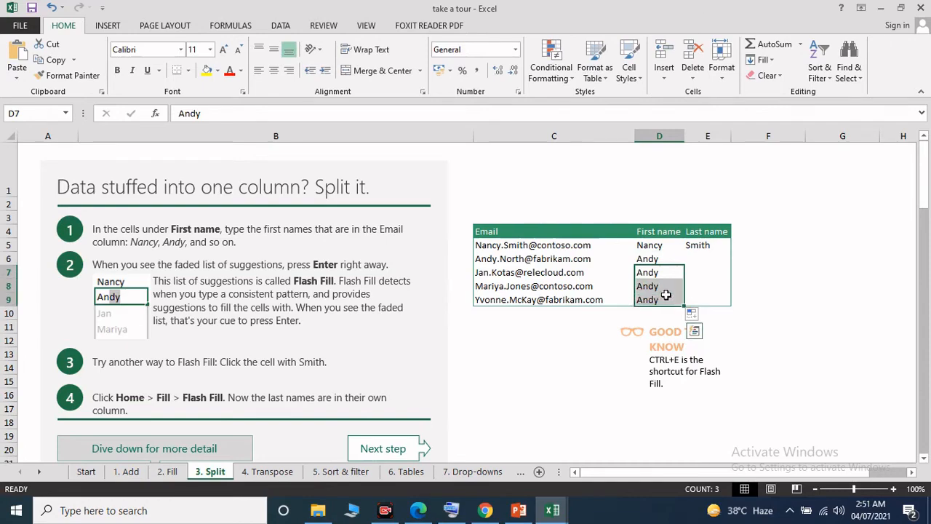
pyautogui.rightClick(666, 297)
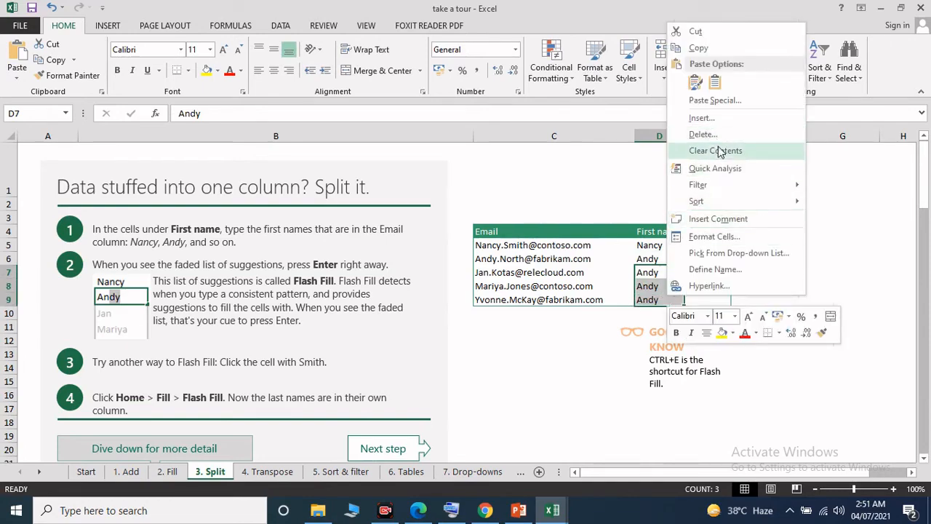
pyautogui.click(717, 151)
pyautogui.click(656, 261)
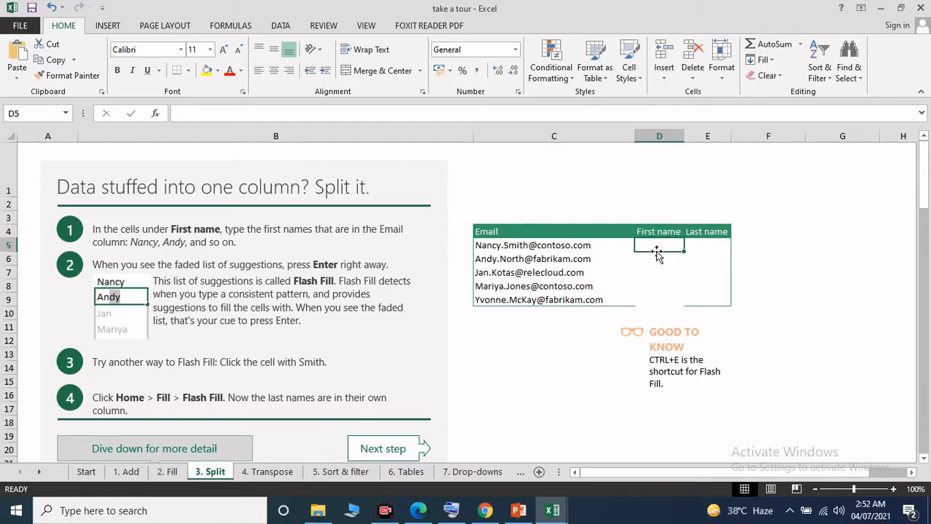
pyautogui.click(657, 272)
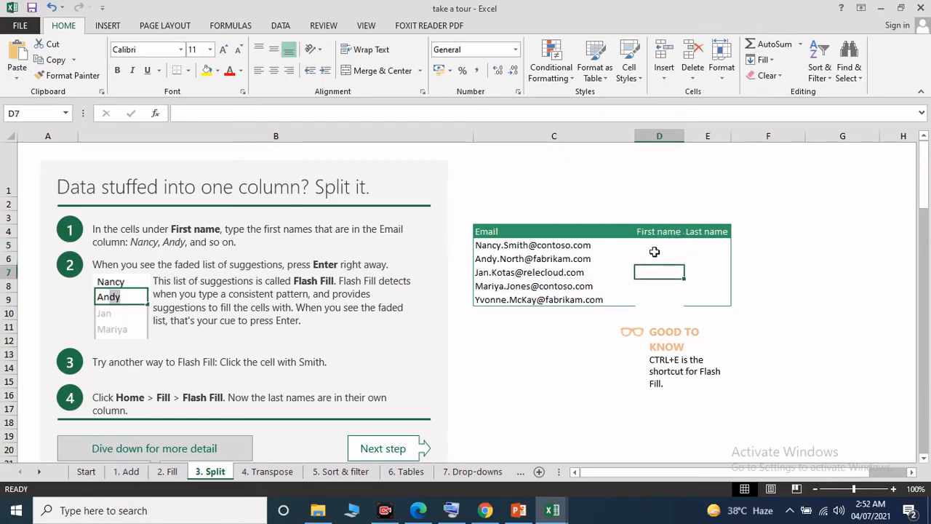
# Step: Enter the first names from the first two emails in D5 and D6, accepting the Flash Fill suggestions through D9
pyautogui.click(654, 245)
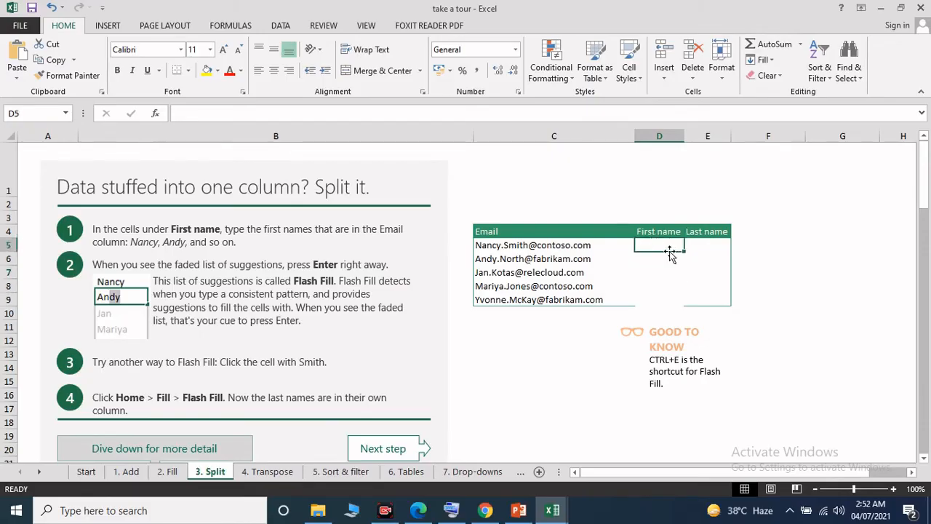
pyautogui.write('Na')
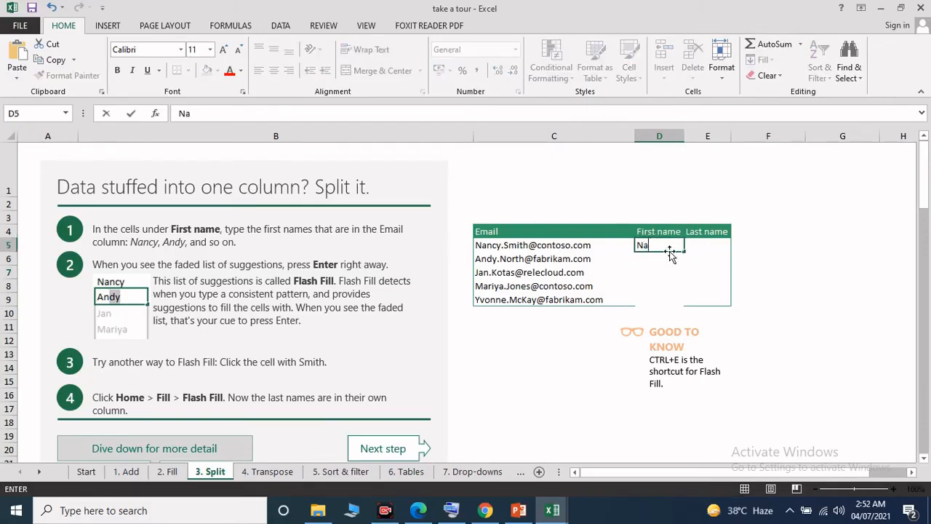
pyautogui.write('ncy')
pyautogui.press('Return')
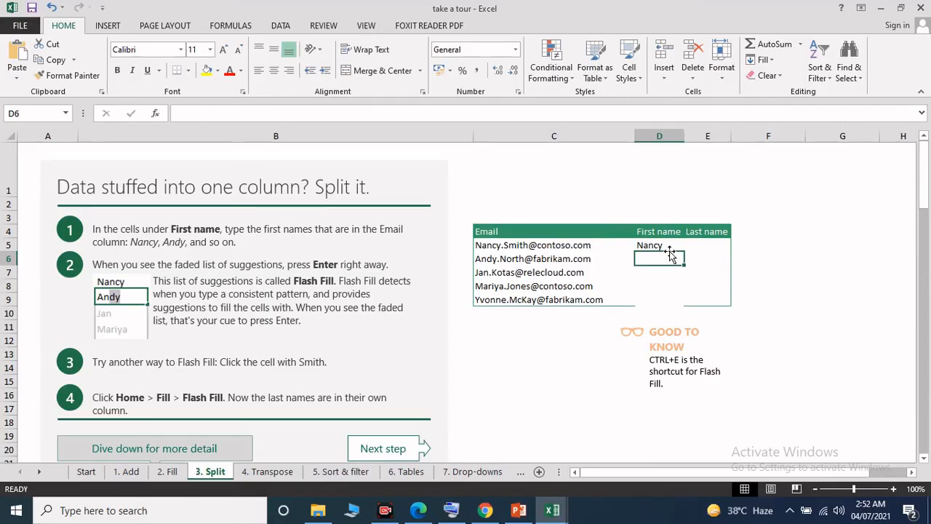
pyautogui.write('Andy')
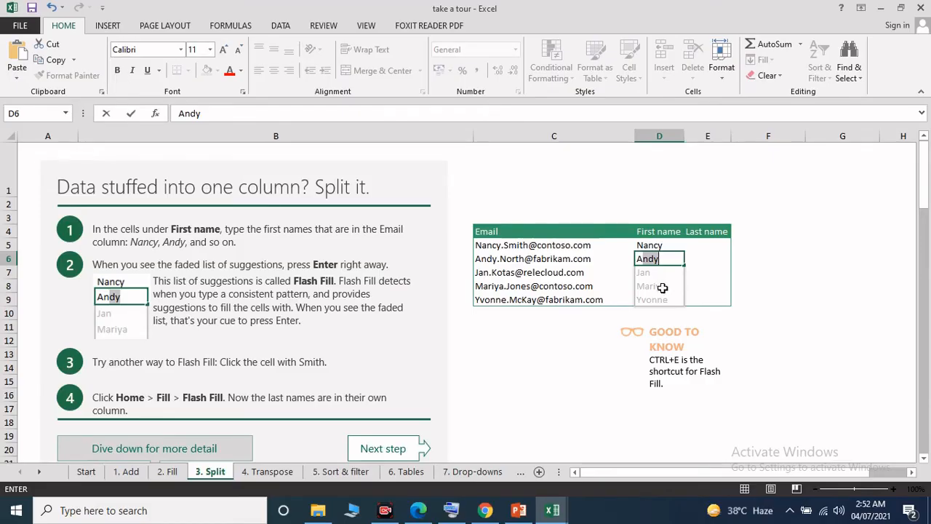
pyautogui.press('Return')
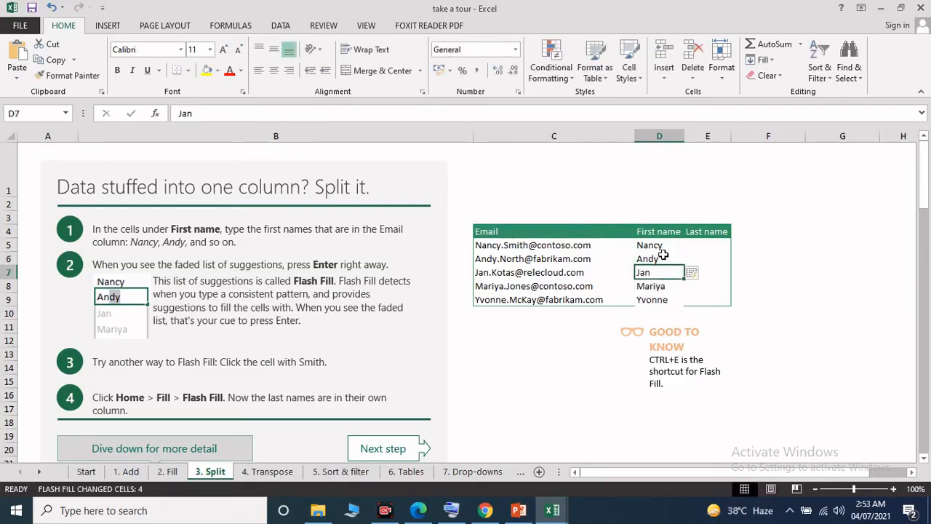
pyautogui.moveTo(658, 256); pyautogui.dragTo(675, 298)
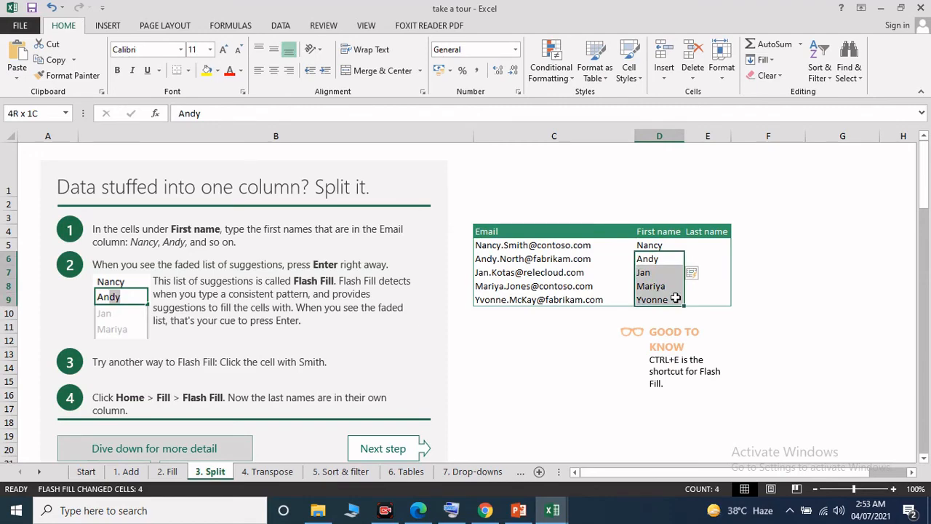
# Step: Enter the last names from the first two emails in E5 and E6, accepting the Flash Fill suggestions through E9
pyautogui.click(694, 245)
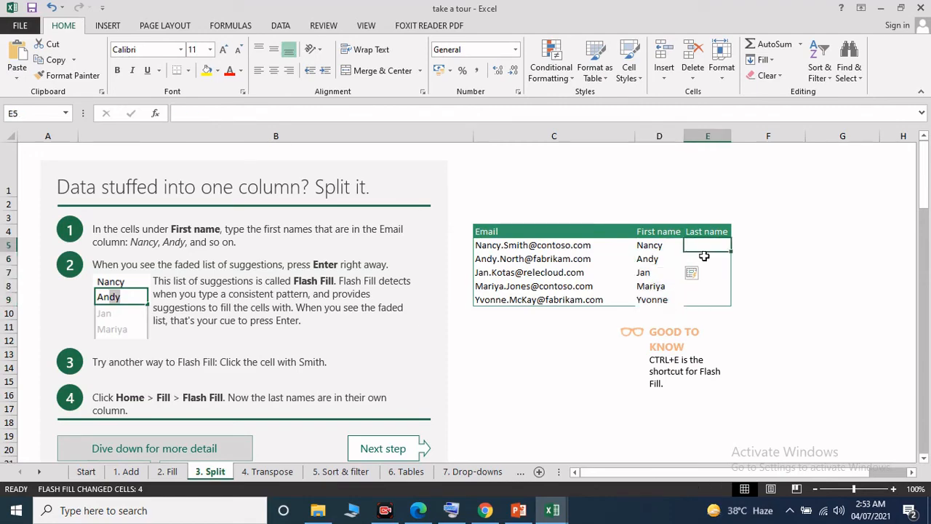
pyautogui.write('Smith')
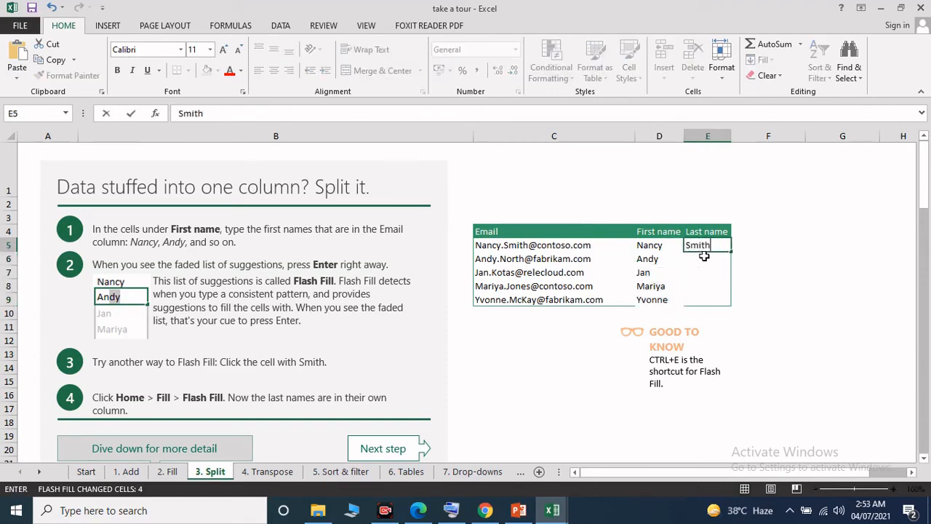
pyautogui.press('Return')
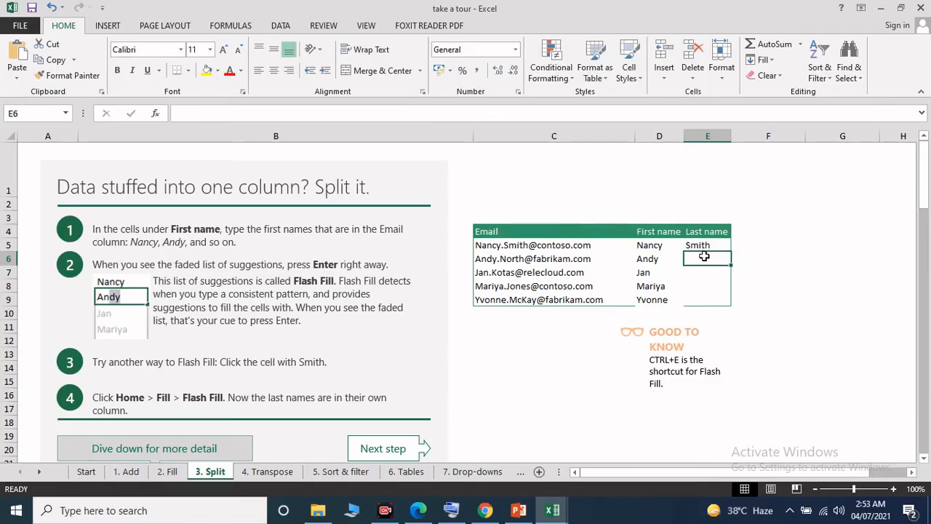
pyautogui.write('North')
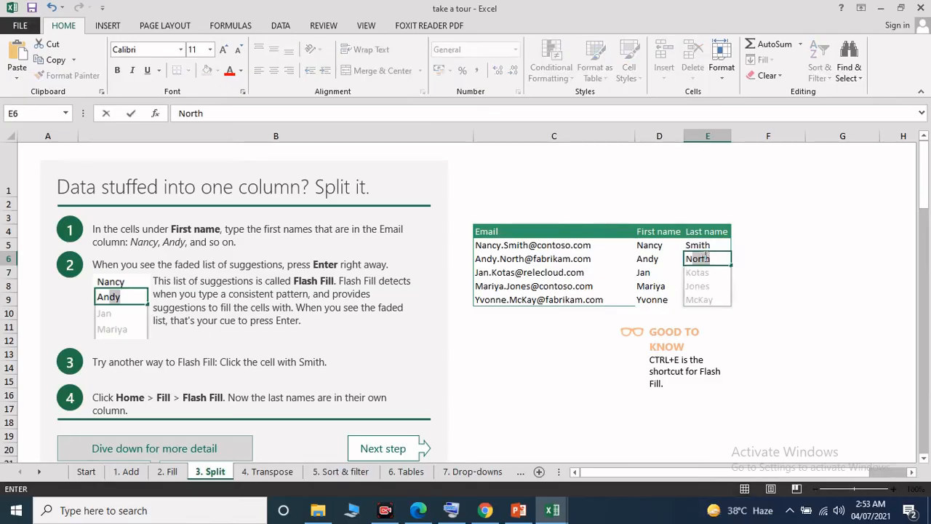
pyautogui.press('Return')
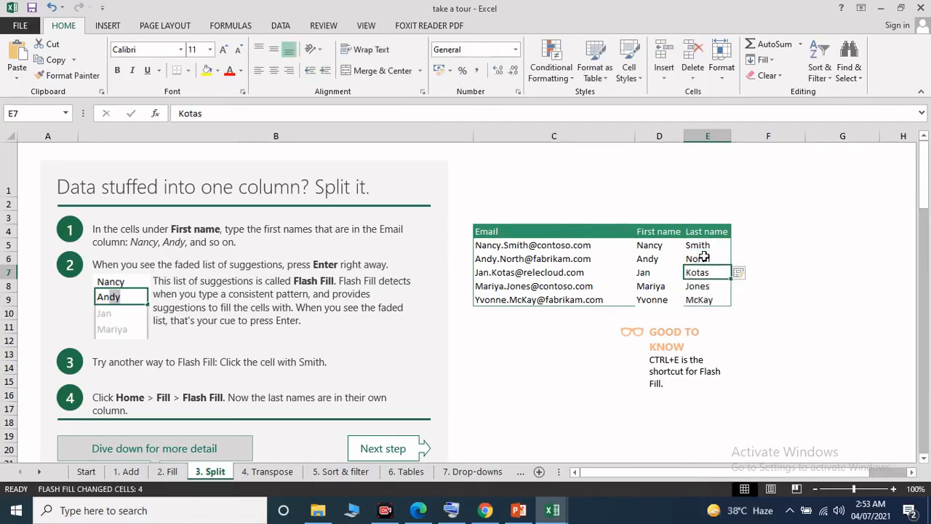
pyautogui.click(774, 261)
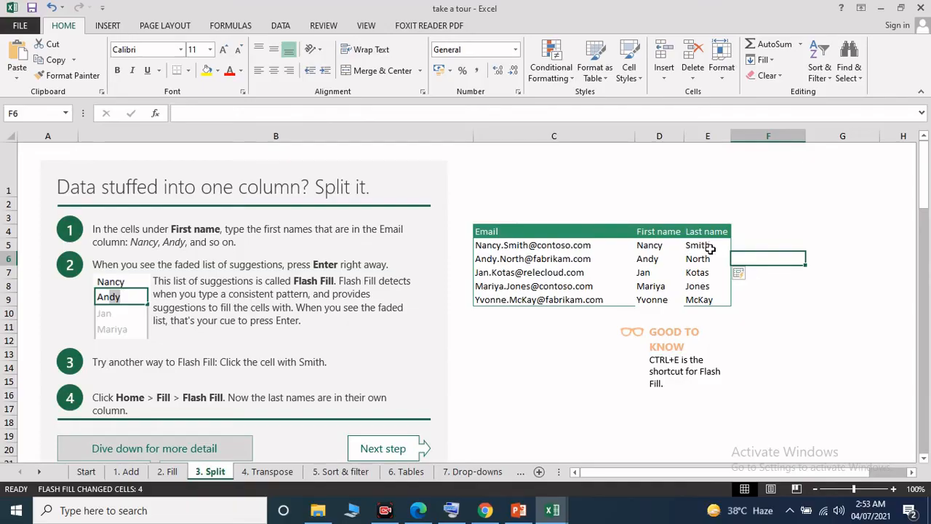
# Step: Clear the last names in E6:E9, keeping only the entry in E5
pyautogui.moveTo(707, 258); pyautogui.dragTo(712, 298)
pyautogui.rightClick(713, 295)
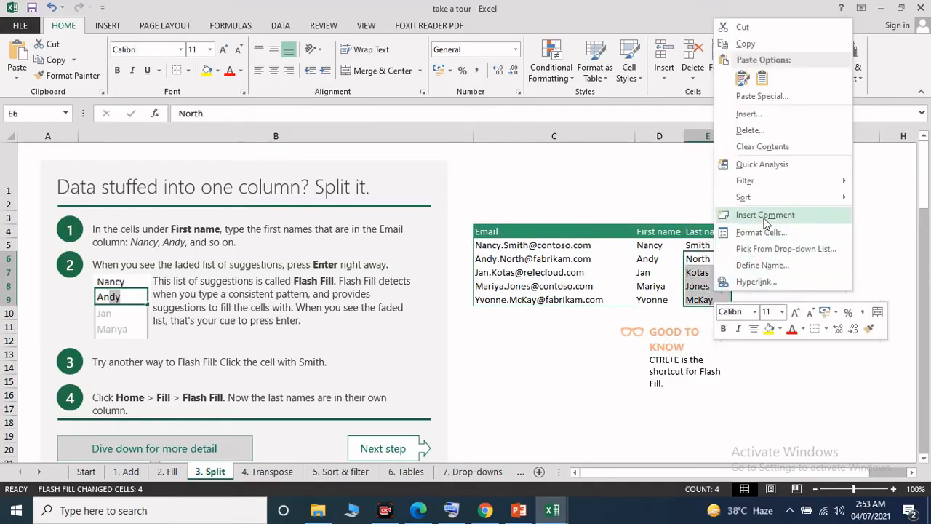
pyautogui.click(762, 147)
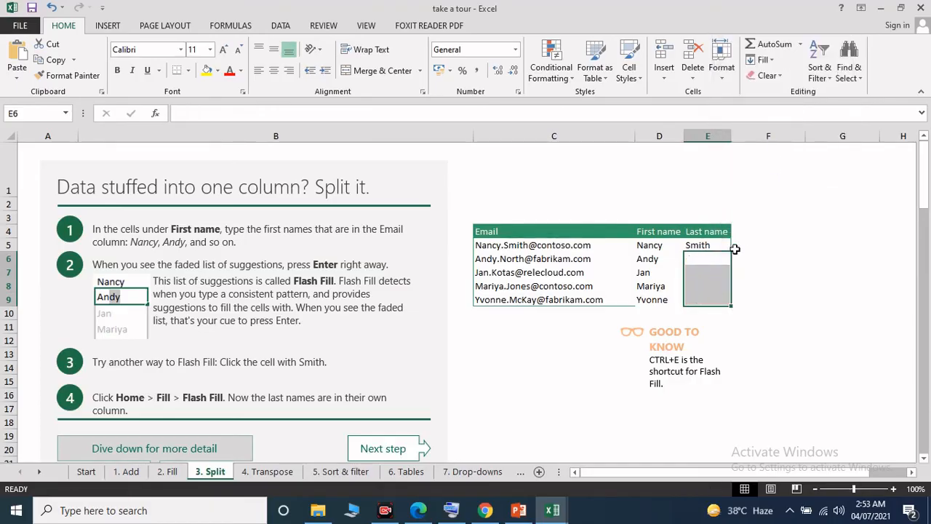
# Step: Flash Fill the remaining last names in E6:E9 from the entry in E5
pyautogui.click(717, 263)
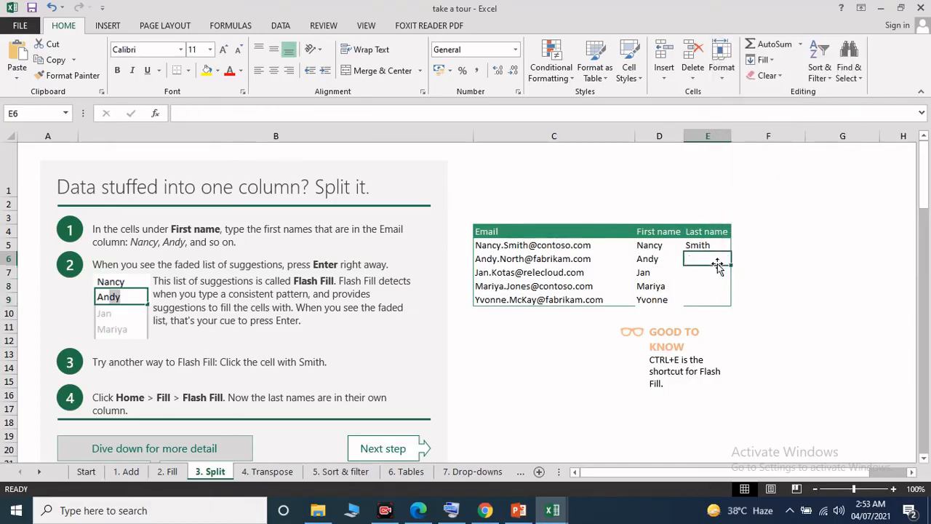
pyautogui.hotkey('ctrl', 'e')
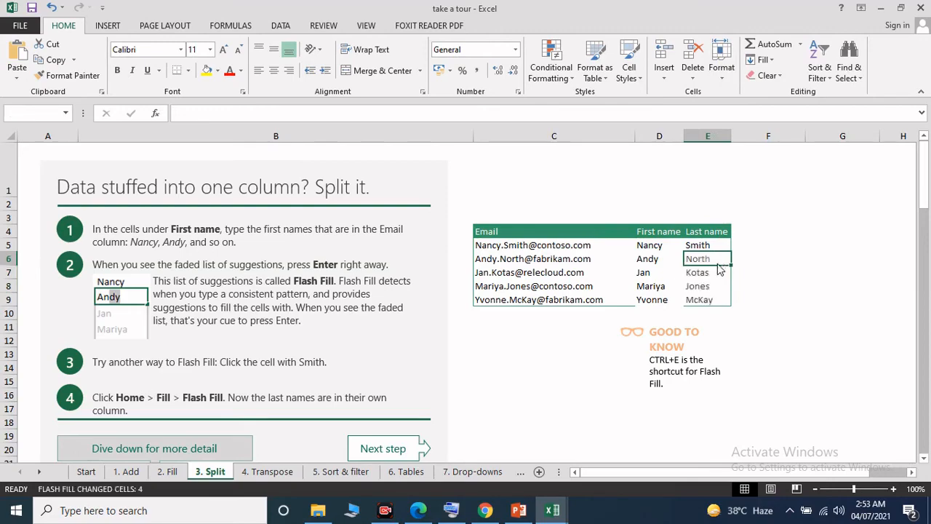
pyautogui.hotkey('ctrl', 'e')
pyautogui.click(473, 298)
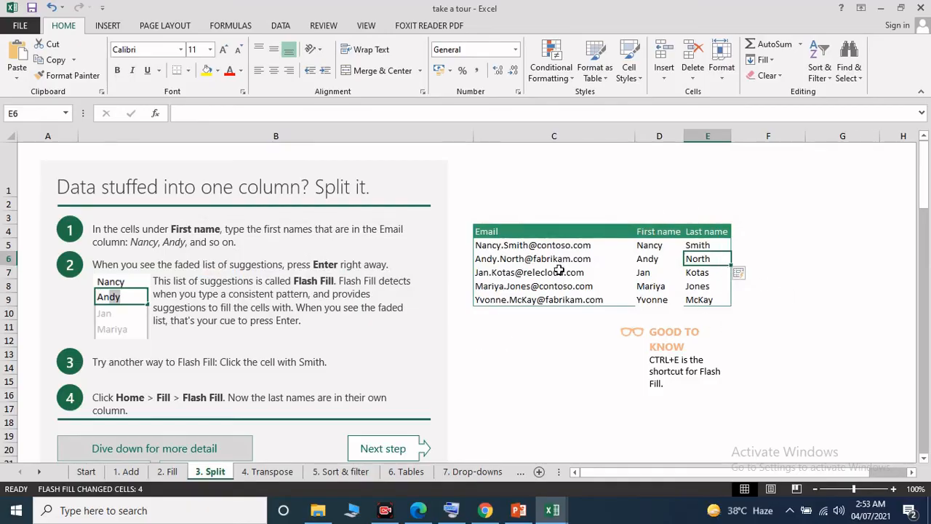
pyautogui.scroll(-1, 502, 322)
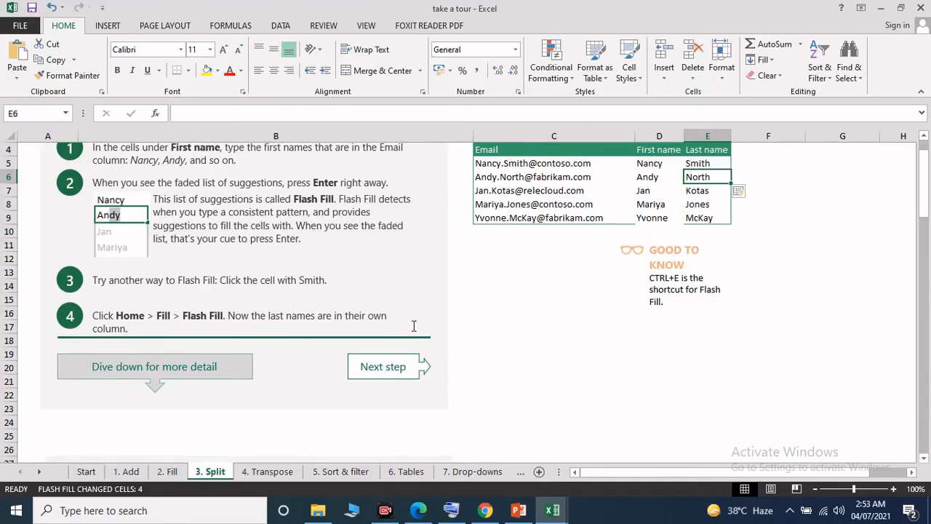
pyautogui.scroll(1, 430, 324)
# Step: Clear the contents of the filled last names in E6:E9
pyautogui.click(707, 272)
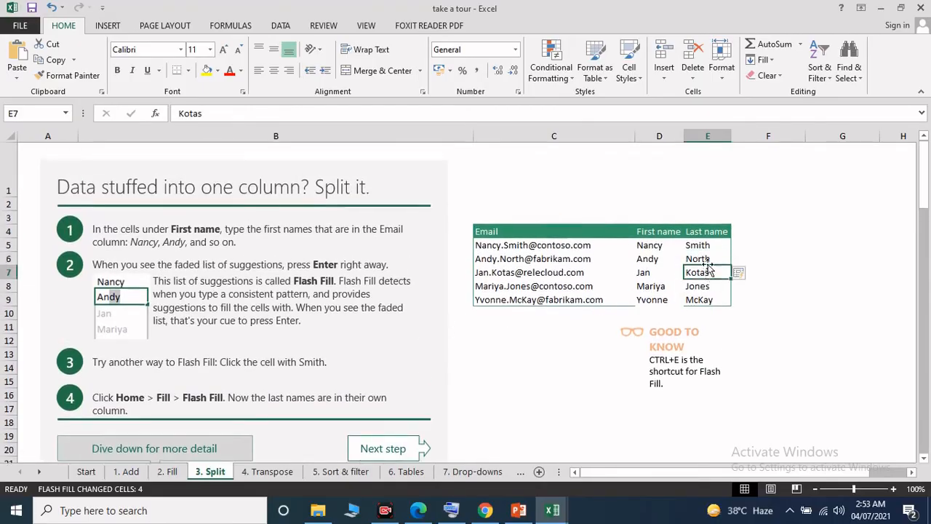
pyautogui.moveTo(699, 260); pyautogui.dragTo(704, 294)
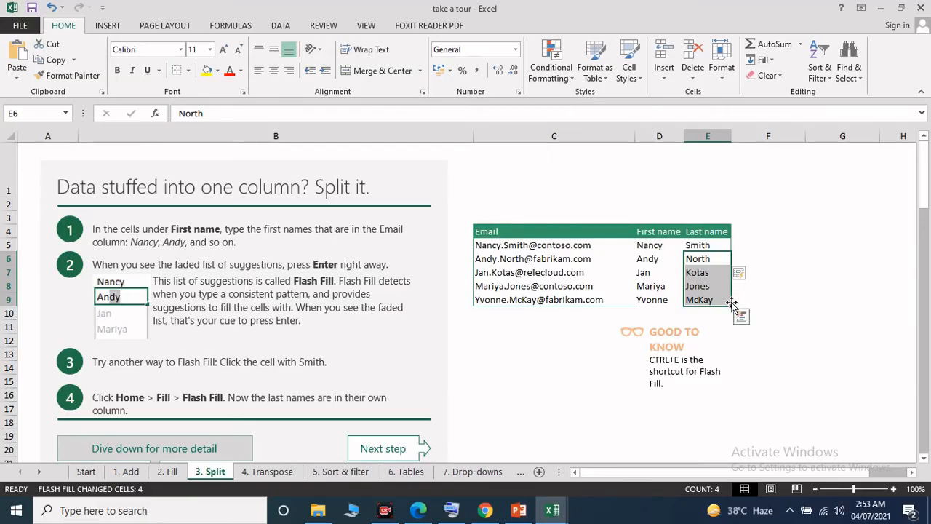
pyautogui.rightClick(716, 278)
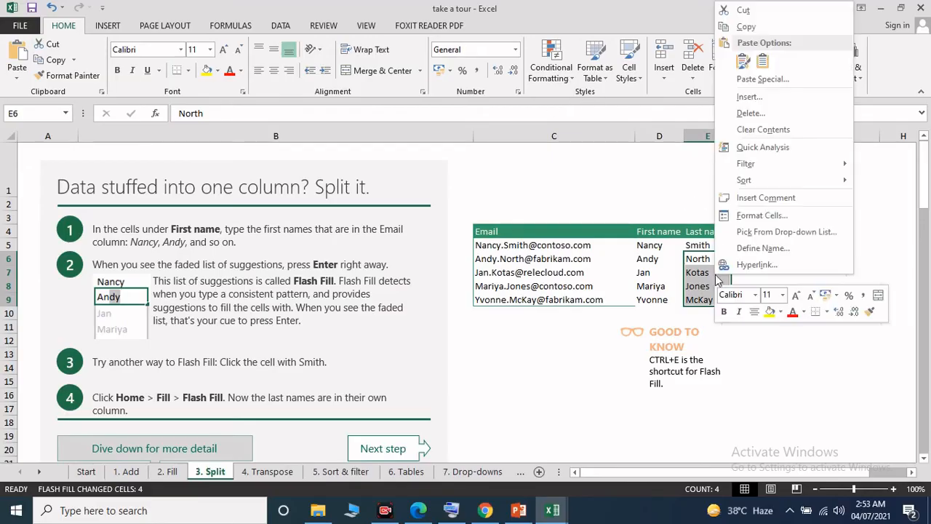
pyautogui.click(773, 131)
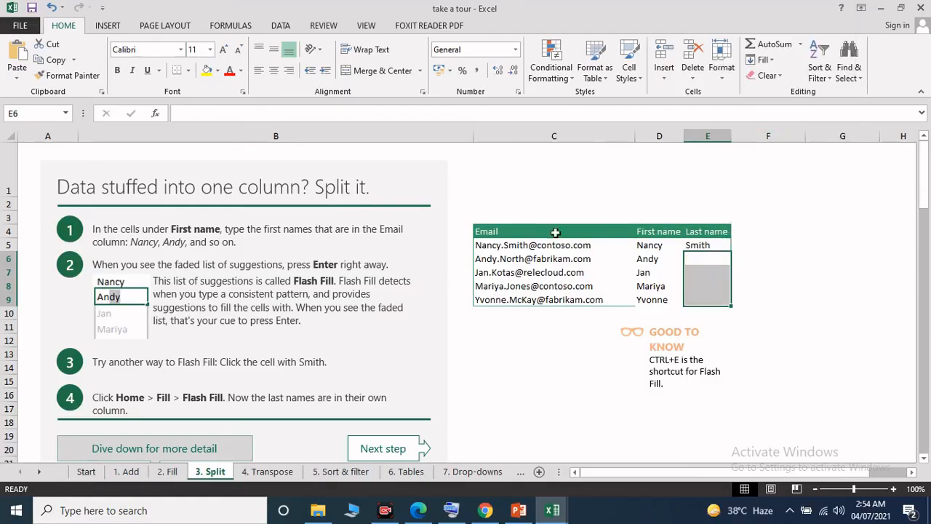
# Step: Select E5:E9 and complete the Last name column with the Flash Fill option of the Fill command
pyautogui.click(709, 272)
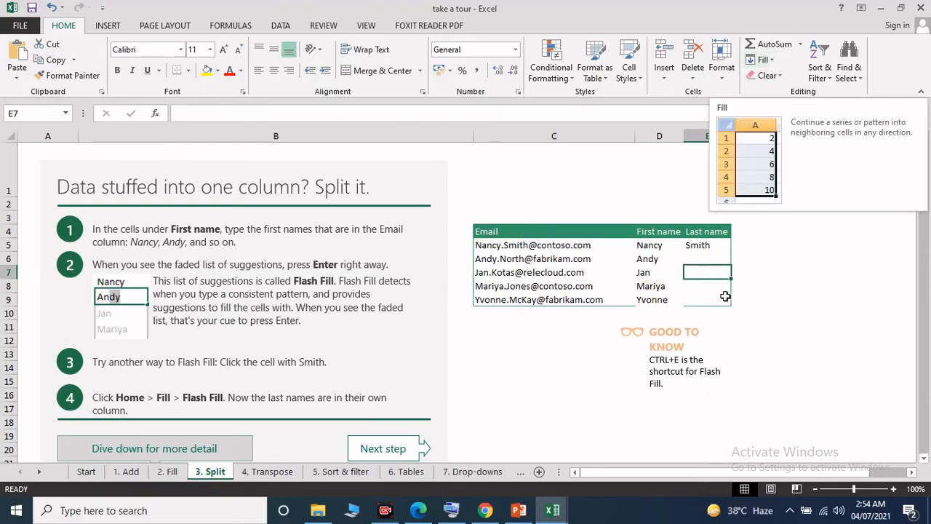
pyautogui.click(718, 258)
pyautogui.moveTo(717, 248); pyautogui.dragTo(727, 296)
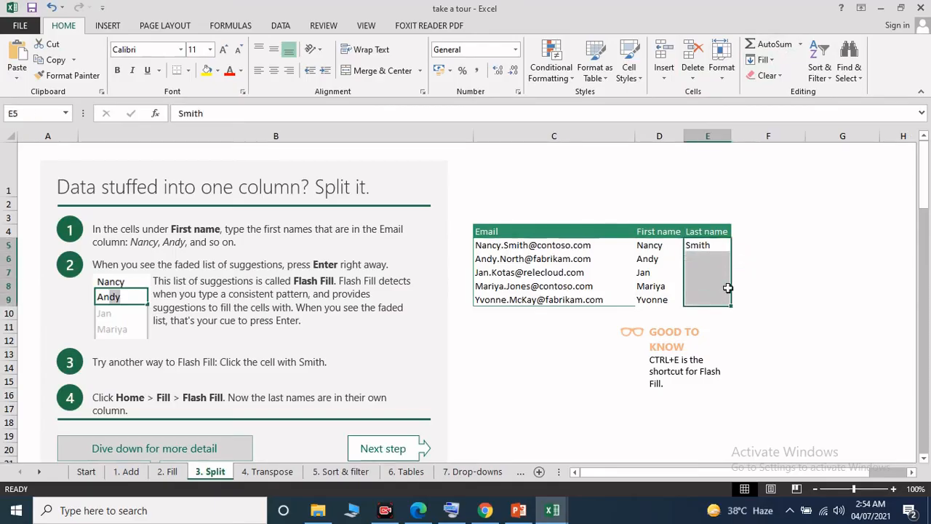
pyautogui.click(763, 60)
pyautogui.click(789, 192)
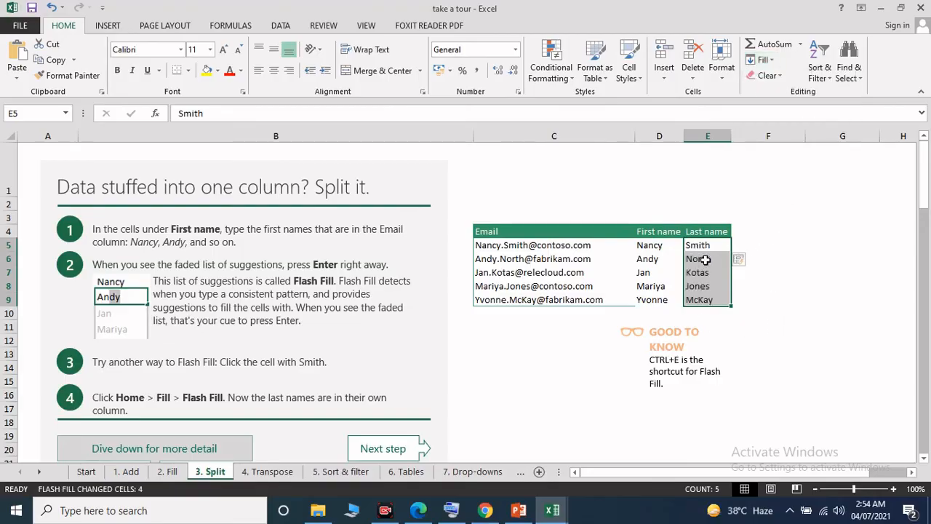
pyautogui.click(813, 275)
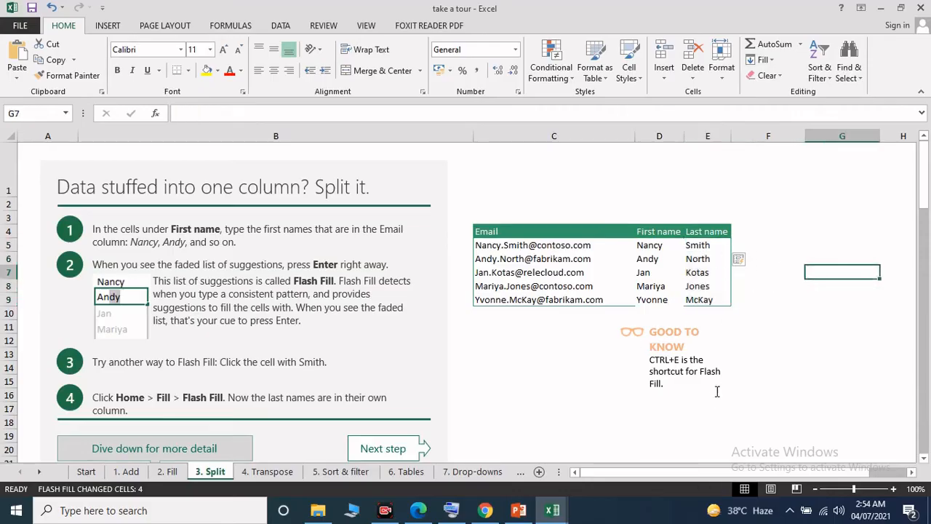
# Step: Examine the section on splitting a column based on delimiters, including its Data, First name, Last name and Company name columns
pyautogui.scroll(-1, 539, 268)
pyautogui.scroll(1, 542, 266)
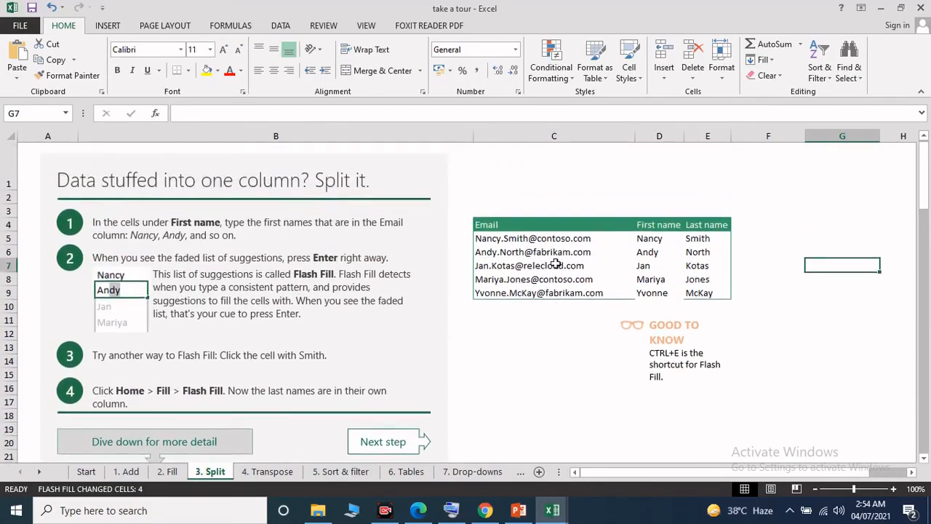
pyautogui.scroll(-4, 536, 291)
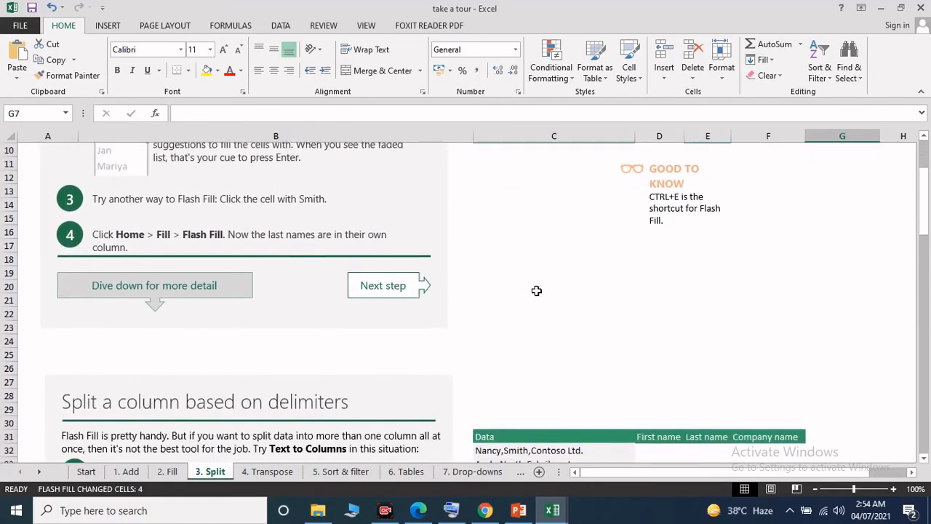
pyautogui.scroll(-2, 536, 291)
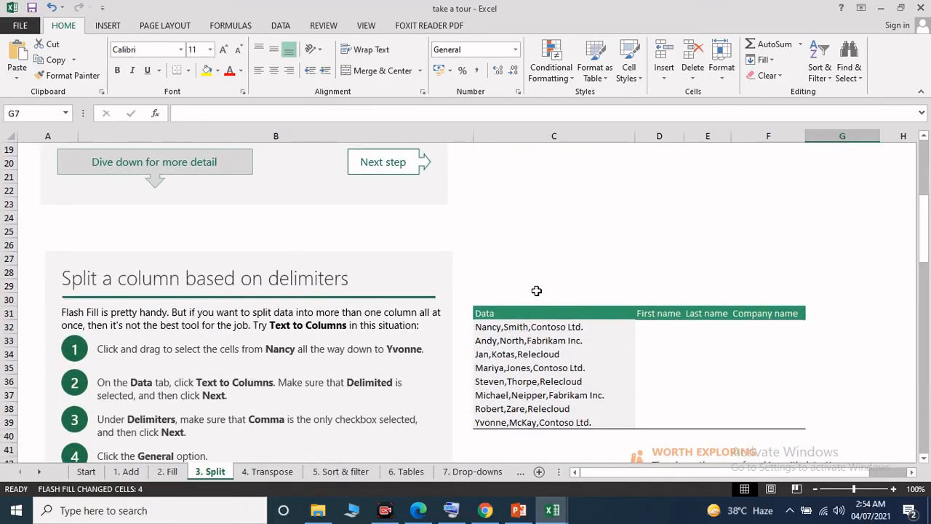
pyautogui.scroll(-2, 536, 291)
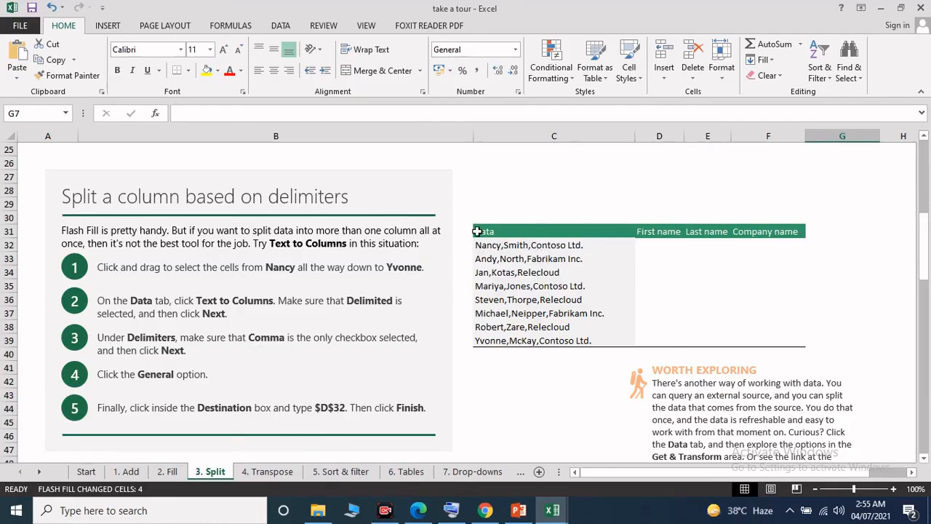
pyautogui.moveTo(476, 231); pyautogui.dragTo(535, 339)
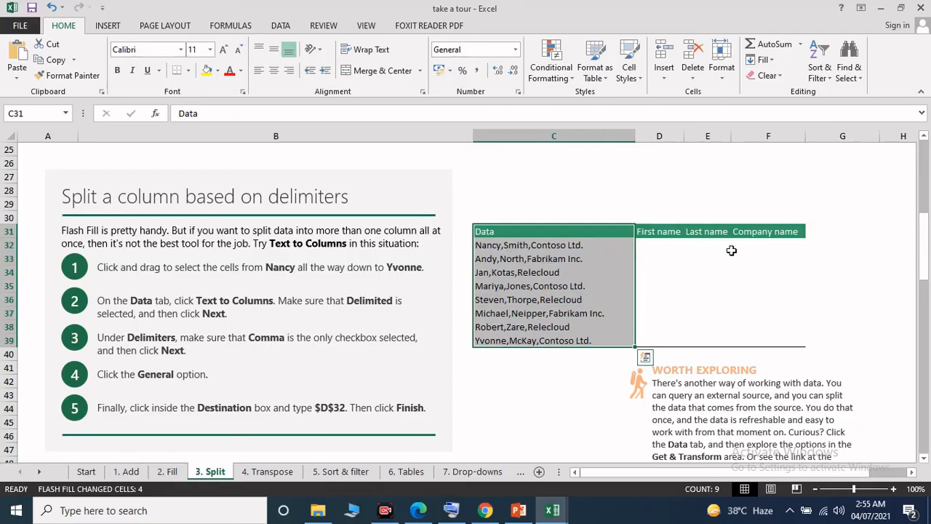
pyautogui.click(669, 230)
pyautogui.click(716, 234)
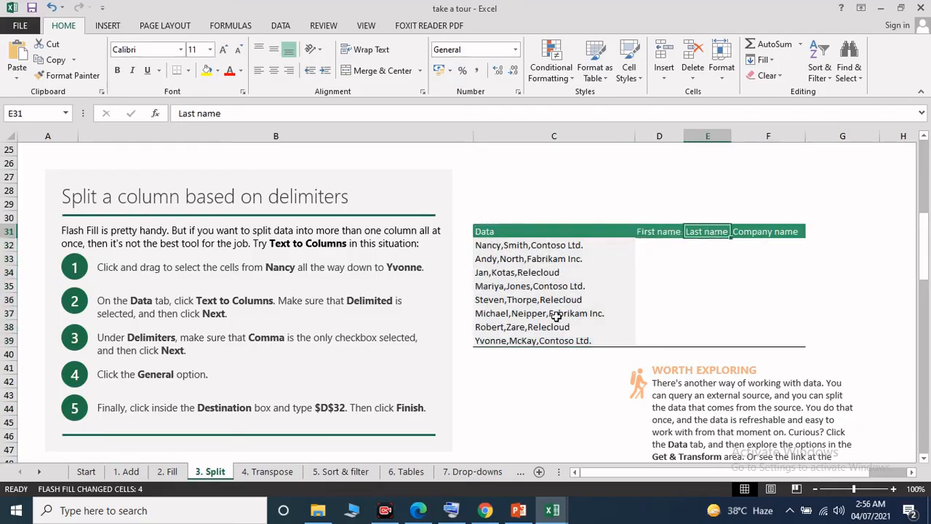
pyautogui.click(765, 233)
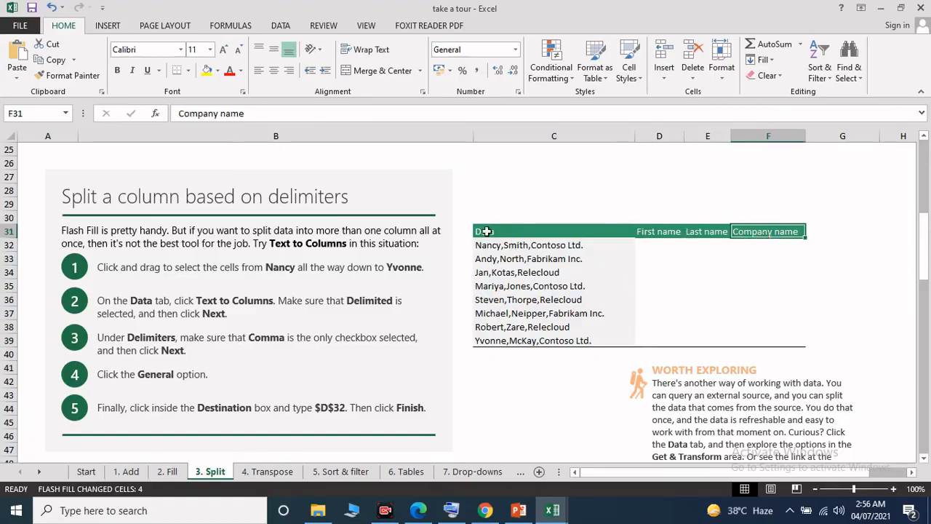
# Step: Start Text to Columns on the comma-separated entries in C32:C39, keeping Delimited as the data type
pyautogui.moveTo(486, 246); pyautogui.dragTo(556, 346)
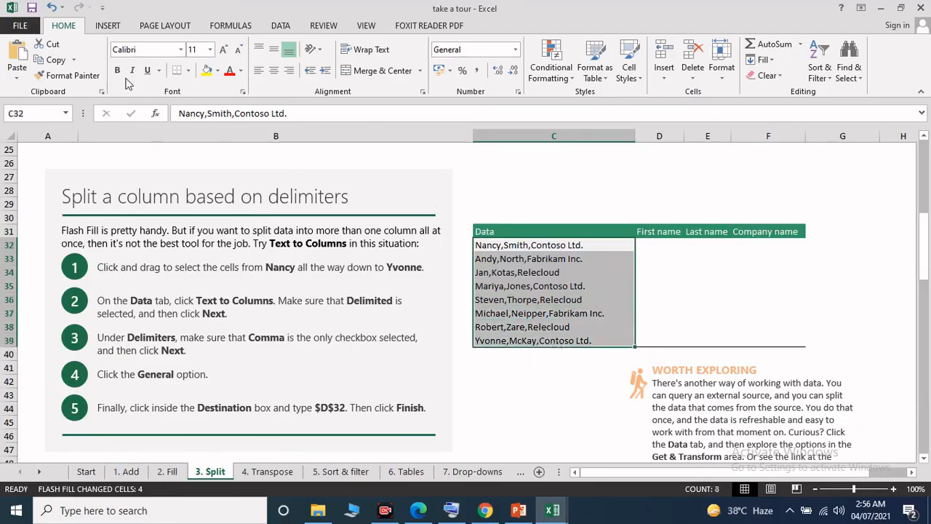
pyautogui.click(288, 27)
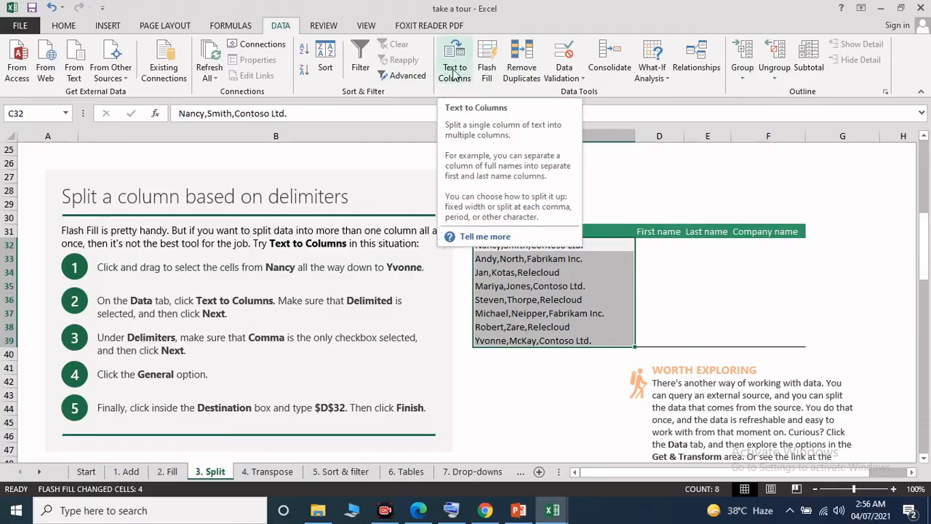
pyautogui.click(454, 73)
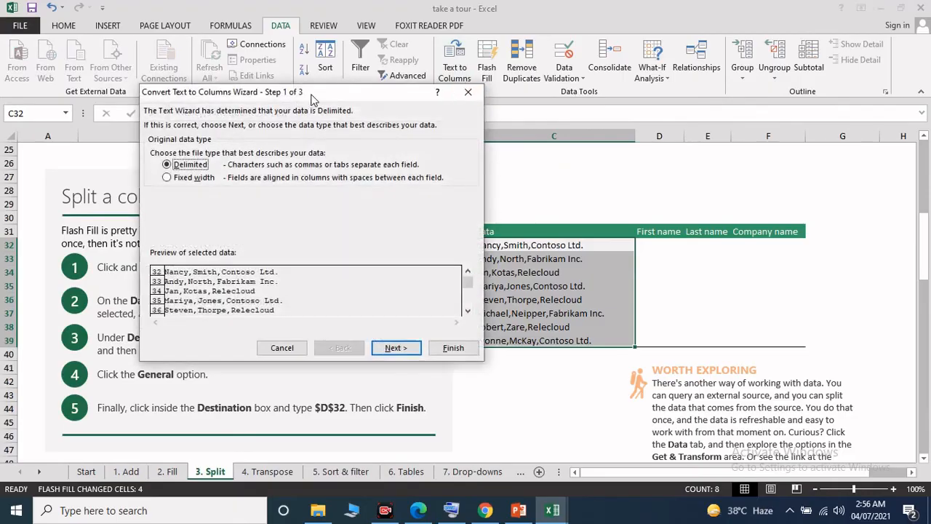
pyautogui.moveTo(310, 99); pyautogui.dragTo(597, 108)
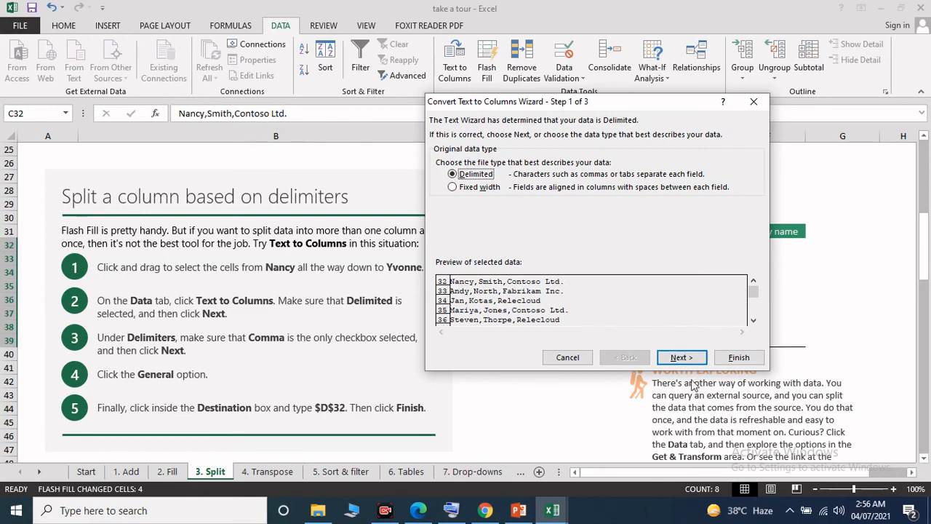
pyautogui.click(681, 358)
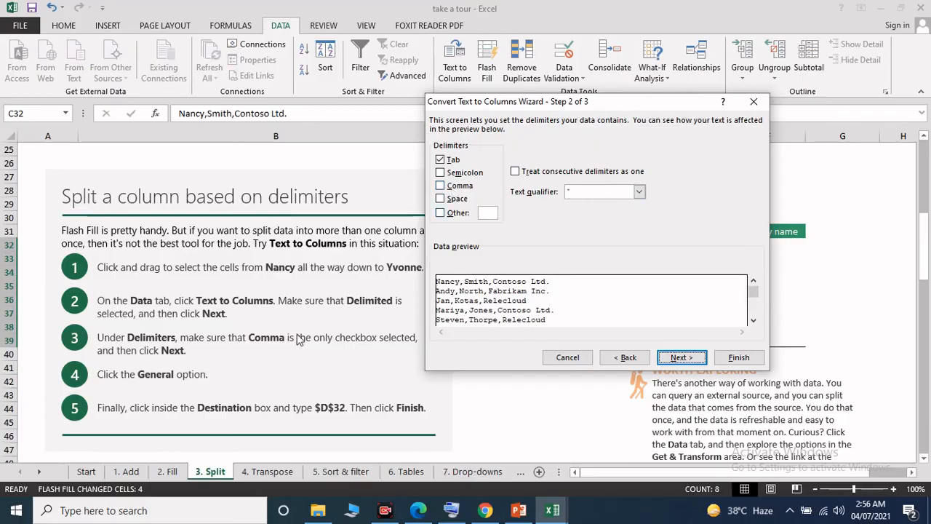
# Step: Make Comma the only delimiter for the split, turning off Tab, and proceed to the column format settings
pyautogui.moveTo(557, 102); pyautogui.dragTo(610, 98)
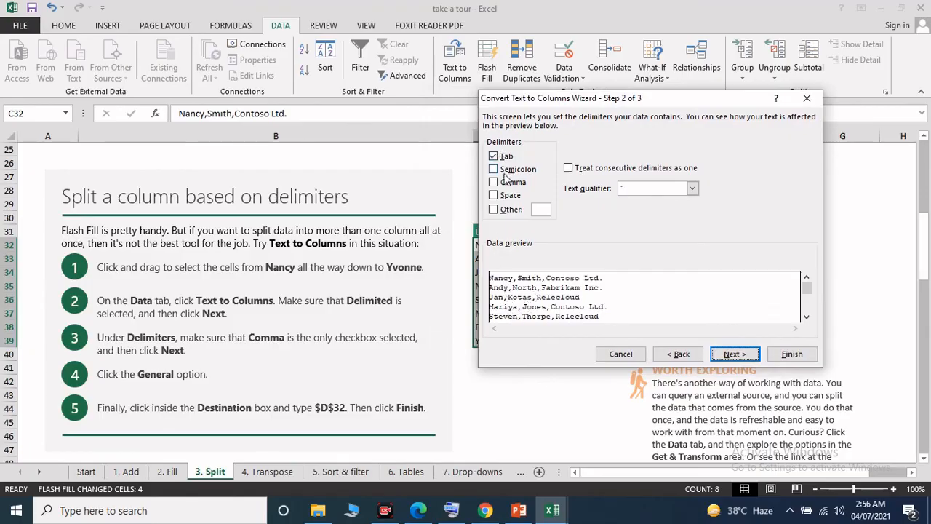
pyautogui.click(494, 182)
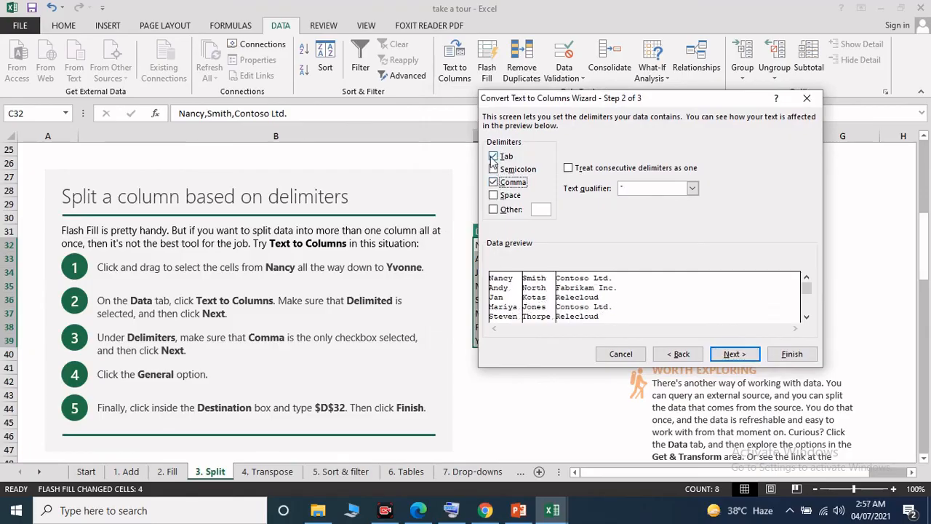
pyautogui.click(493, 157)
pyautogui.click(734, 353)
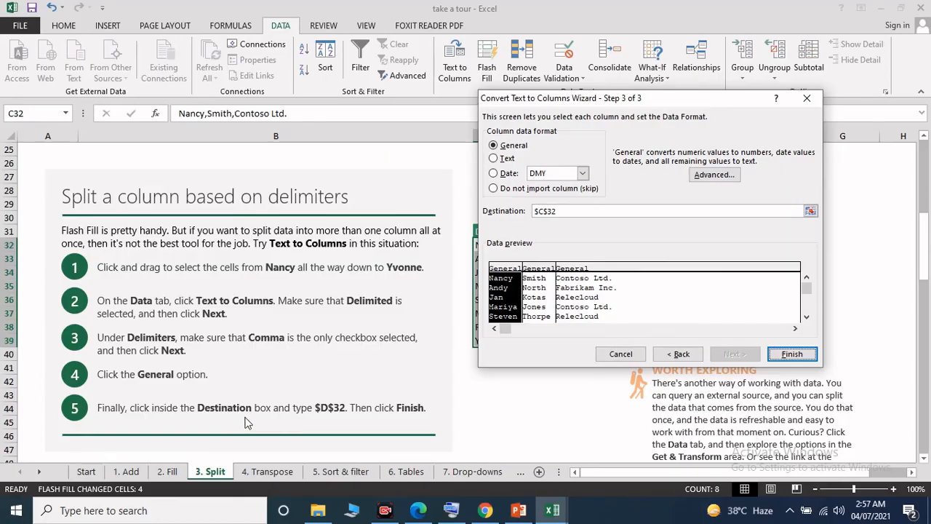
# Step: Set the split's destination to $D$32 and finish the conversion, agreeing to replace the existing data
pyautogui.click(544, 211)
pyautogui.moveTo(678, 105); pyautogui.dragTo(464, 116)
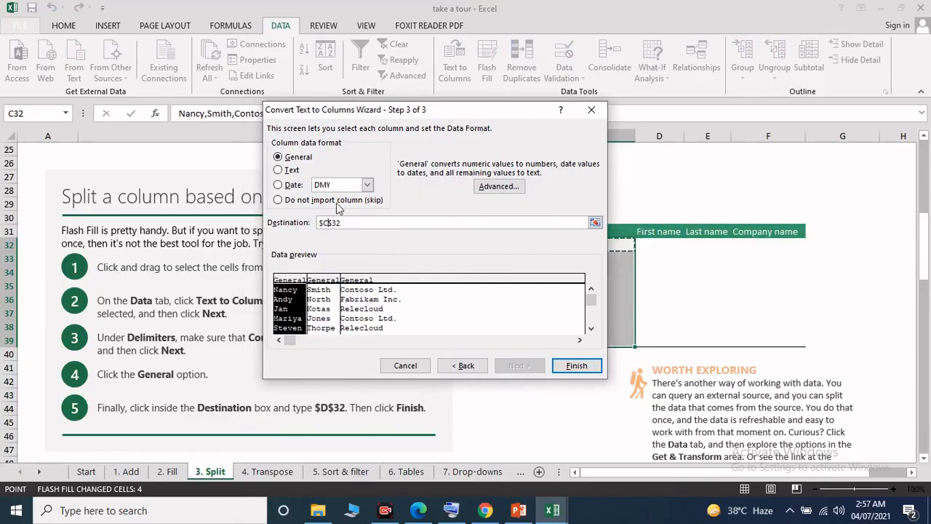
pyautogui.click(328, 224)
pyautogui.press('BackSpace')
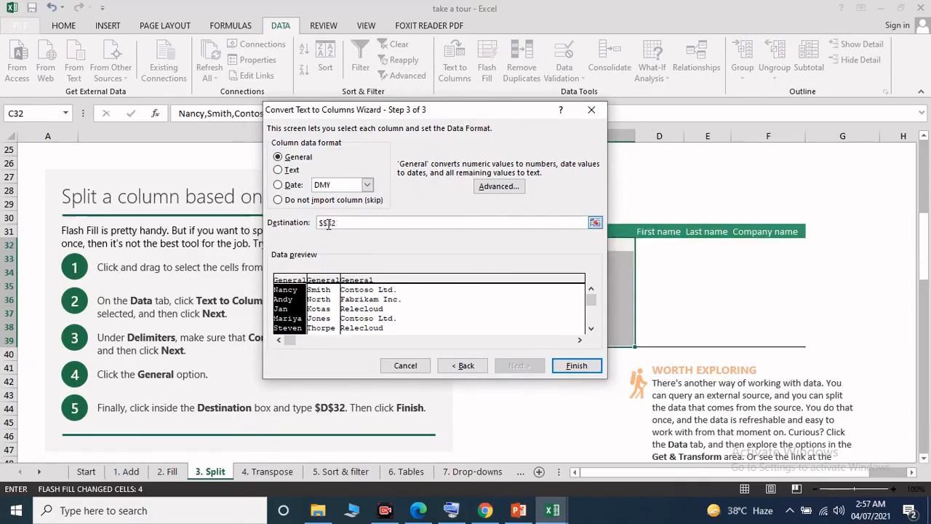
pyautogui.write('D')
pyautogui.click(575, 368)
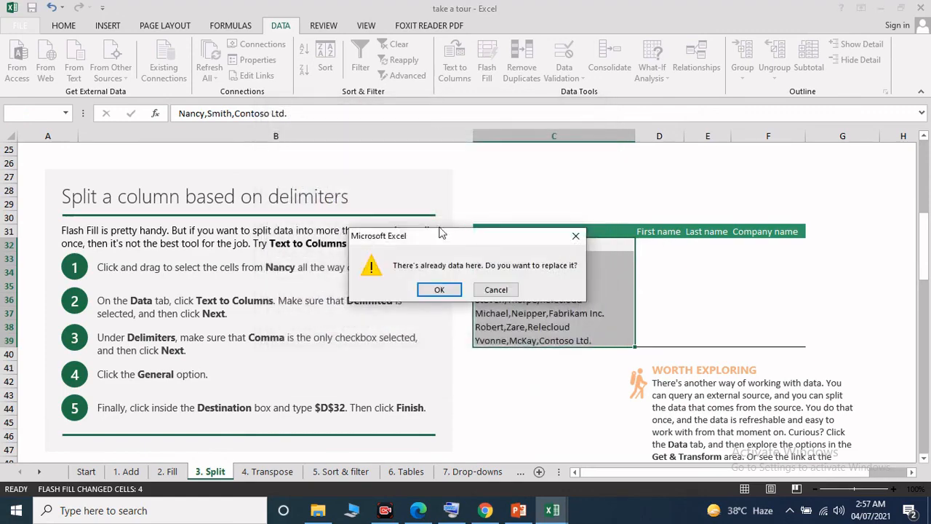
pyautogui.click(440, 289)
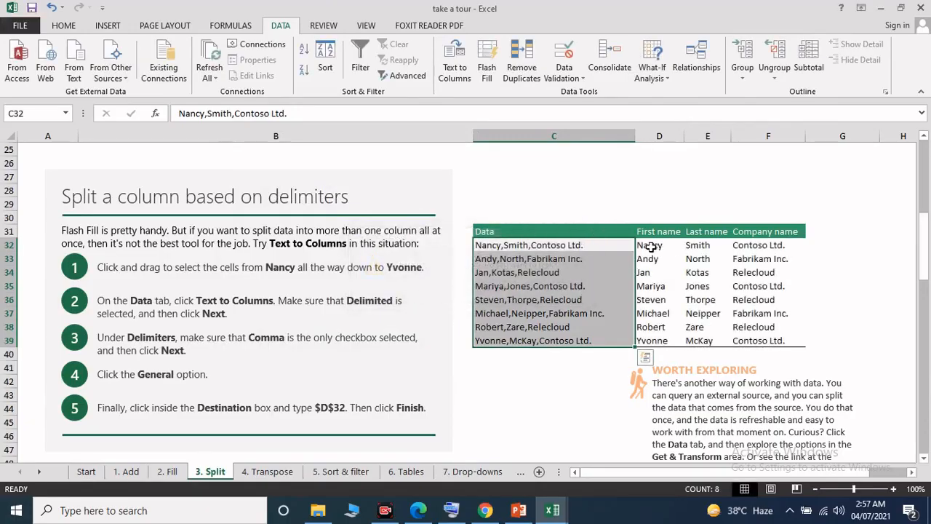
pyautogui.moveTo(649, 245); pyautogui.dragTo(760, 340)
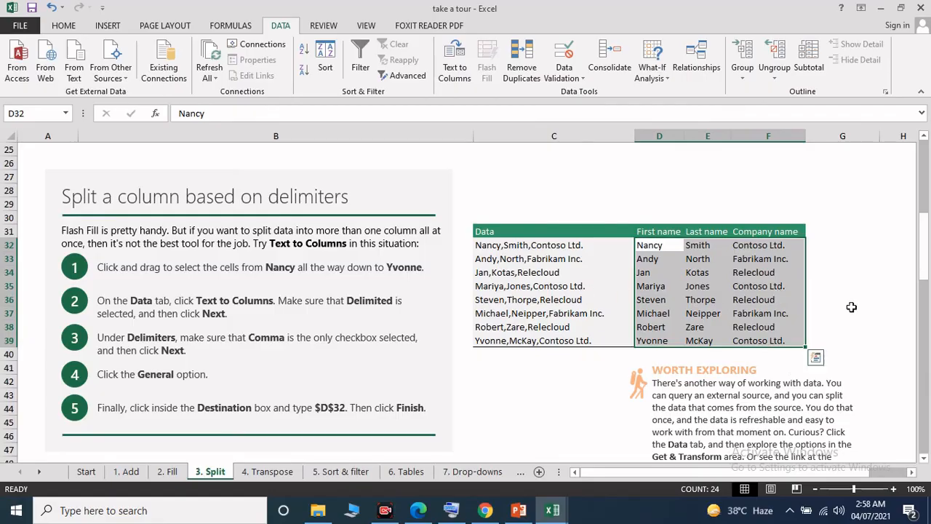
pyautogui.doubleClick(353, 196)
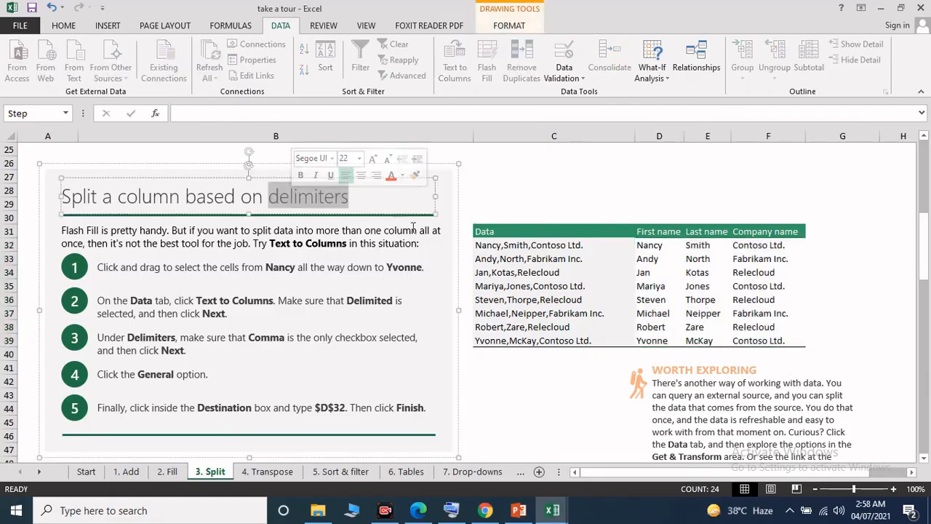
pyautogui.click(689, 285)
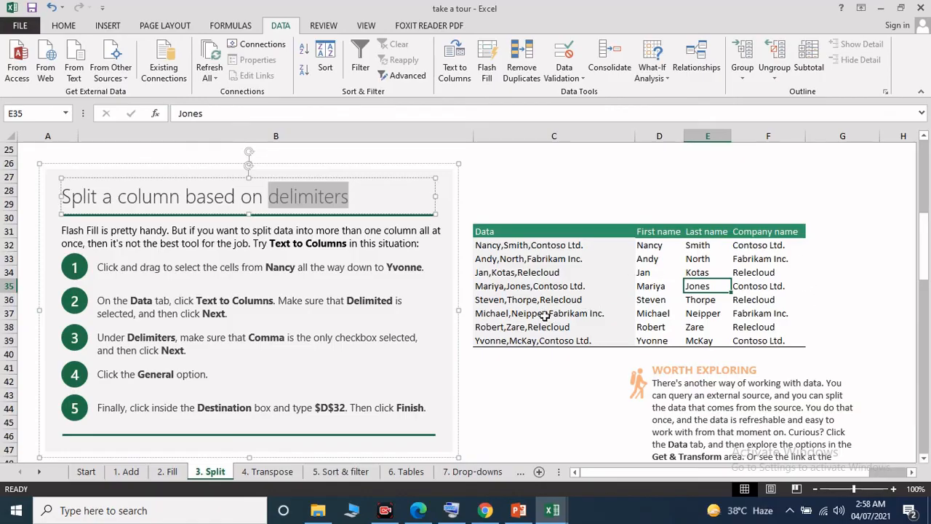
pyautogui.scroll(-1, 547, 306)
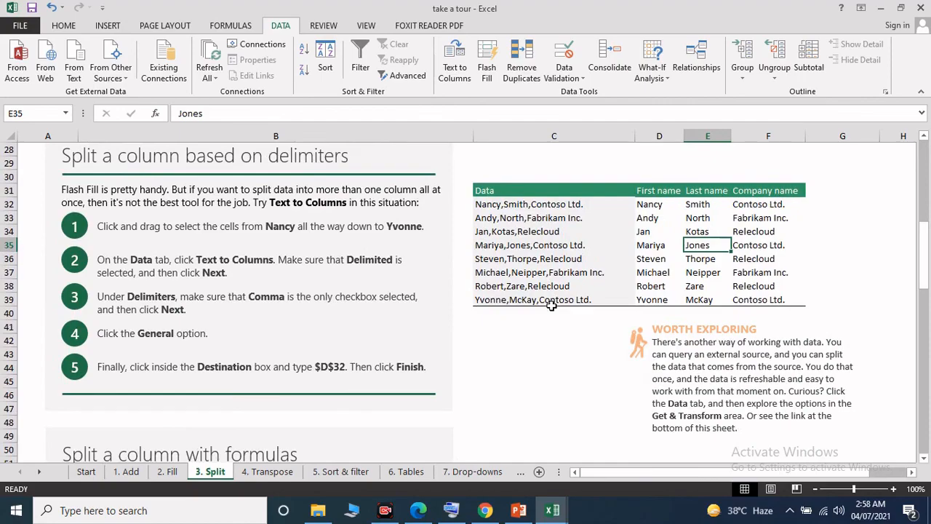
# Step: Examine the section on splitting a column with formulas, including the First name formula in E56 and the How it works diagrams
pyautogui.scroll(-4, 552, 306)
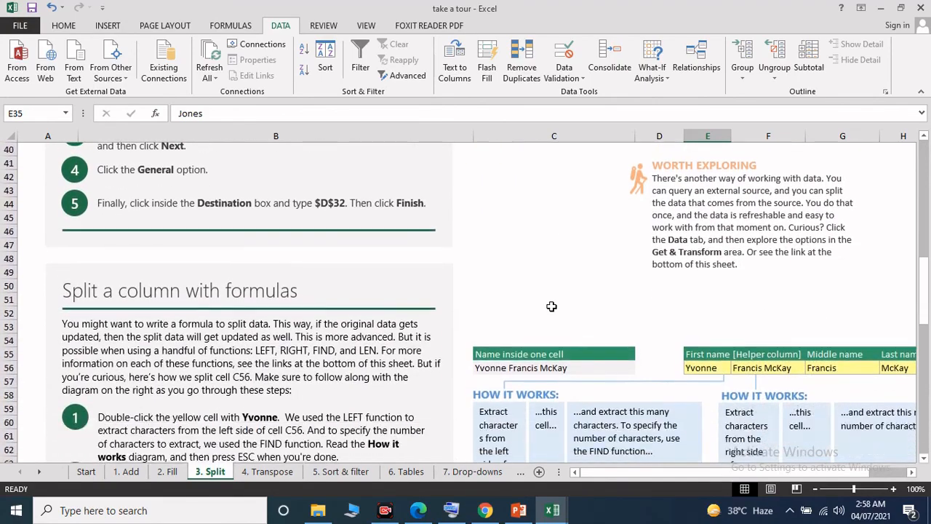
pyautogui.scroll(-3, 551, 307)
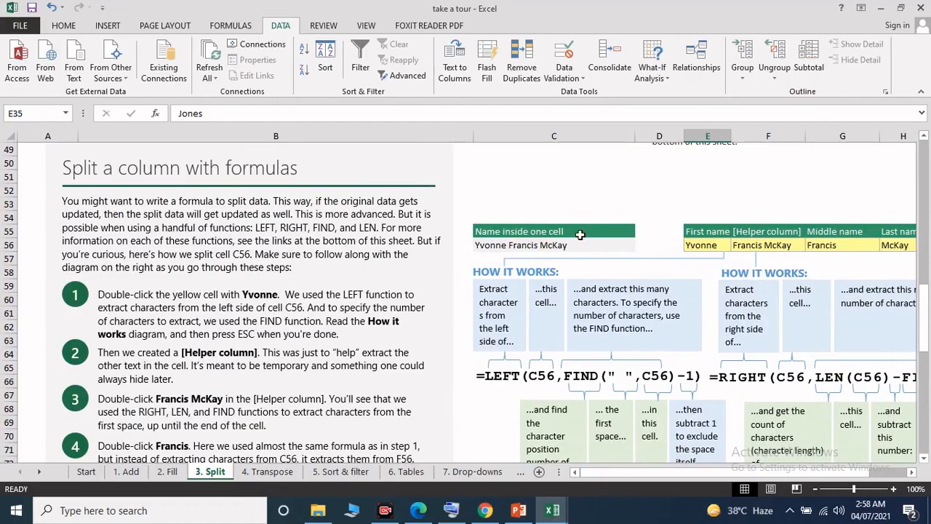
pyautogui.moveTo(618, 475); pyautogui.dragTo(616, 466)
pyautogui.click(715, 246)
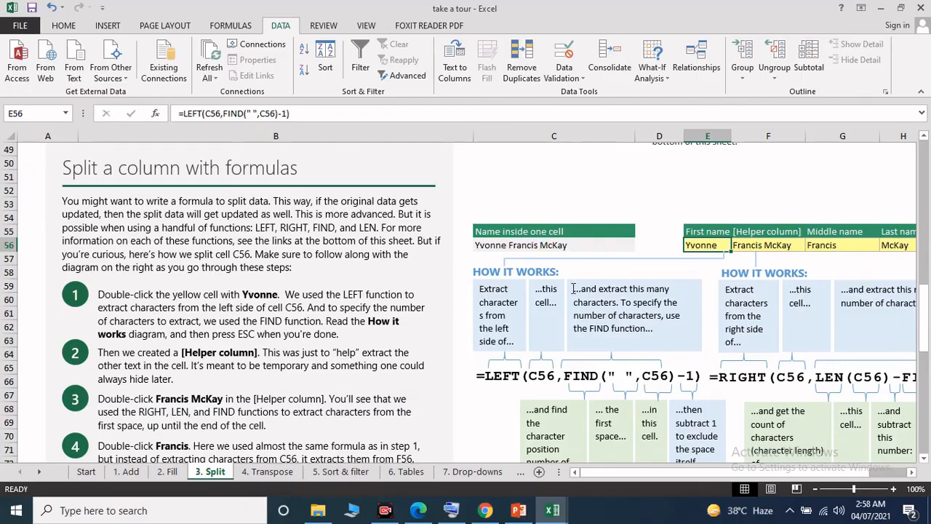
pyautogui.scroll(-1, 579, 293)
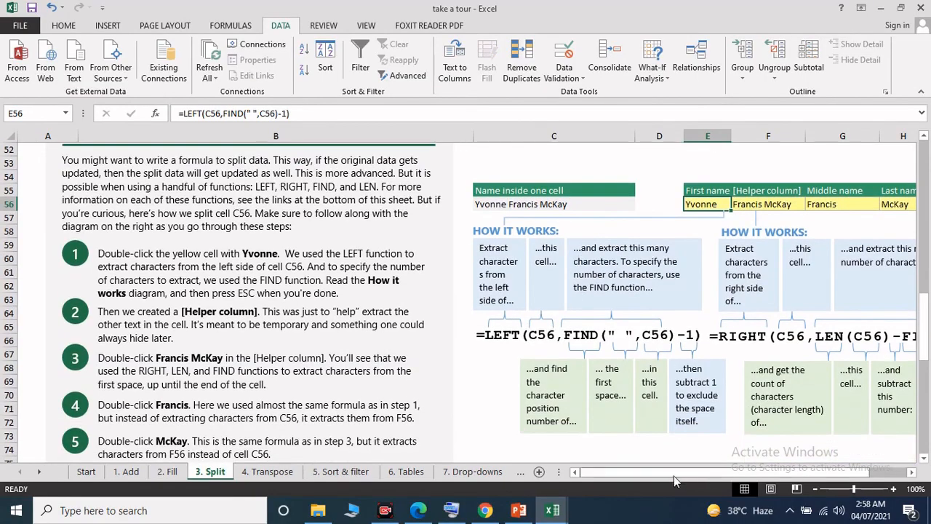
pyautogui.moveTo(673, 476); pyautogui.dragTo(767, 480)
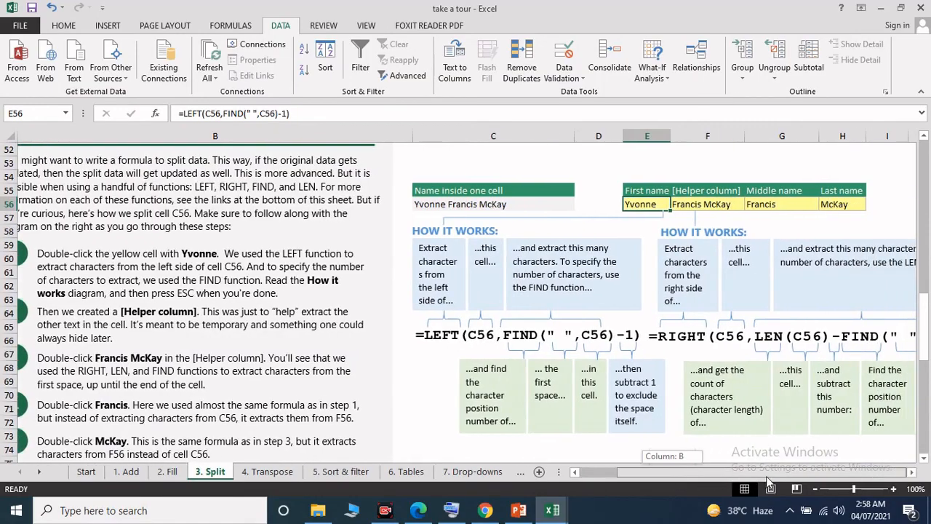
pyautogui.moveTo(769, 438); pyautogui.dragTo(769, 437)
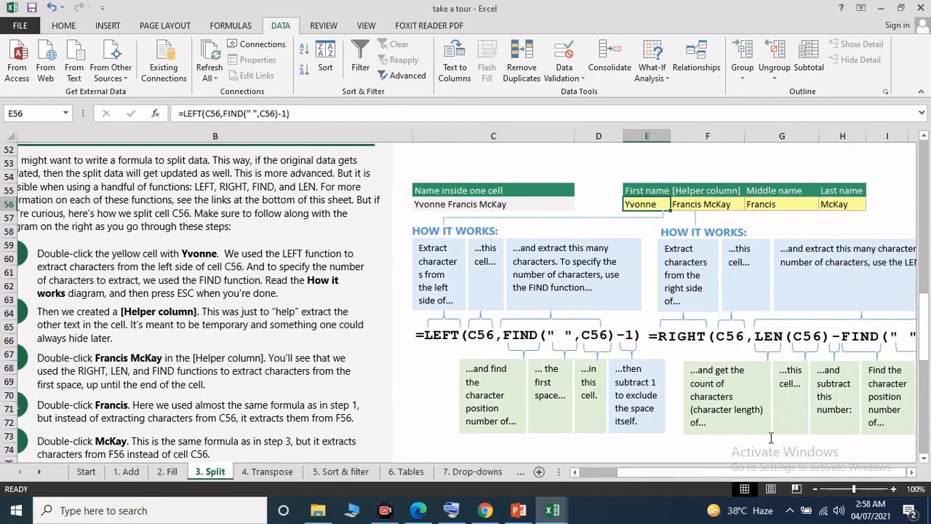